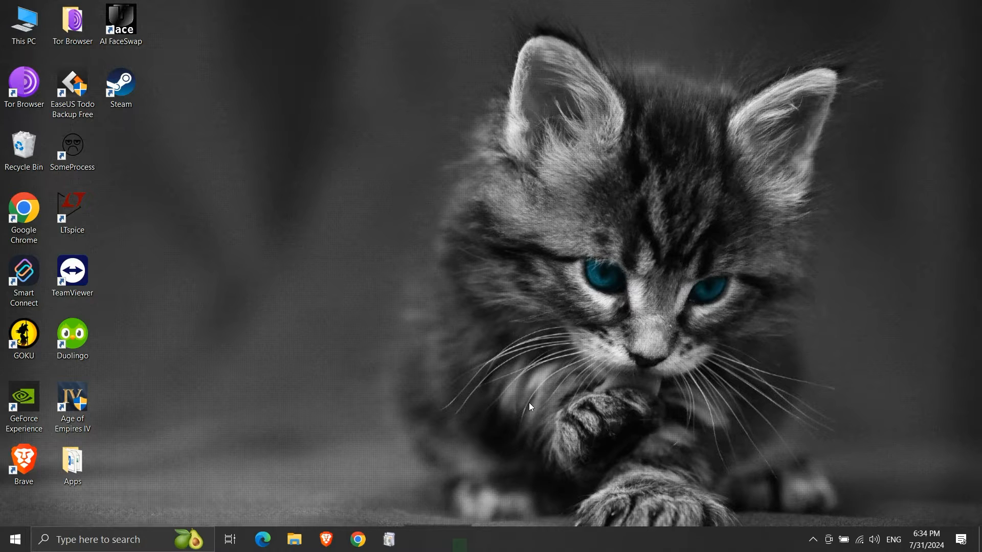
- Open Google Chrome, go to google.com and search for "Pcem"
left_click(358, 539)
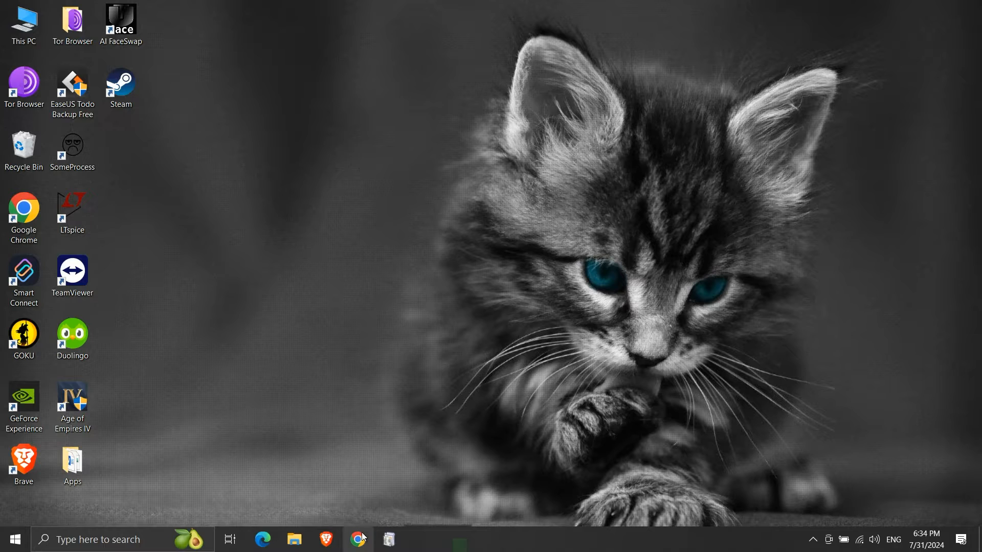
type("google.com")
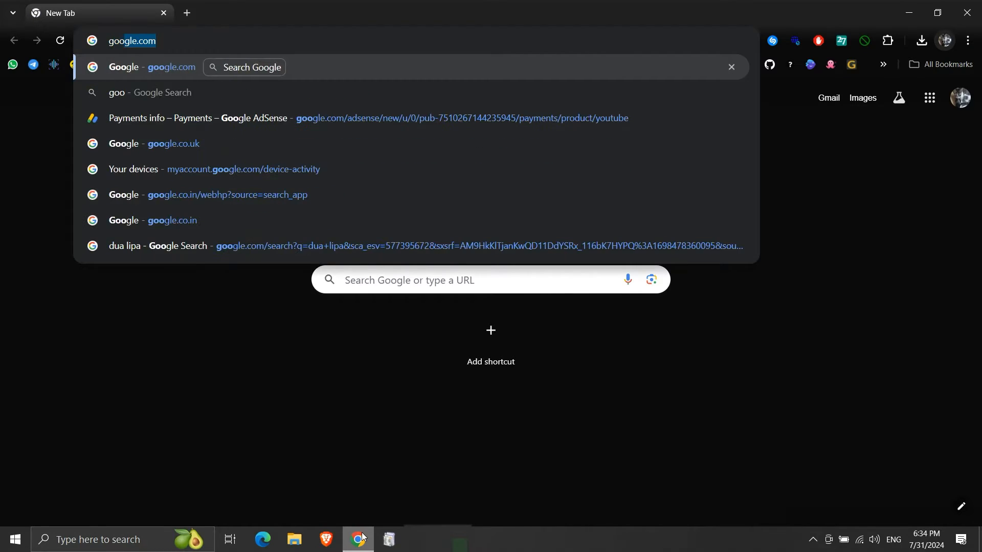
key("Return")
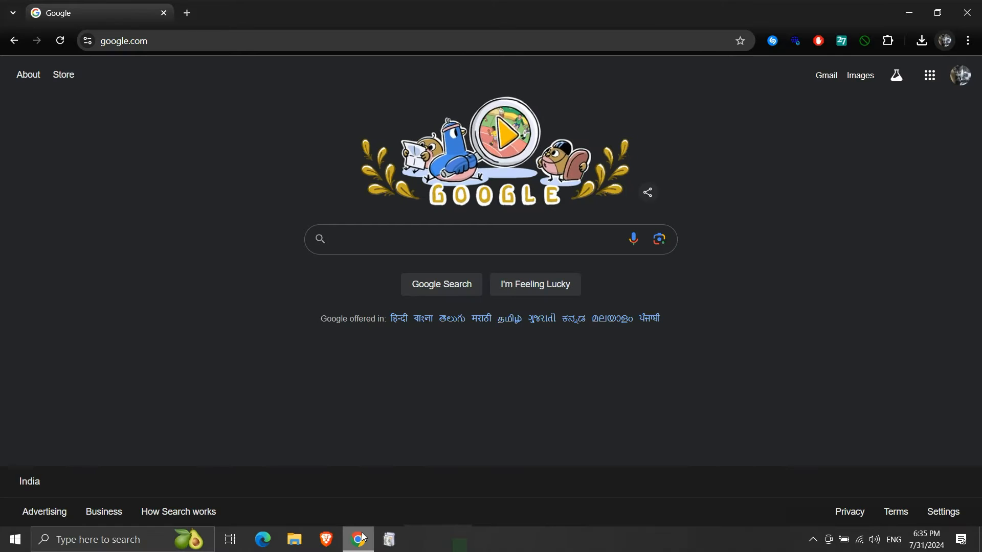
type("Pcem")
key("Return")
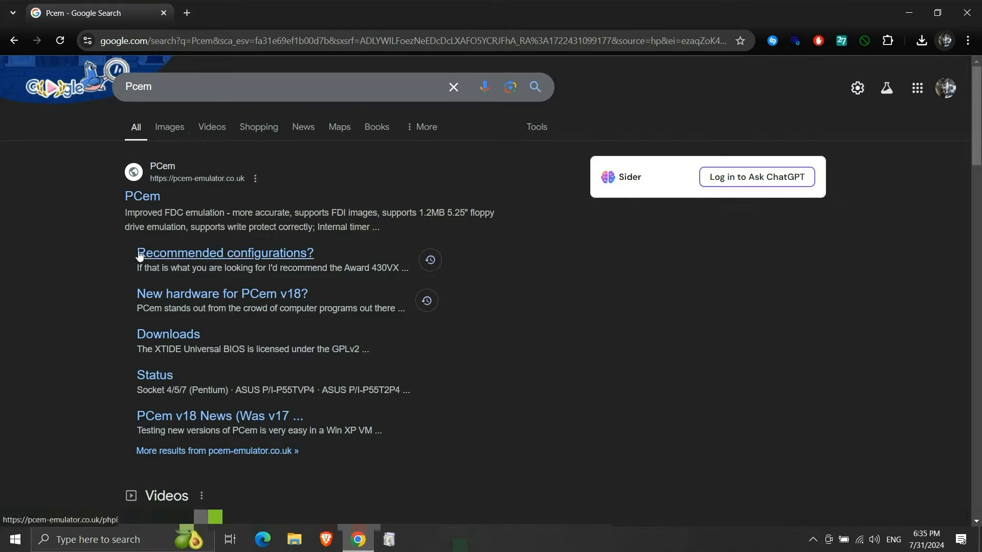
- Open the pcem-emulator.co.uk site's downloads page and download PCem v17 for Windows
left_click(143, 202)
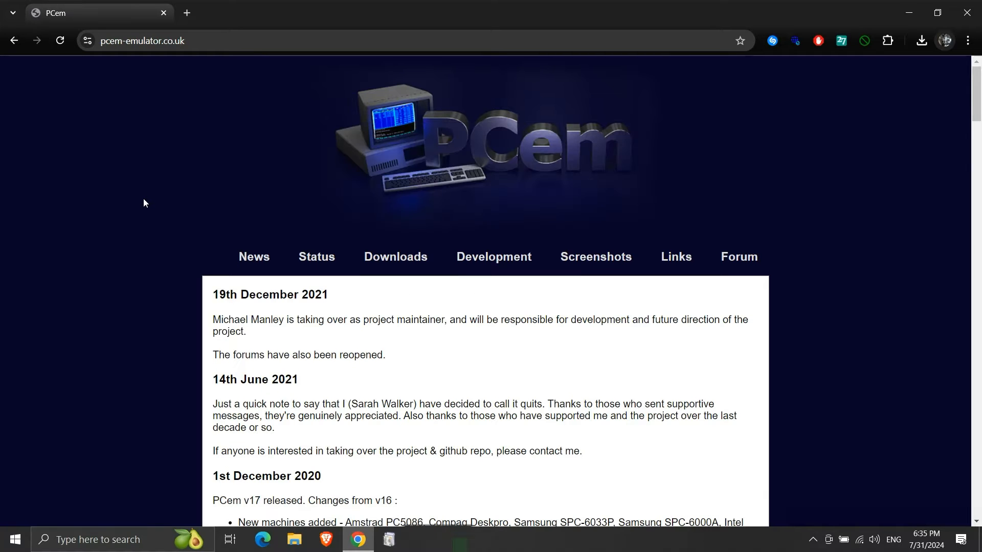
left_click(387, 259)
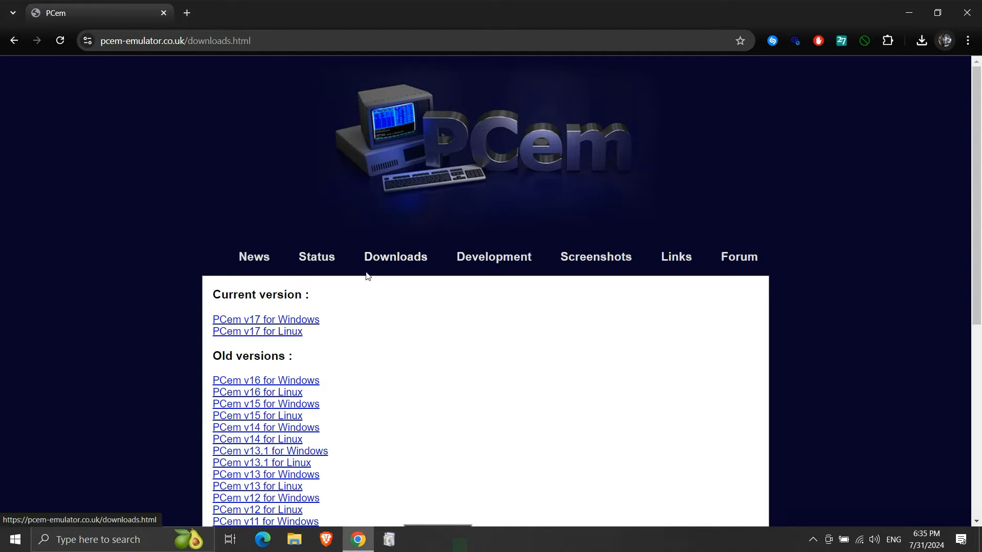
left_click(305, 322)
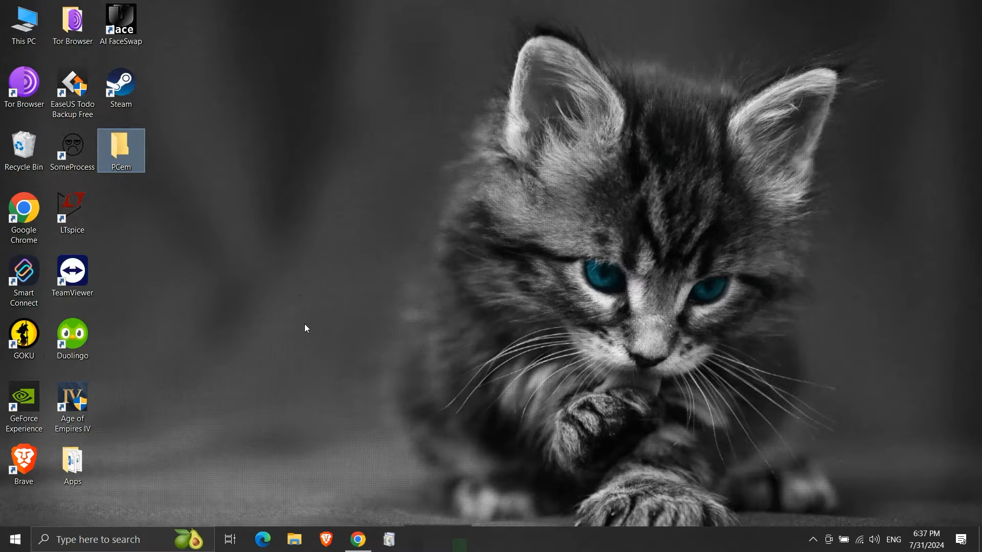
- Open the PCem folder on the desktop and extract PCemV17Win.zip into its own PCemV17Win folder
double_click(141, 167)
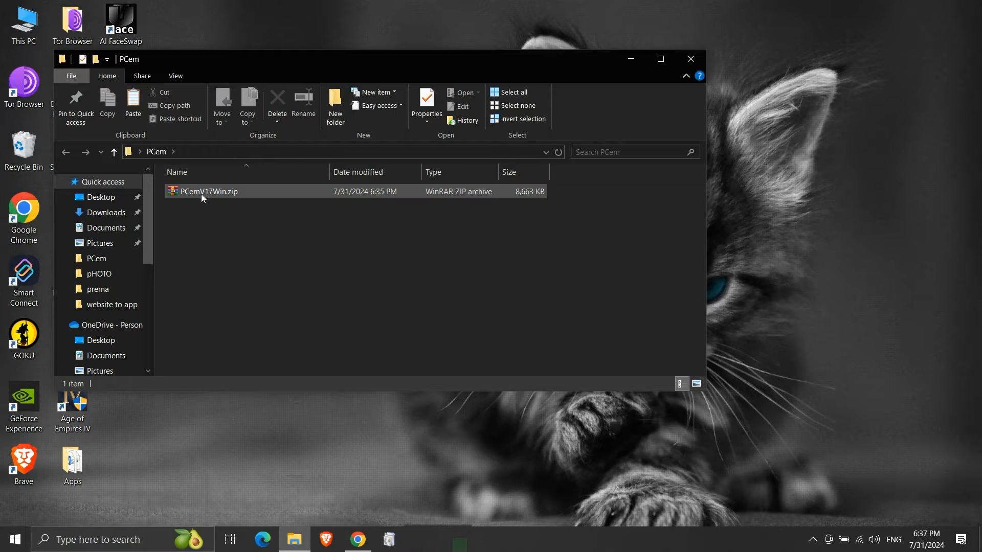
right_click(244, 192)
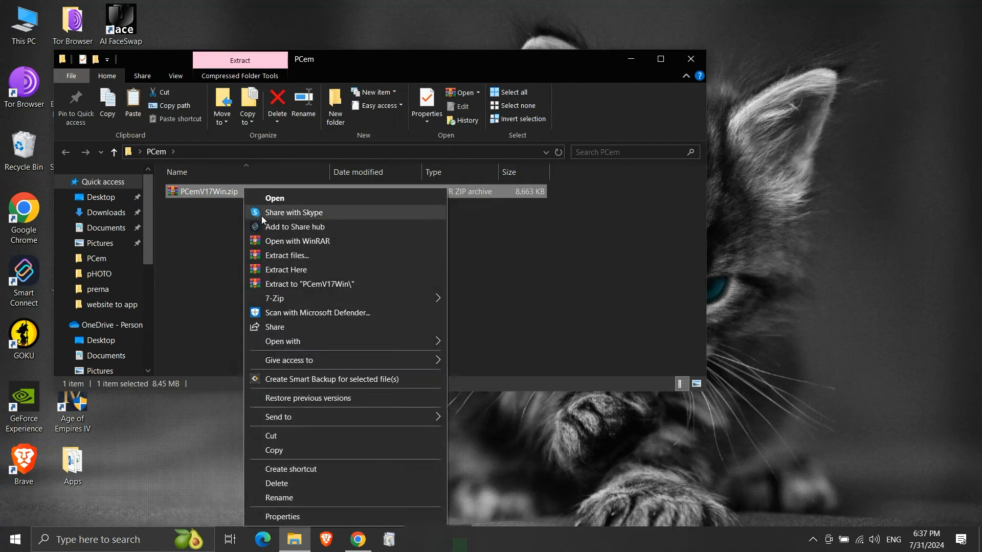
left_click(302, 284)
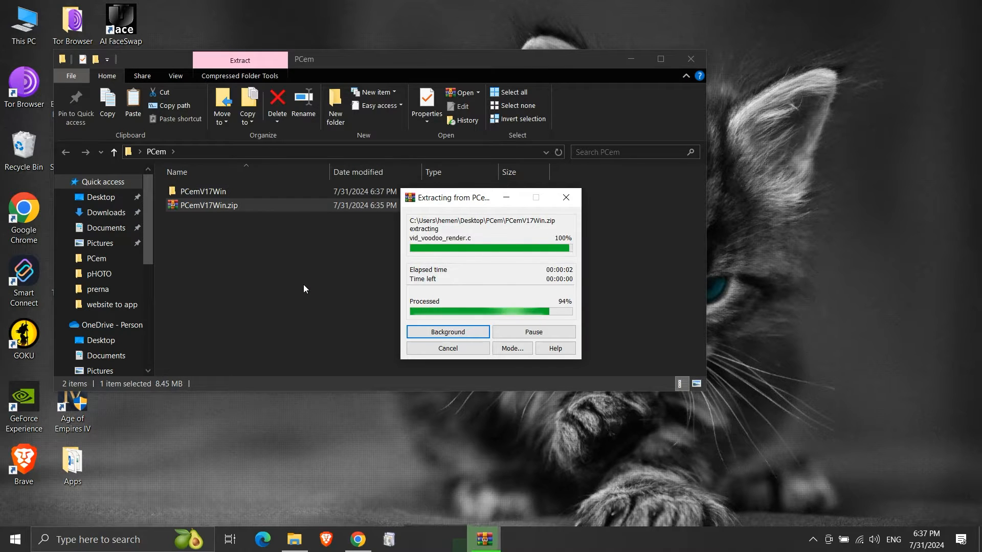
- Delete the PCemV17Win.zip archive from the PCem folder
left_click(287, 266)
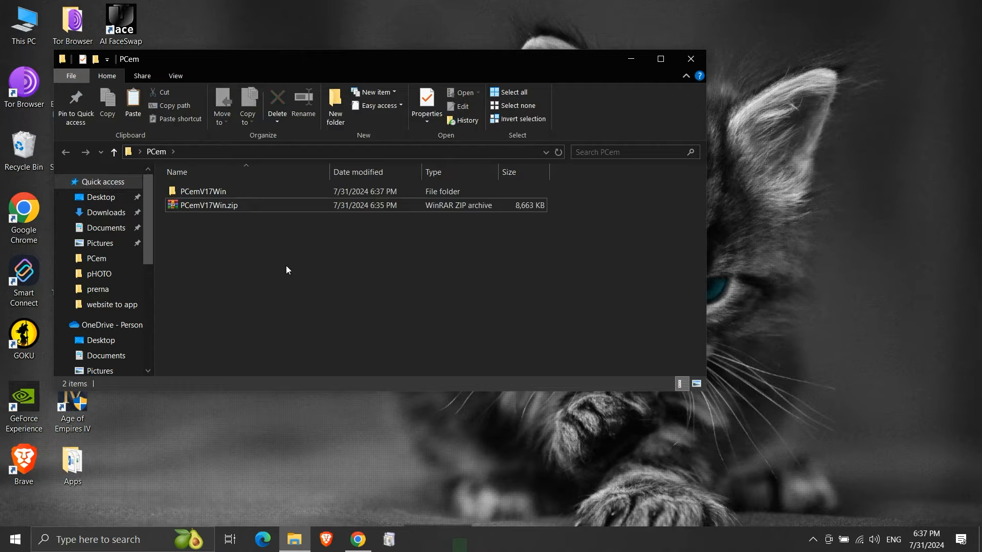
left_click(233, 207)
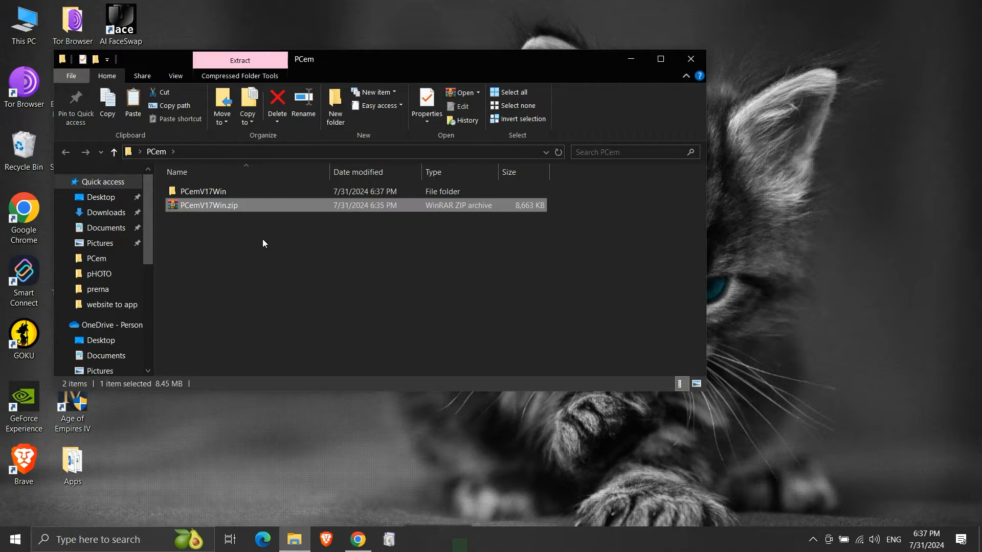
key("Delete")
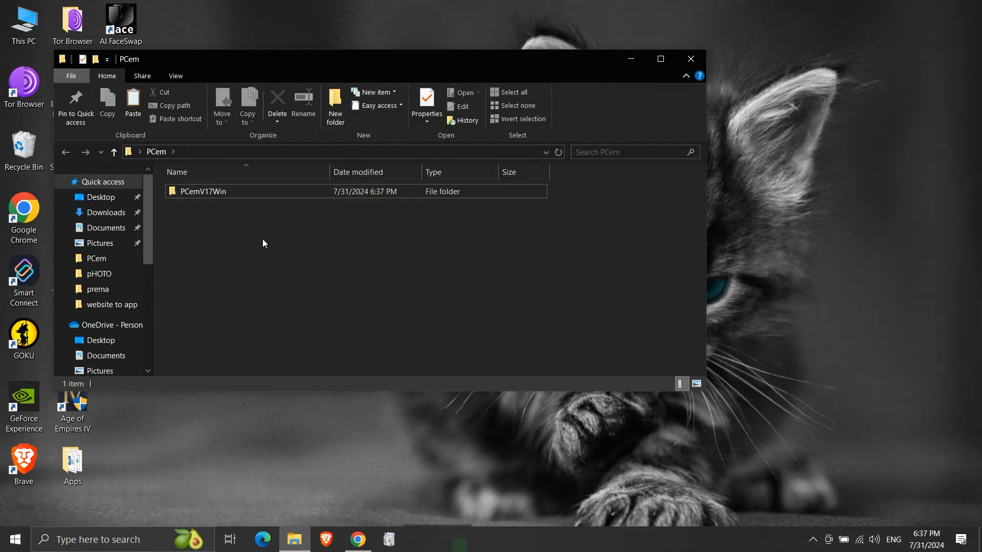
- Try to launch PCem.exe from the extracted PCemV17Win folder
double_click(238, 195)
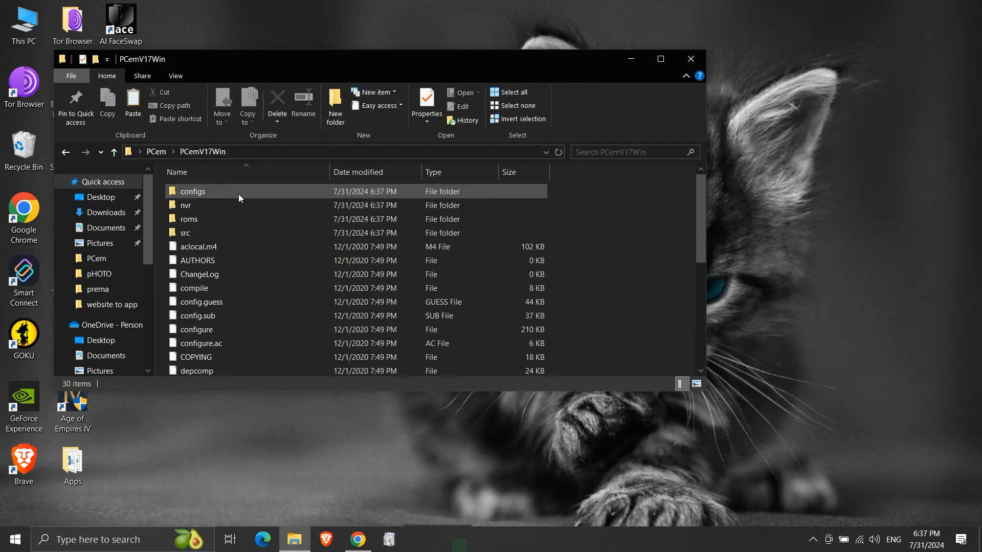
scroll(263, 272, "down", 5)
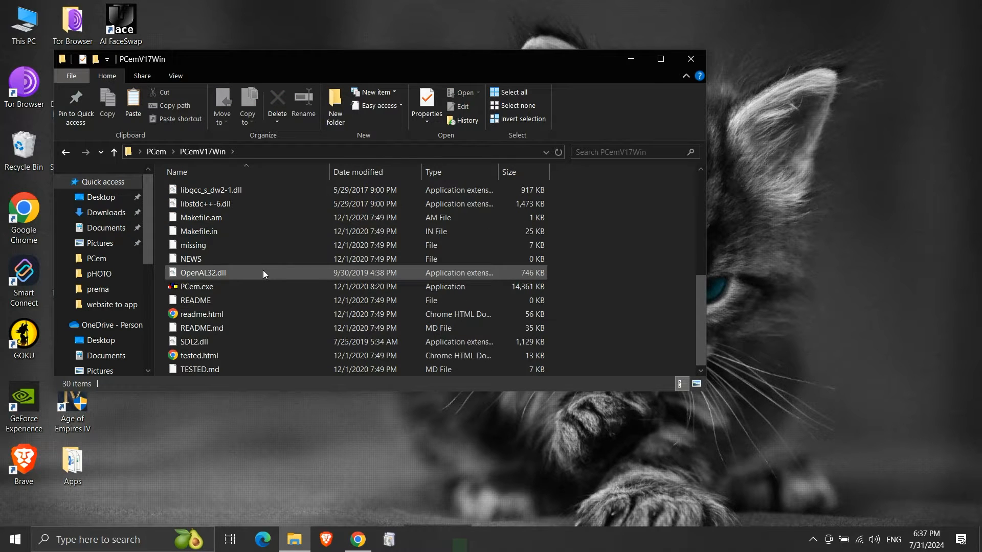
double_click(221, 287)
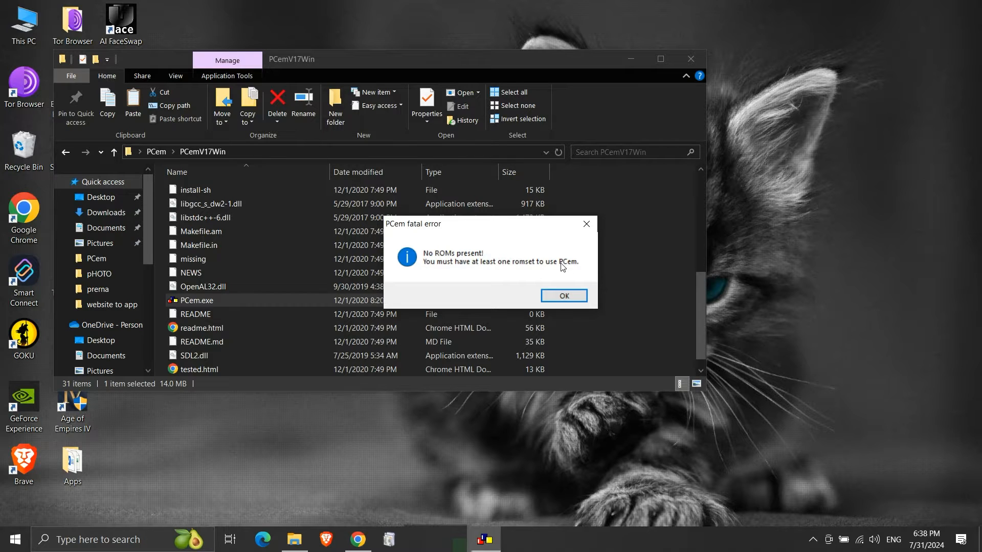
left_click(564, 295)
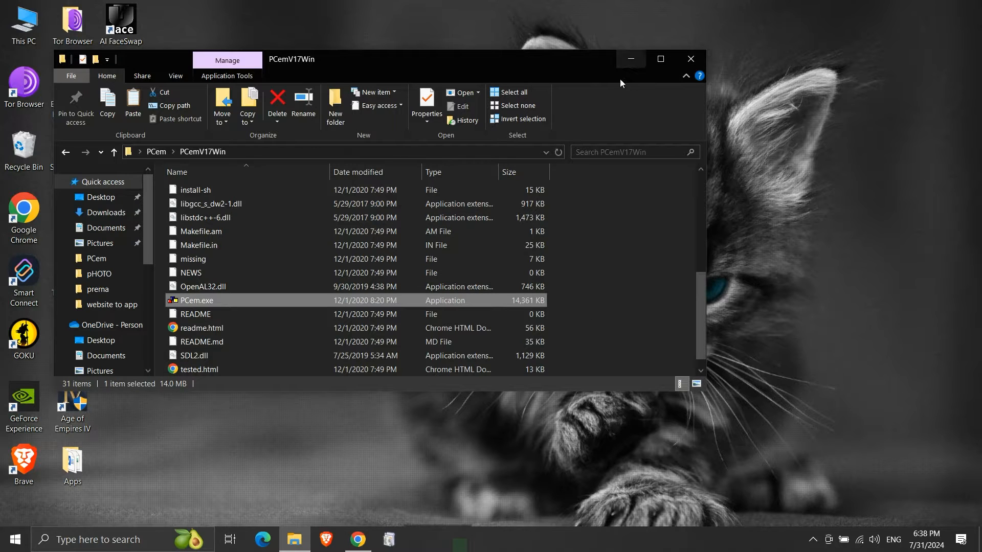
- Minimize the folder window, switch to Google Chrome, and search google.com for "pcem roms"
left_click(630, 59)
left_click(358, 539)
left_click(266, 44)
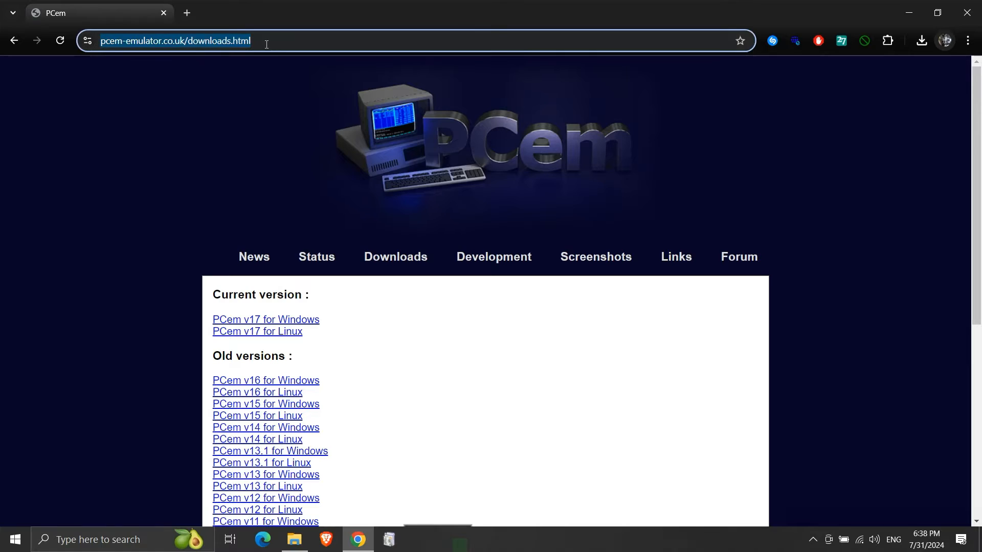
type("google.com")
key("Return")
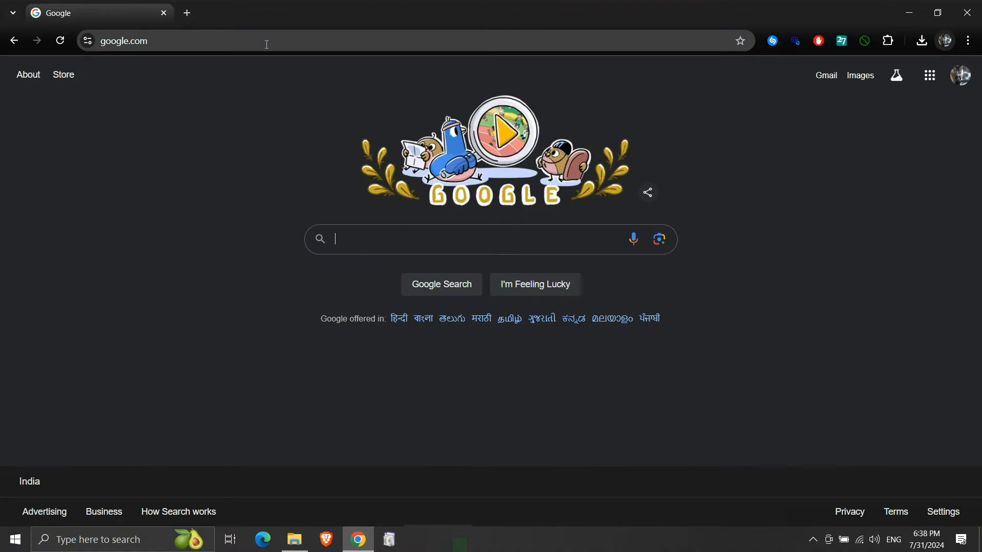
type("pcem ro")
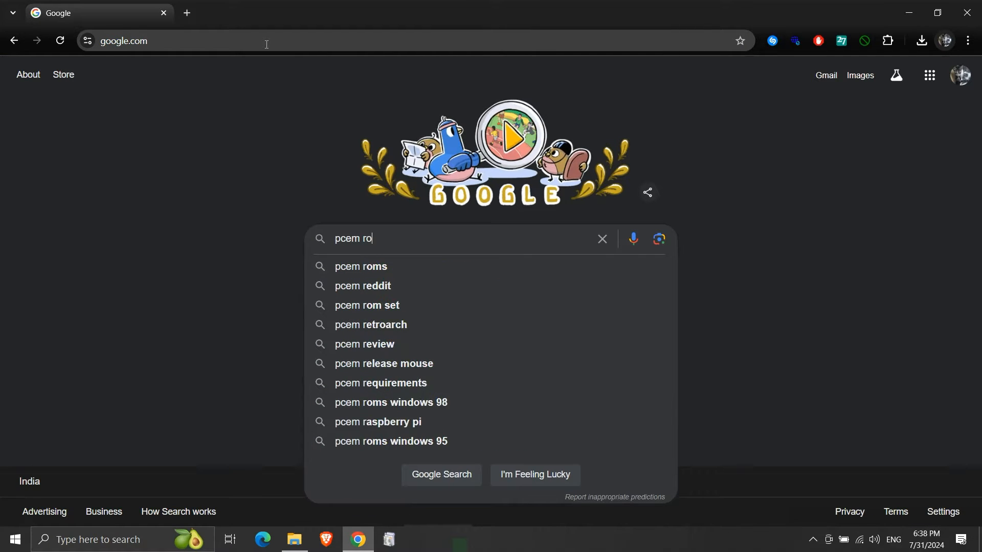
type("m")
key("Down")
key("Return")
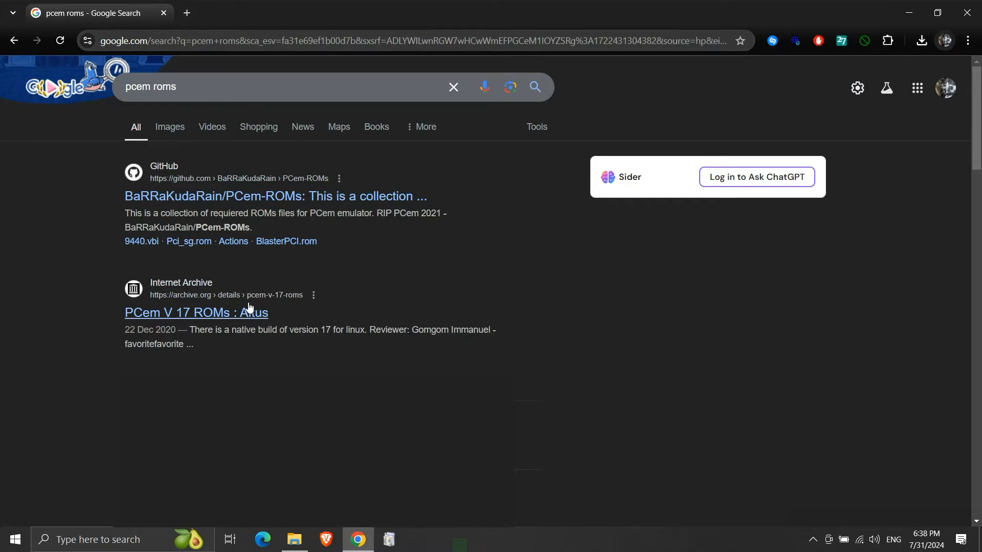
- Open the Internet Archive result "PCem V 17 ROMs" and download its ROM set as a ZIP
left_click(222, 314)
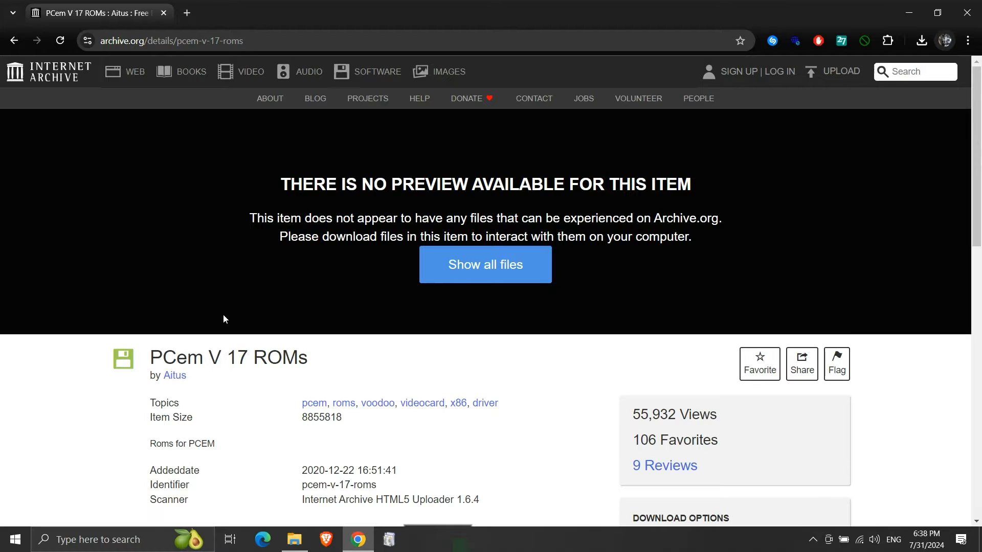
scroll(339, 365, "down", 3)
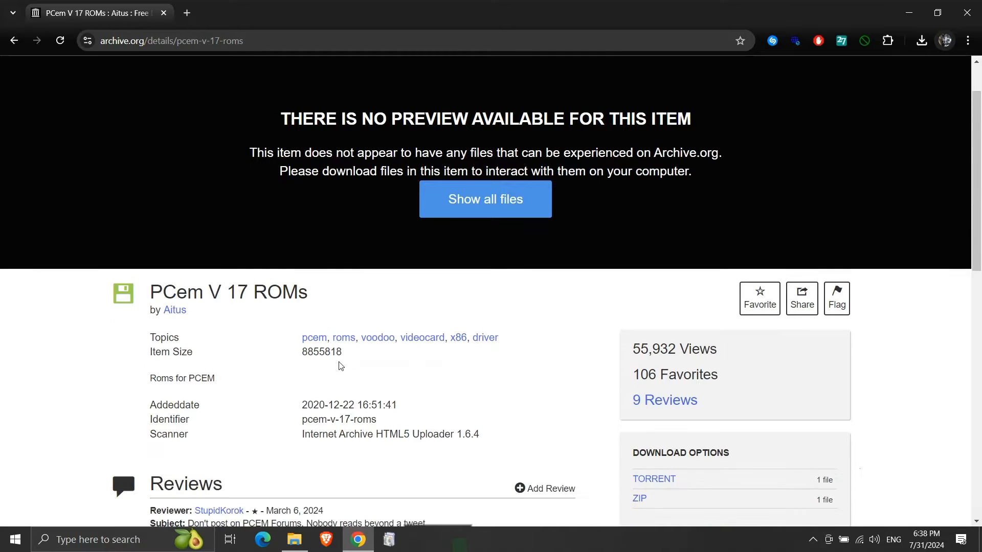
scroll(340, 365, "down", 1)
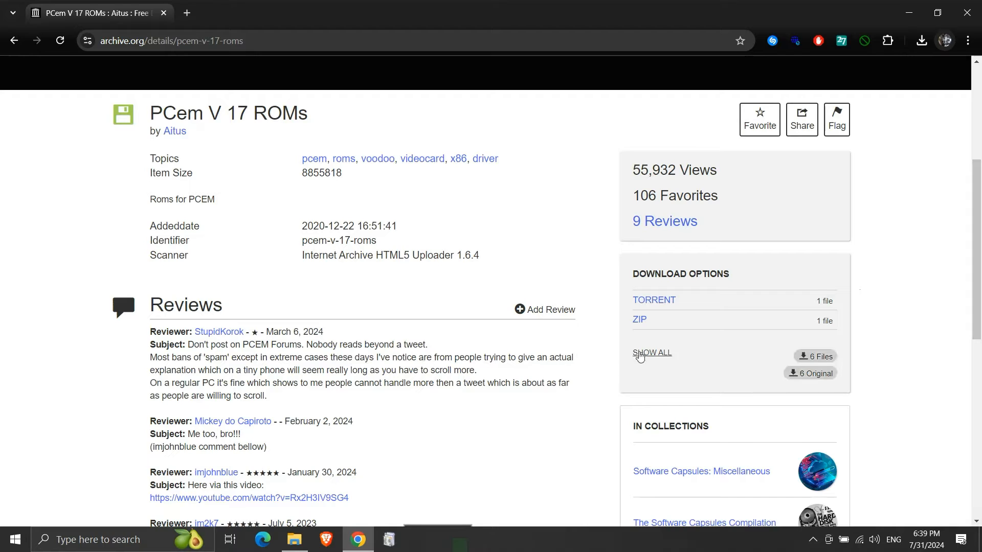
left_click(657, 322)
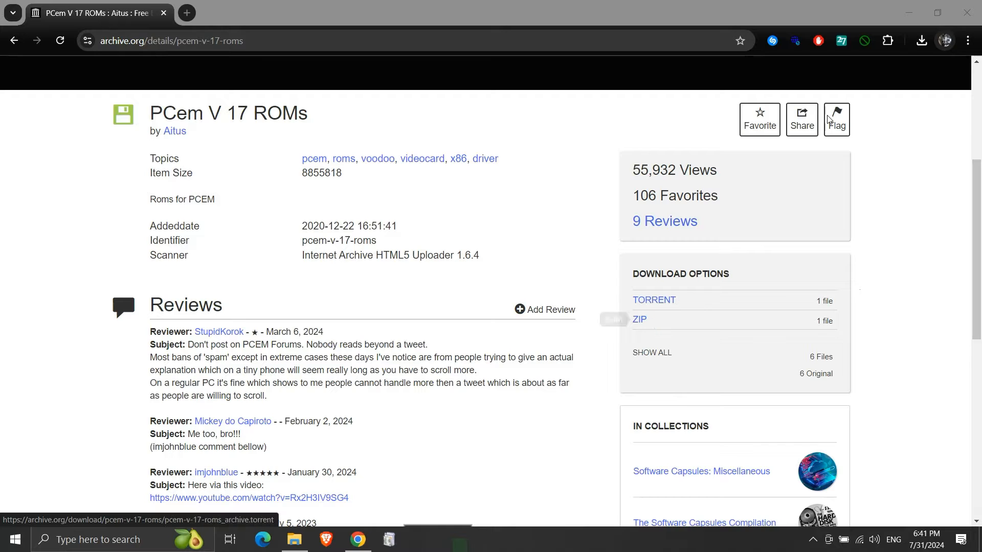
- Return to the desktop's PCem folder and extract PCem v17 ROMs.zip into its own PCem v17 ROMs folder
left_click(909, 12)
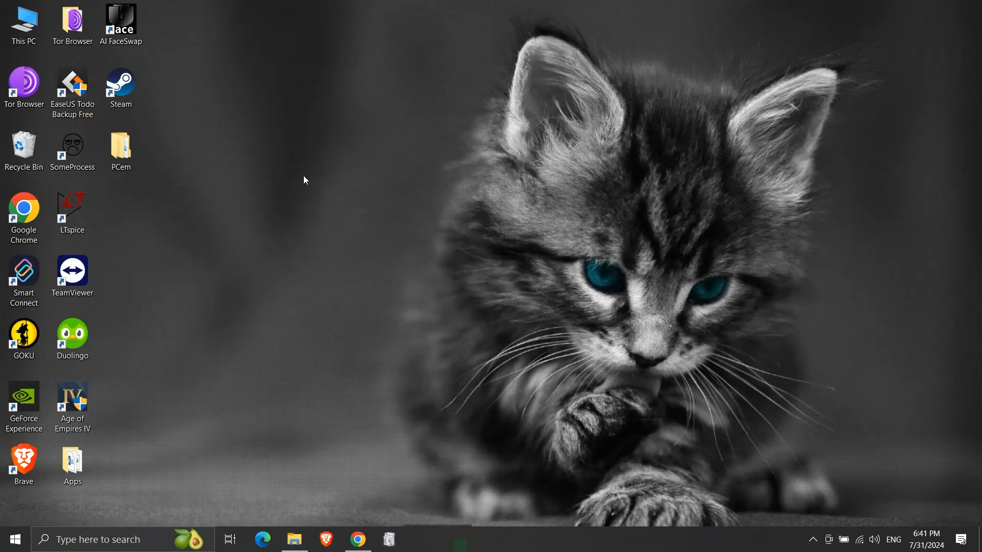
double_click(130, 151)
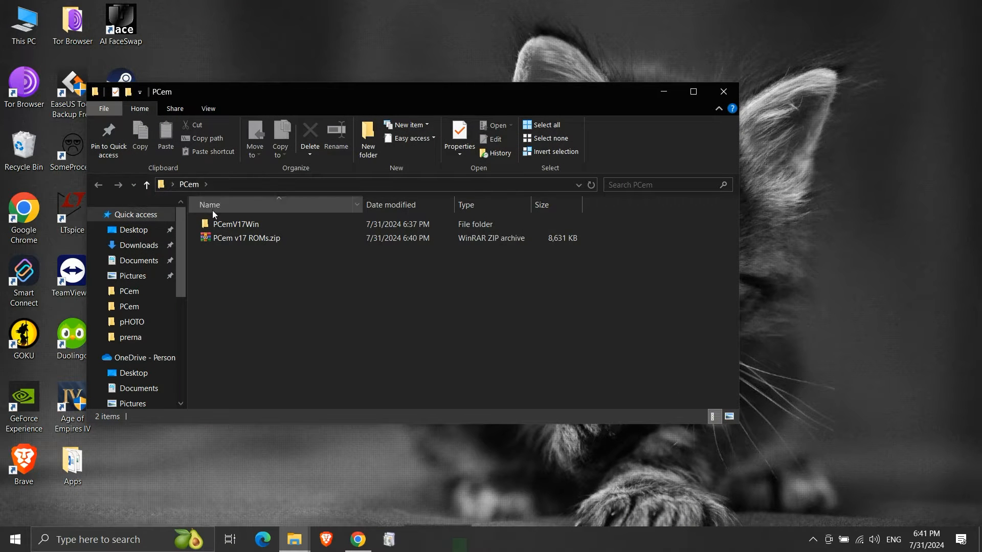
right_click(240, 243)
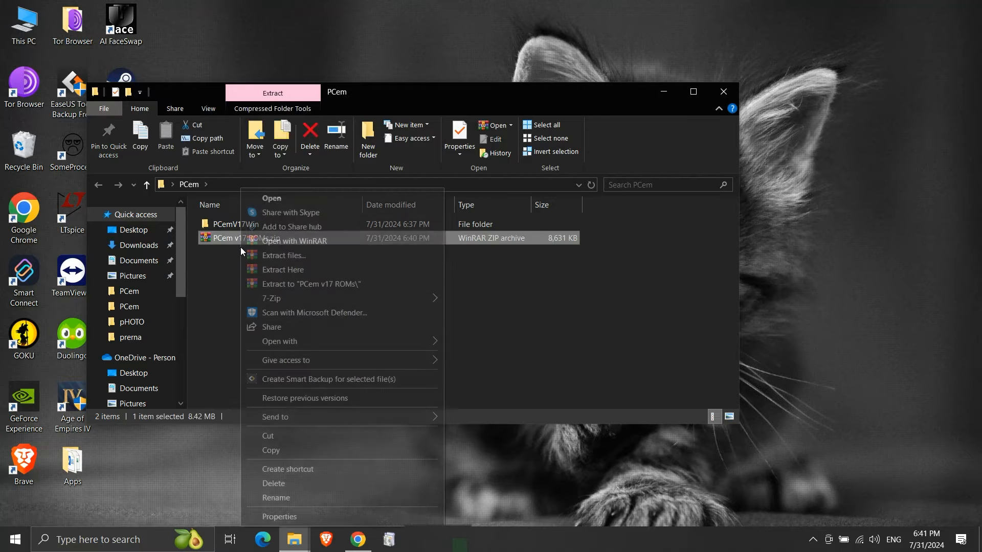
left_click(296, 284)
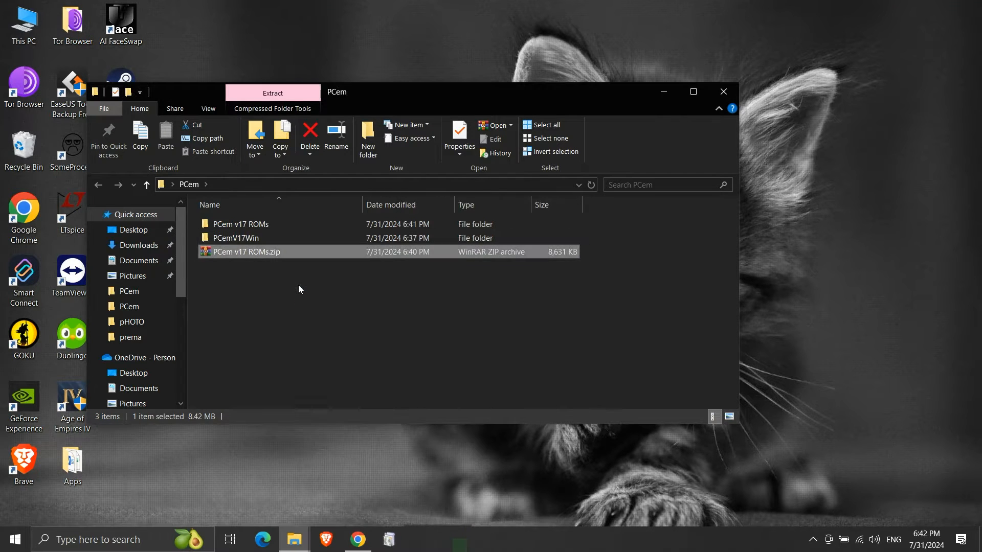
- Copy all the ROM folders inside PCem v17 ROMs and go back to the parent PCem folder
double_click(276, 224)
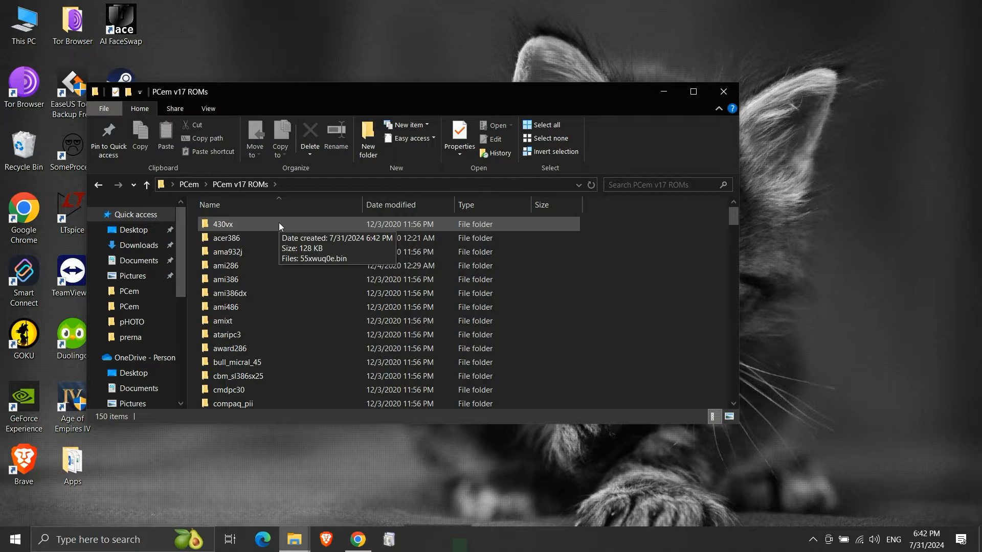
left_click(571, 278)
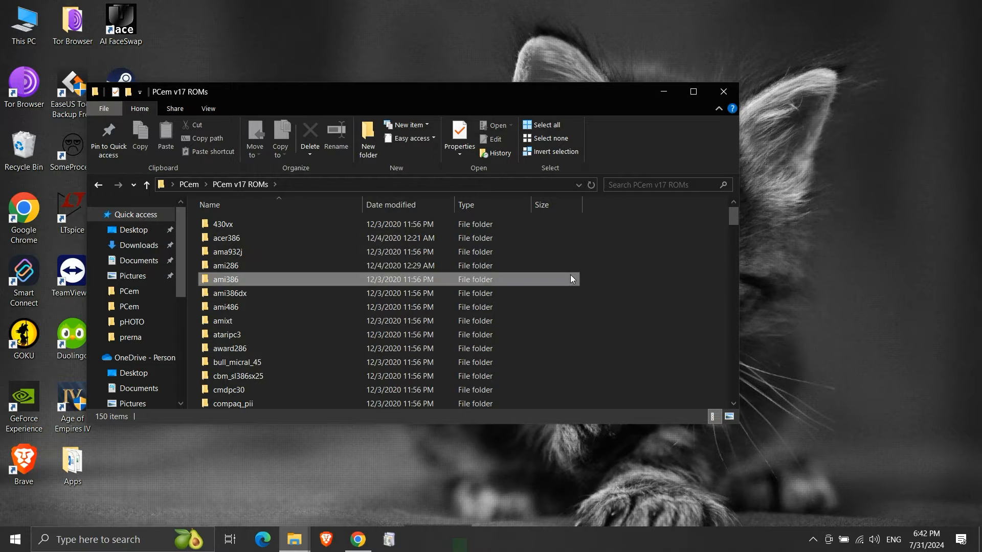
key("ctrl+a")
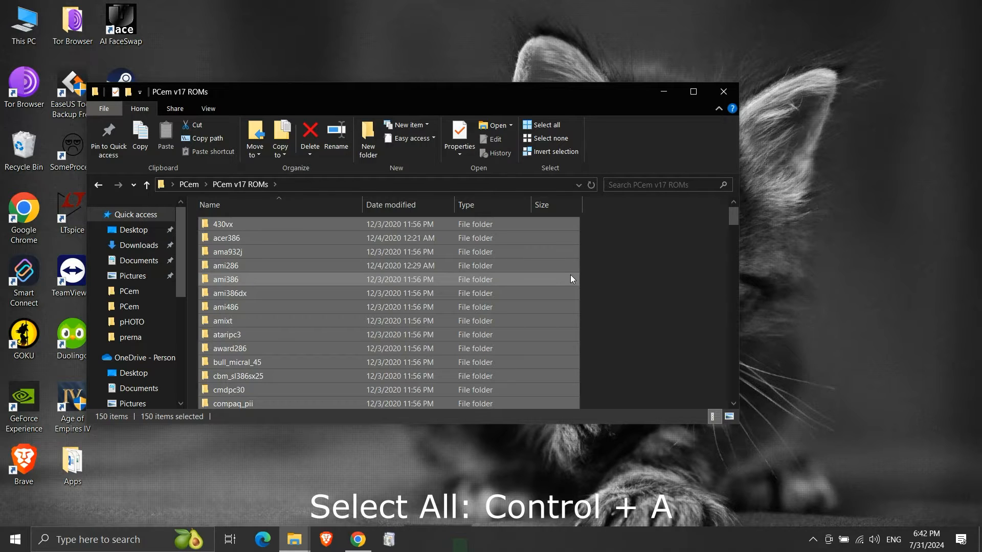
right_click(571, 279)
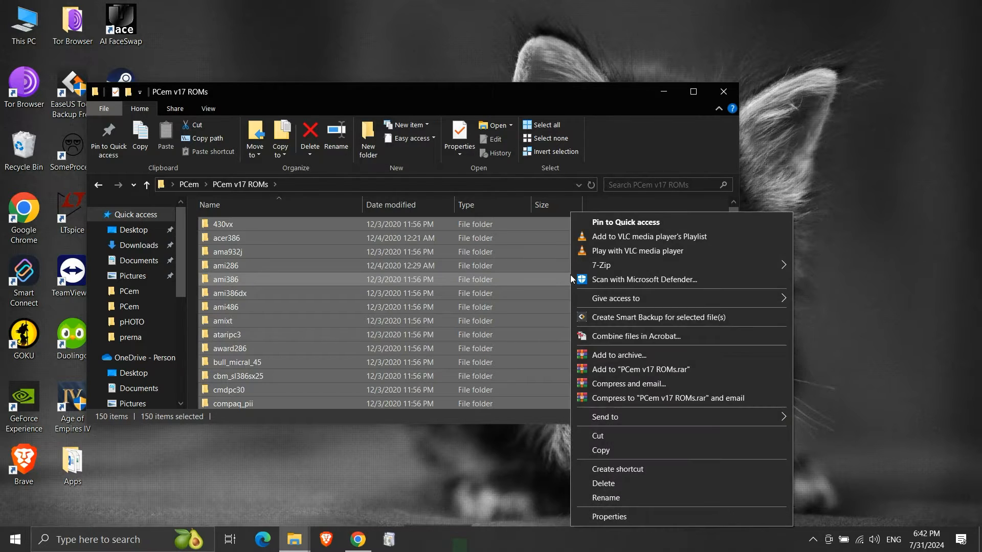
left_click(616, 450)
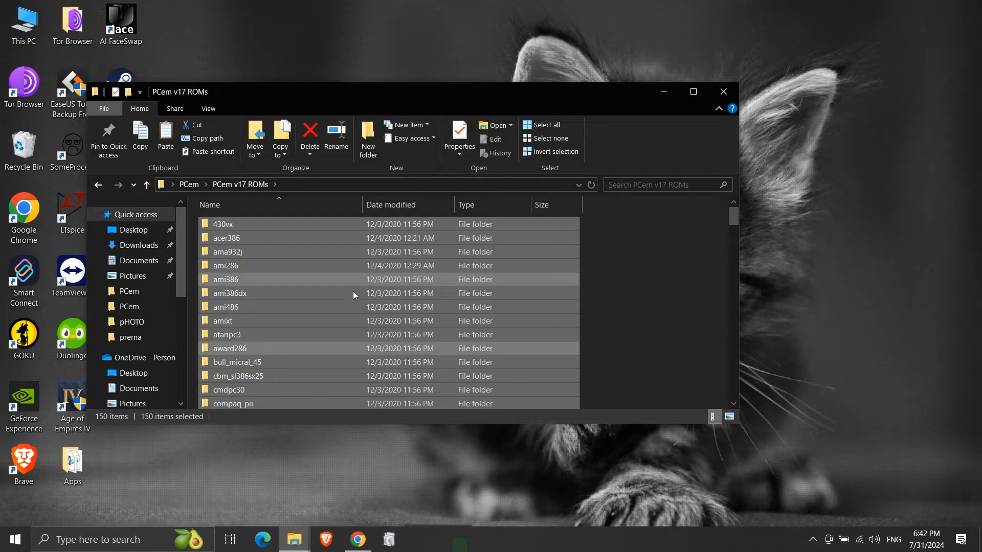
left_click(97, 187)
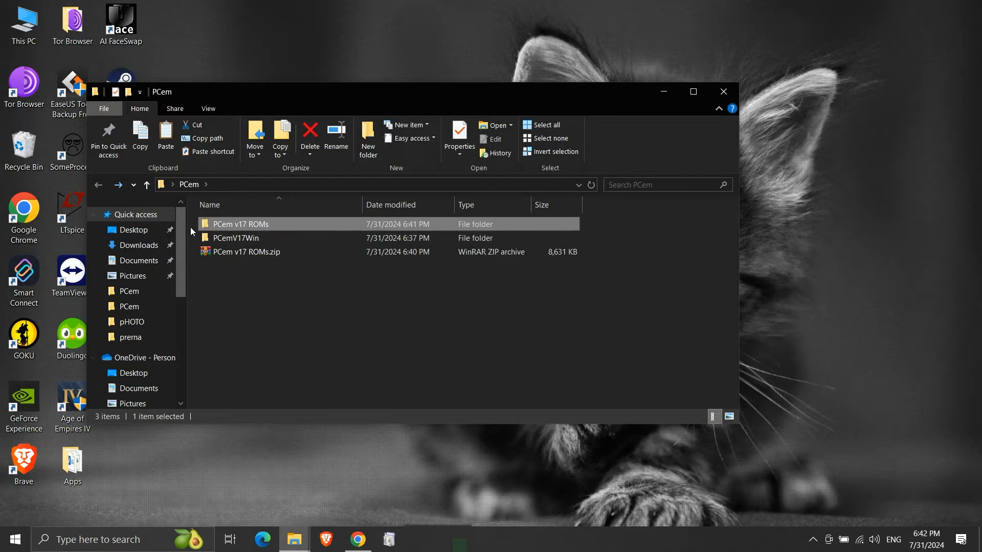
- Paste the copied ROM folders into the roms folder inside PCemV17Win
double_click(252, 240)
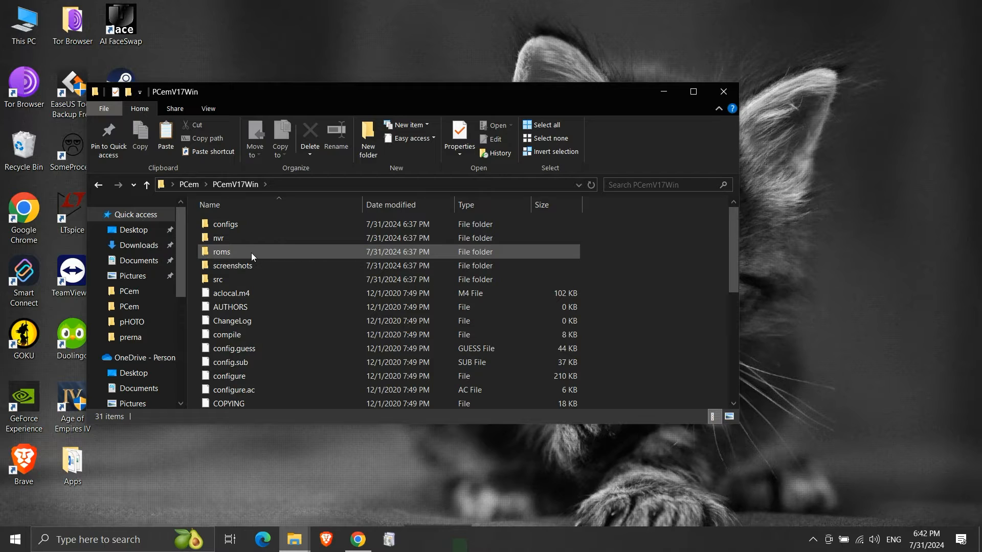
double_click(251, 254)
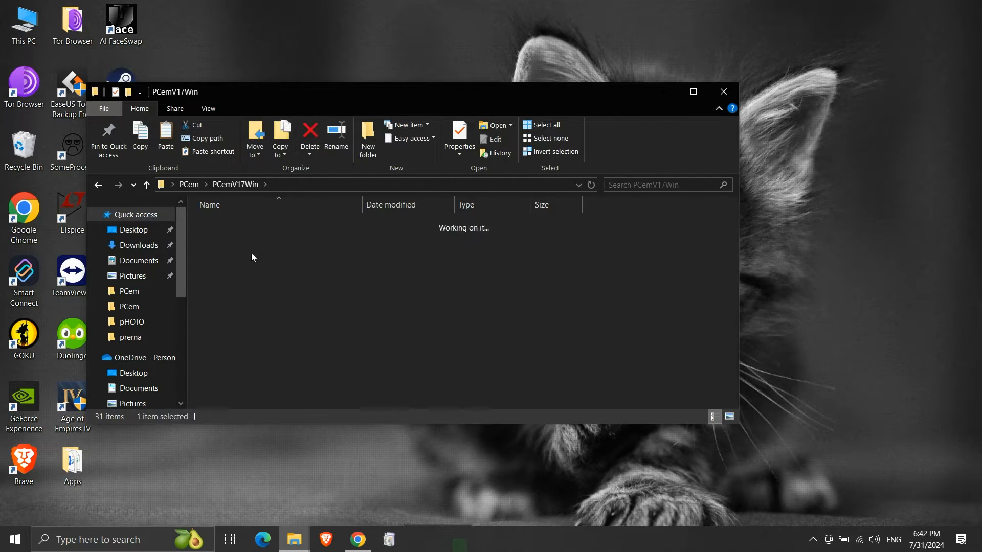
right_click(593, 265)
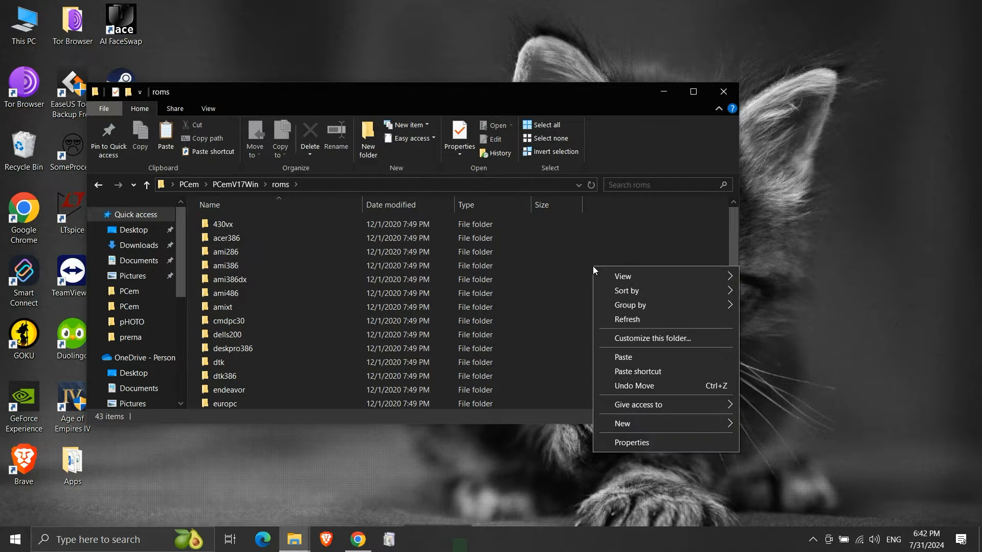
left_click(618, 359)
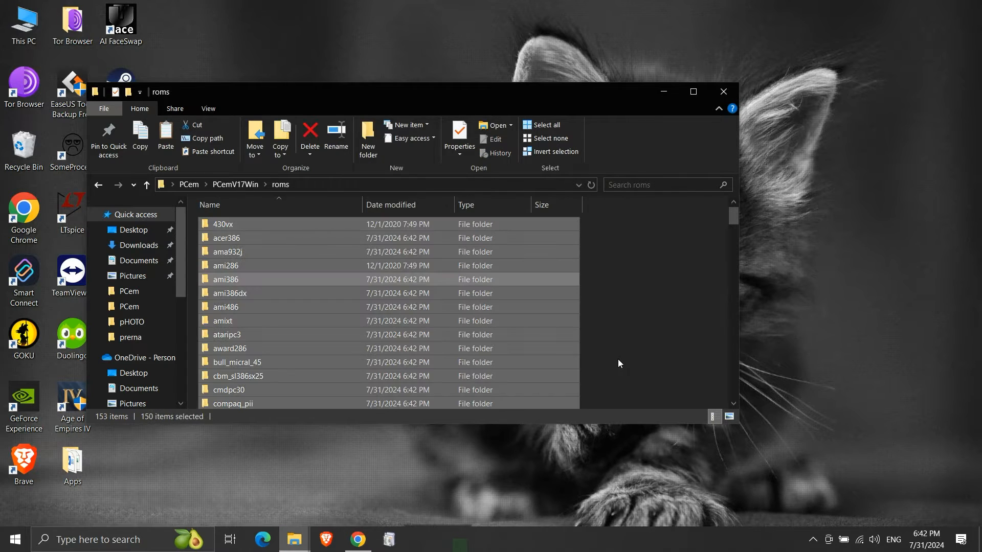
left_click(620, 343)
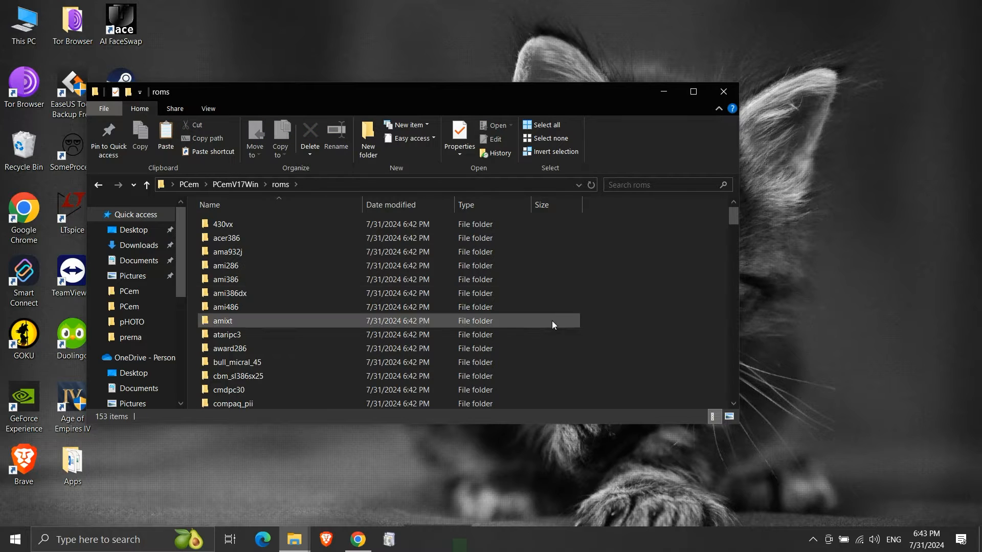
- Return to the PCem folder and delete the PCem v17 ROMs folder and PCem v17 ROMs.zip
left_click(191, 185)
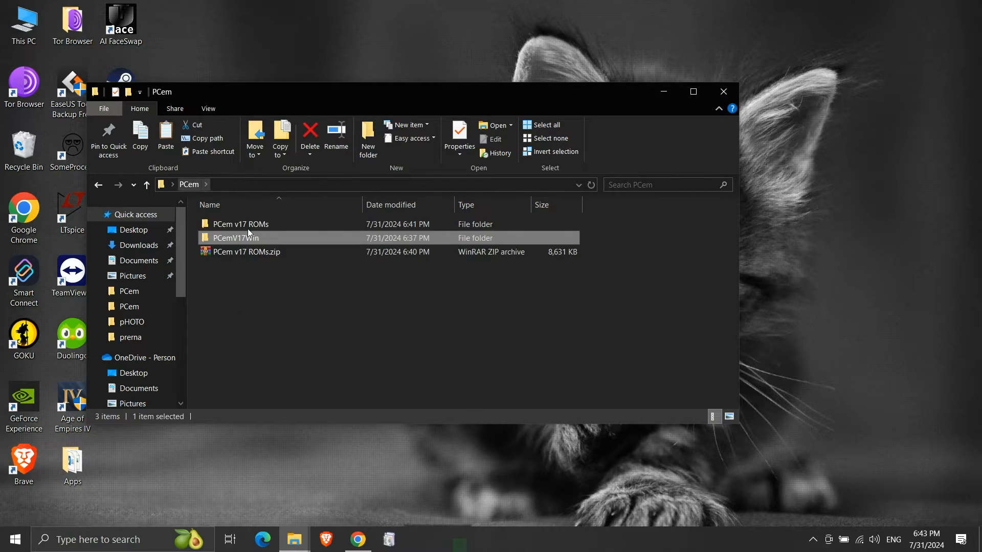
left_click(262, 252)
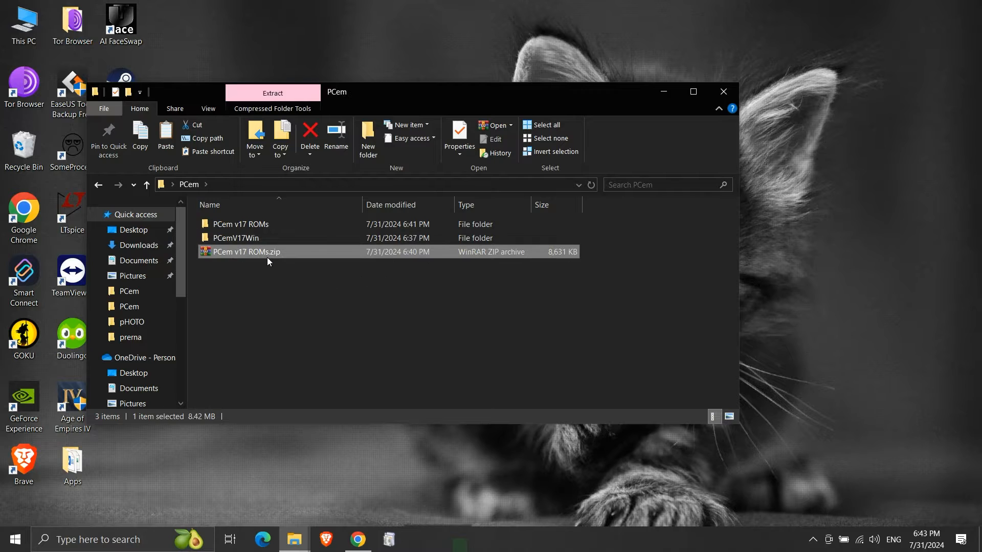
left_click(271, 223, "ctrl")
key("Delete")
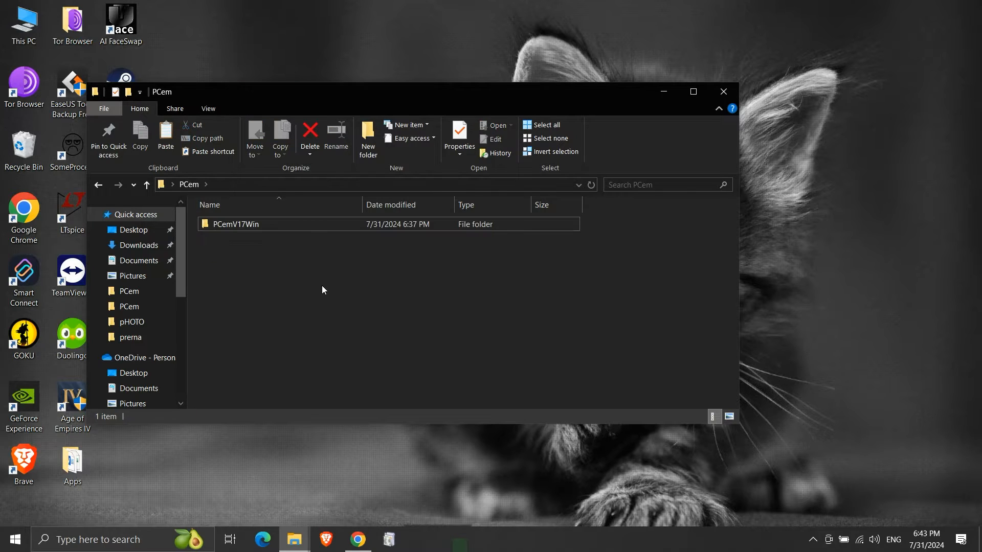
- Test-launch PCem.exe from the PCemV17Win folder, then close its Configuration Manager and the folder window
double_click(266, 227)
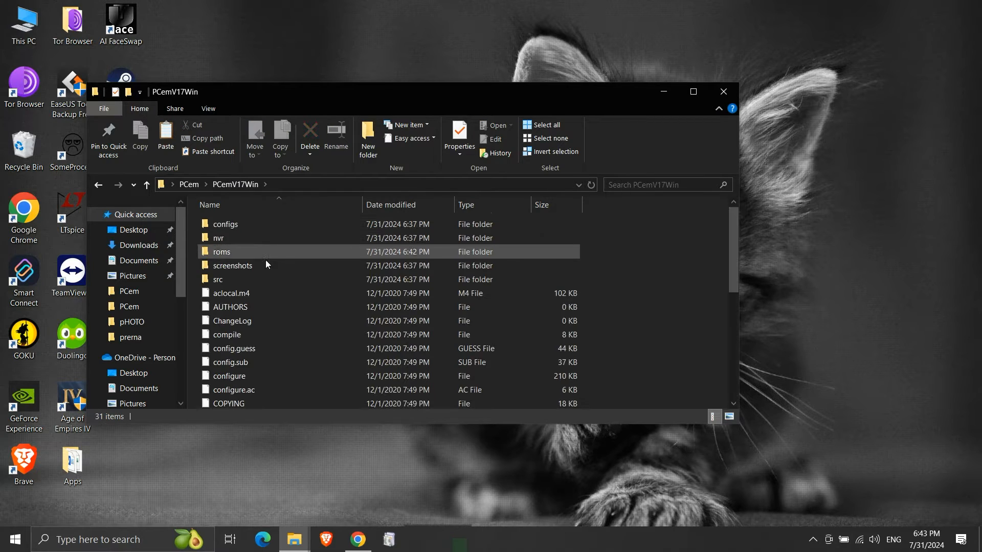
scroll(266, 313, "down", 6)
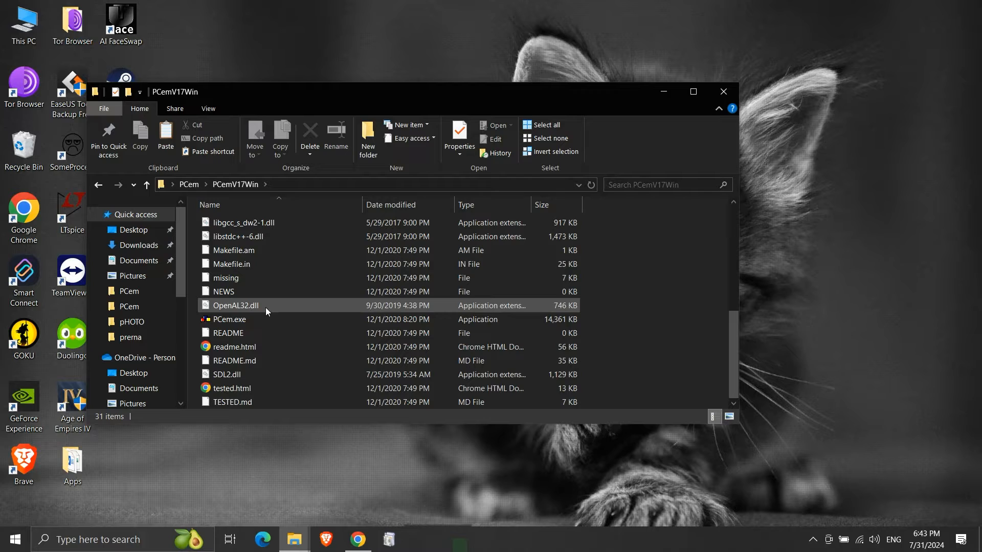
left_click(266, 319)
double_click(265, 318)
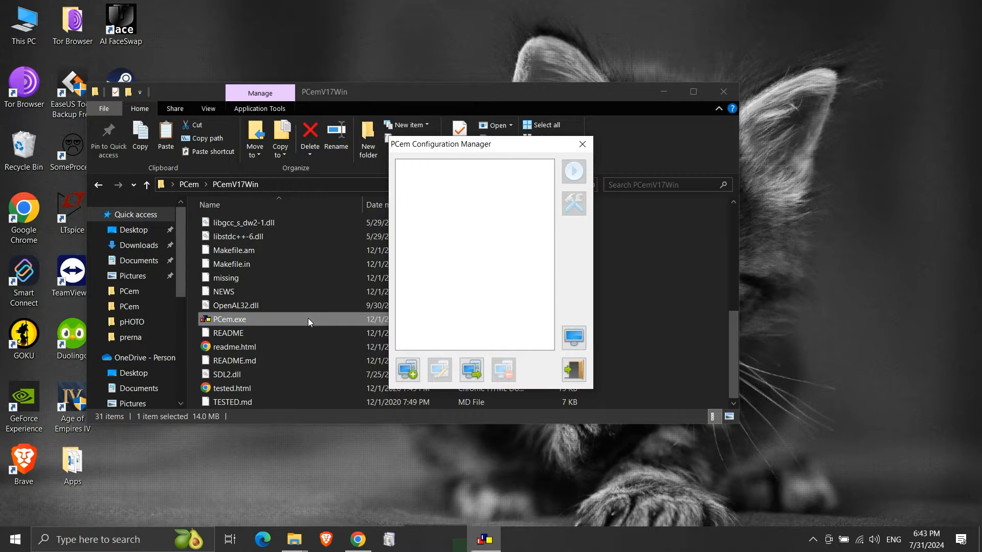
left_click(581, 146)
left_click(721, 95)
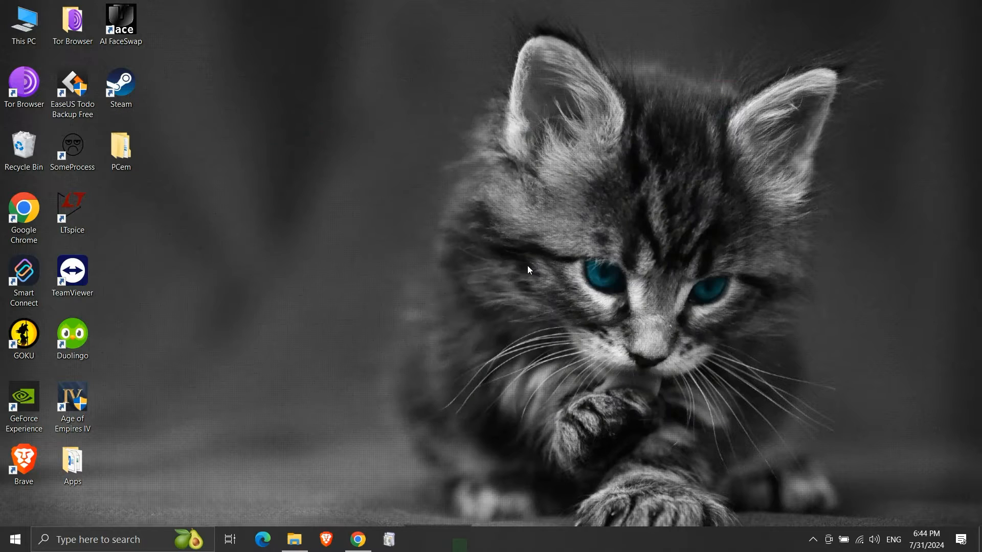
- Switch to Google Chrome and go to winworldpc.com
left_click(359, 539)
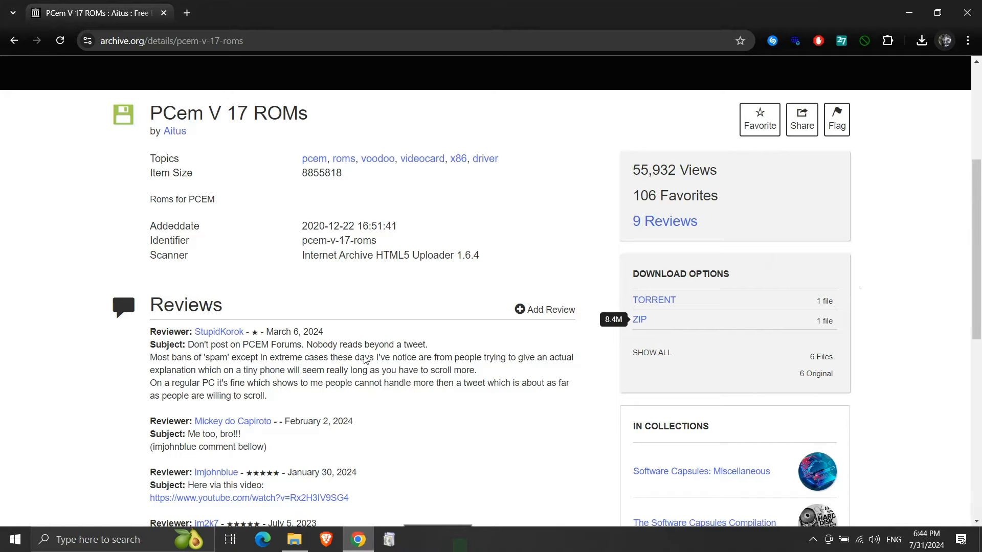
left_click(351, 43)
type("winworldpc.c")
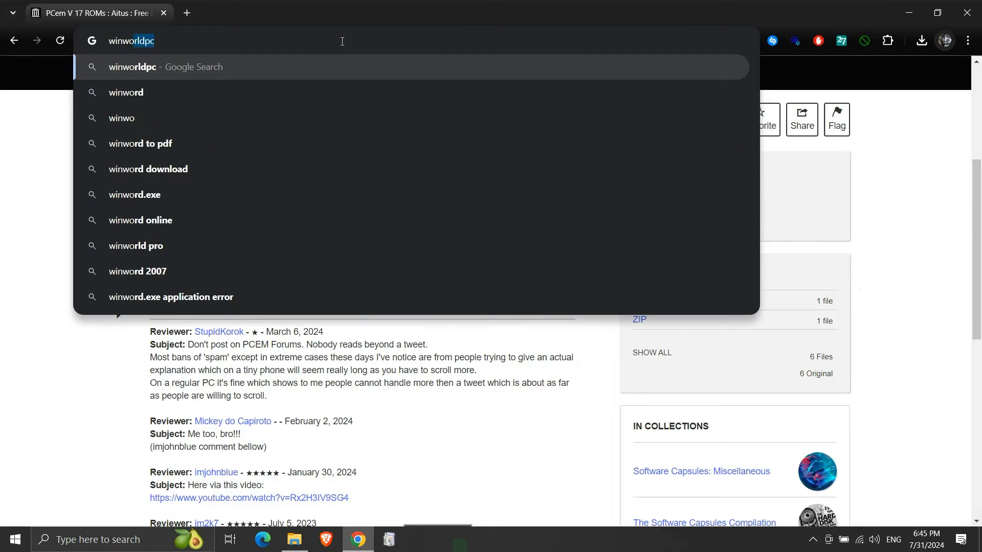
type("om")
key("Return")
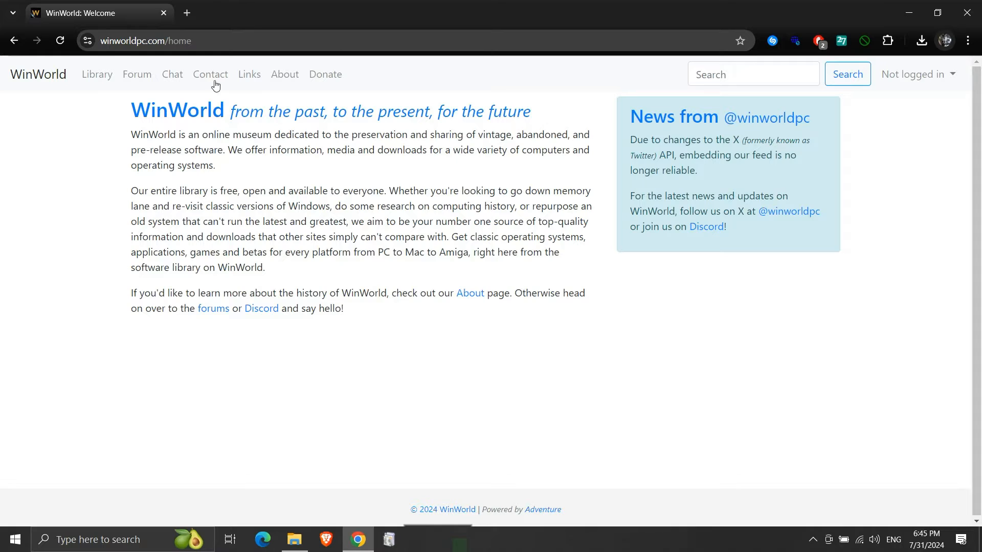
- Find Windows 98 in WinWorld's operating system library and download Windows 98 Second Edition (OEM Full) from Server 1
left_click(108, 79)
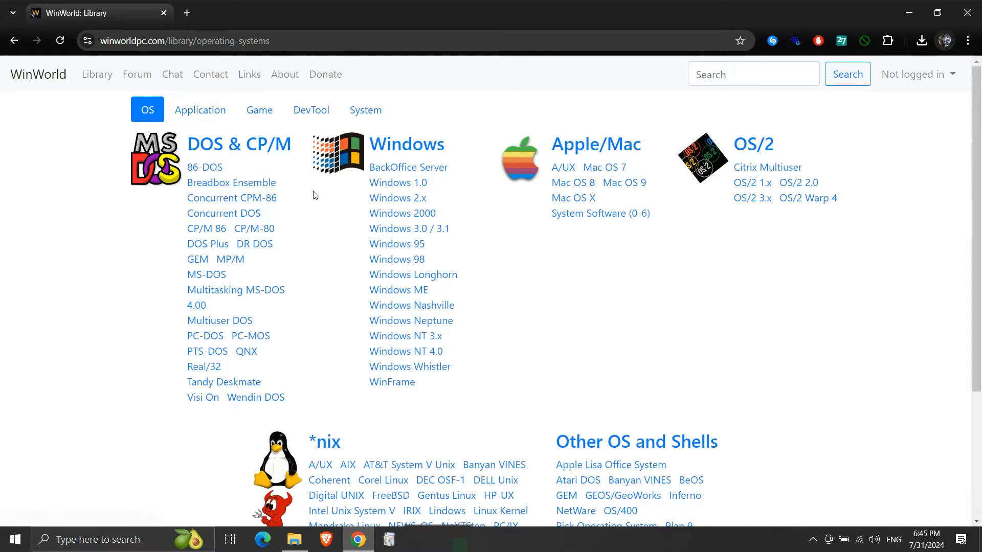
left_click(398, 260)
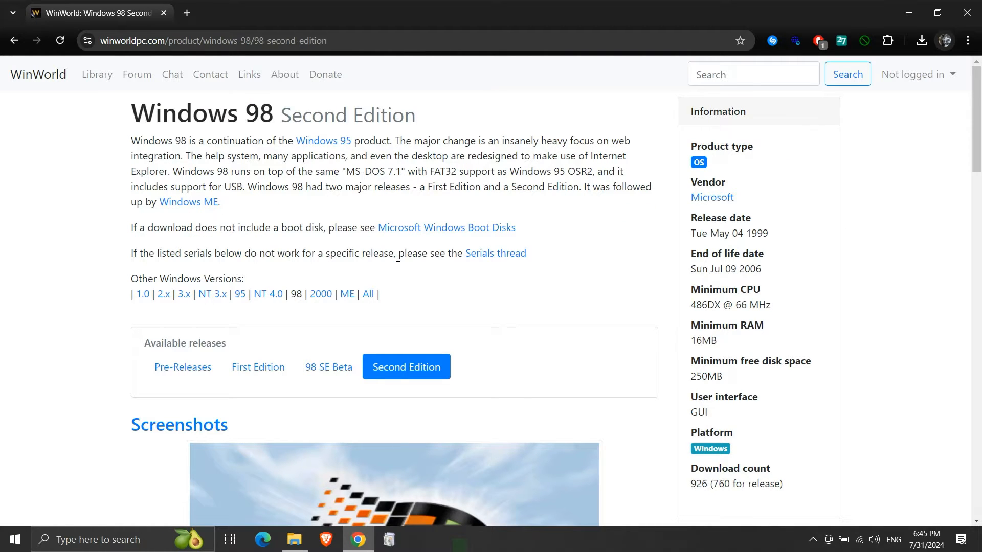
scroll(398, 257, "down", 2)
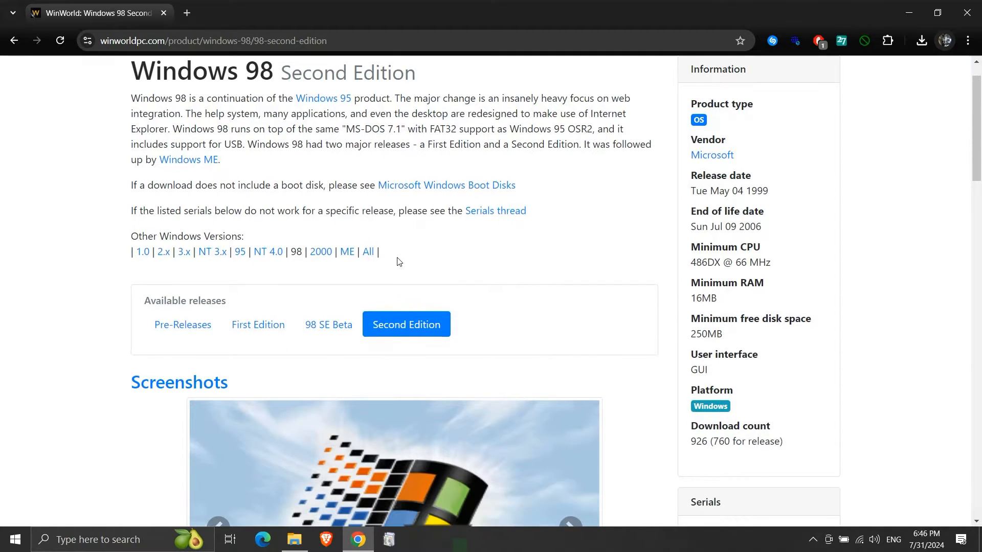
scroll(398, 251, "down", 3)
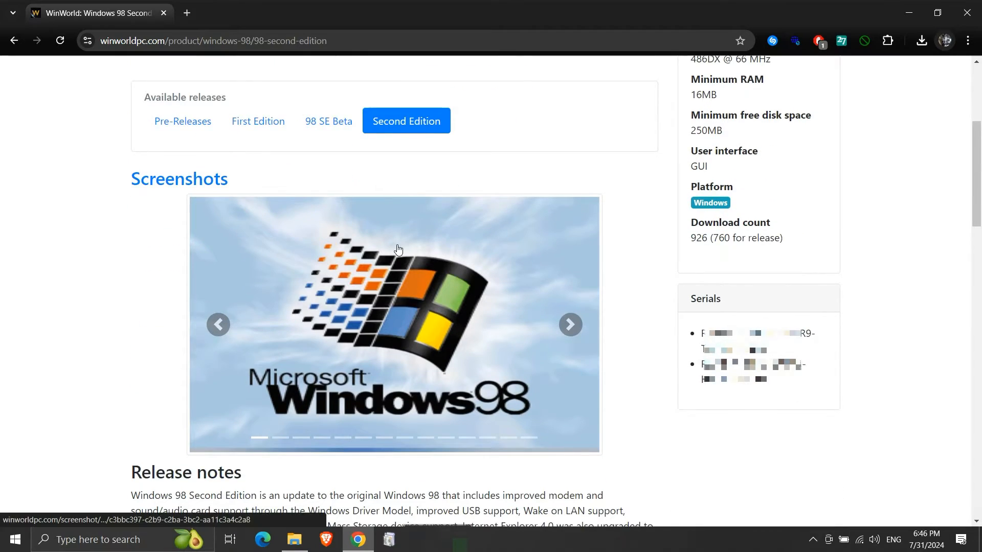
scroll(398, 248, "down", 1)
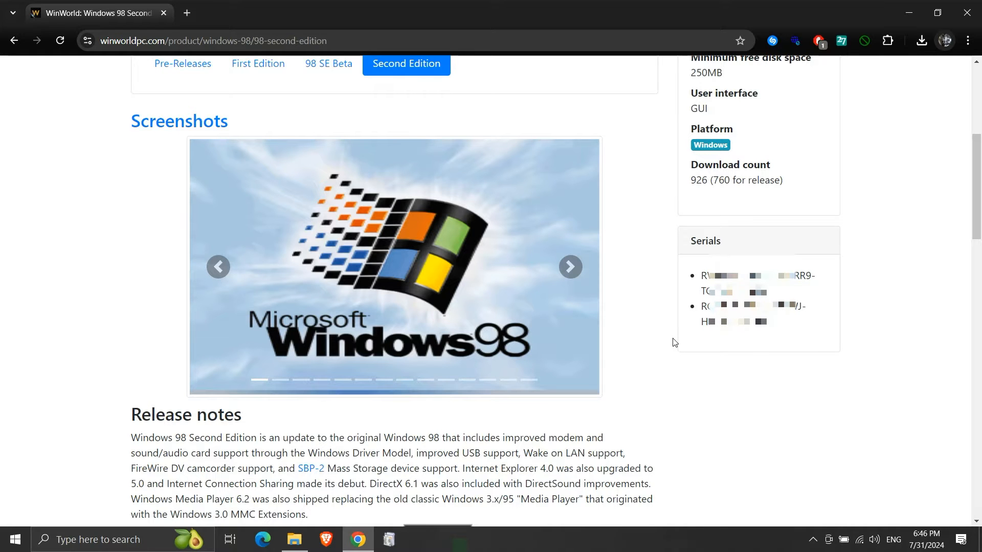
scroll(674, 340, "down", 6)
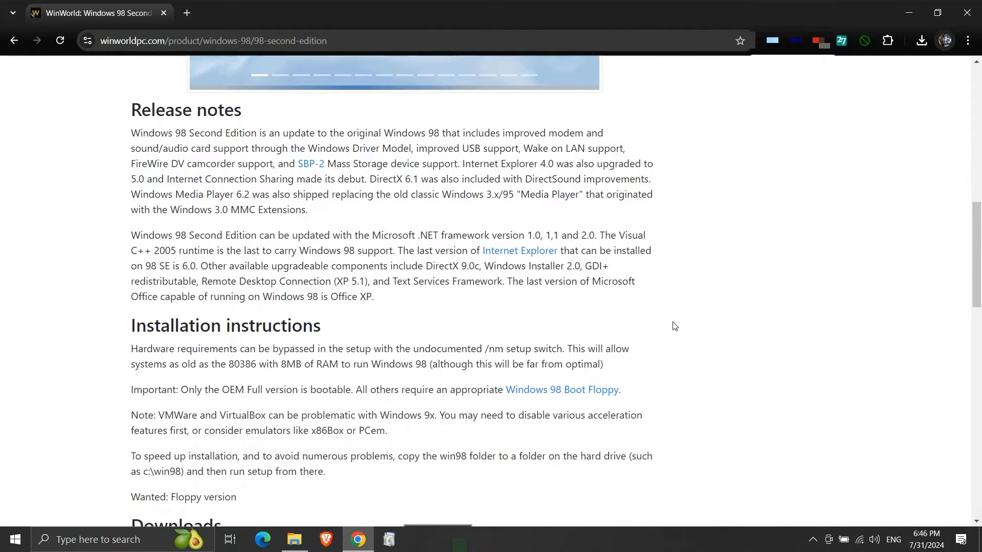
scroll(675, 326, "down", 7)
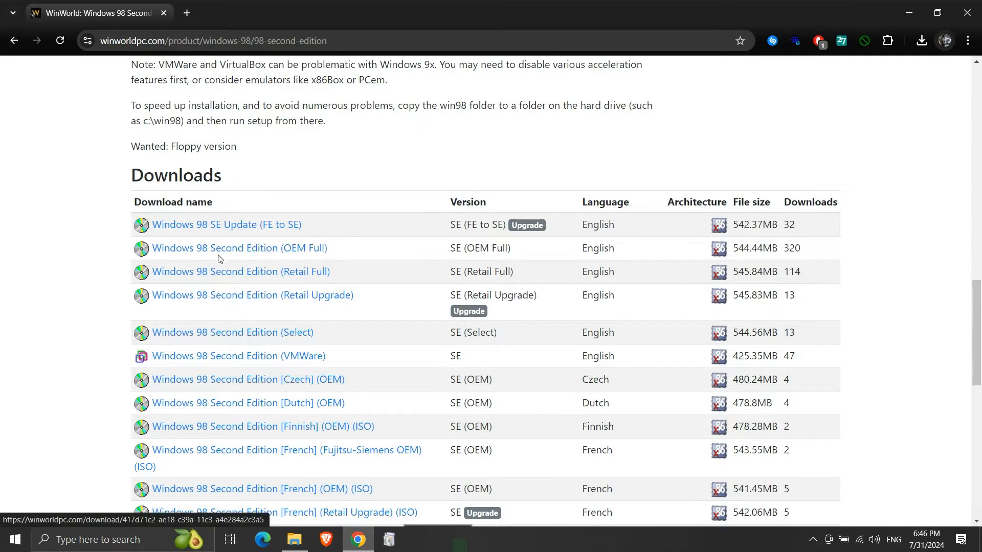
left_click(304, 250)
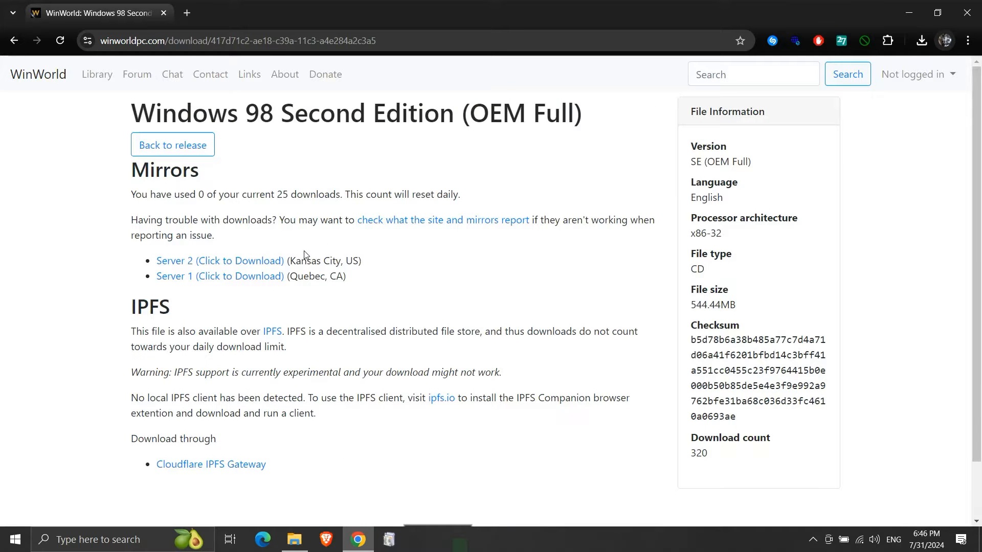
left_click(260, 279)
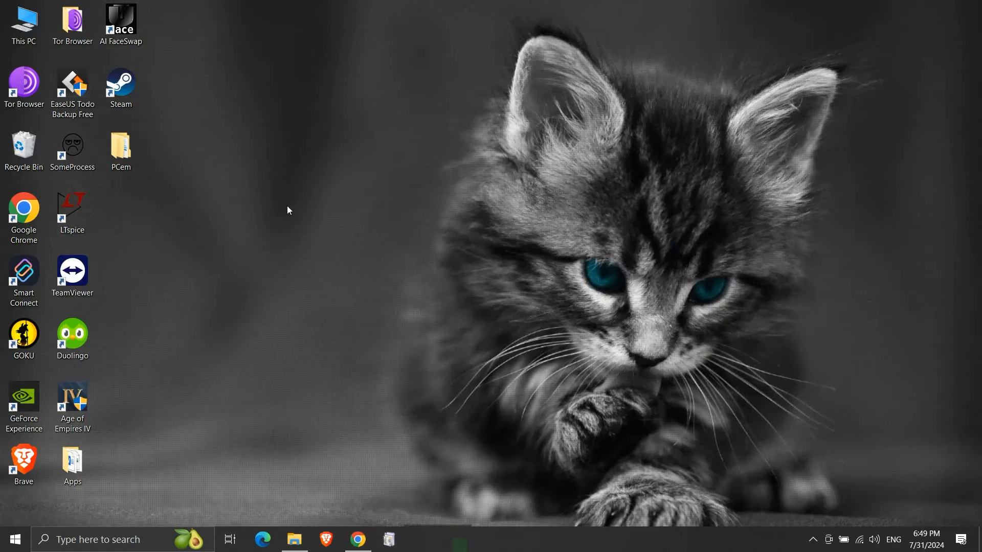
- In the desktop's PCem folder, extract Microsoft Windows 98 Second Edition.7z into its own folder and delete the archive
double_click(121, 148)
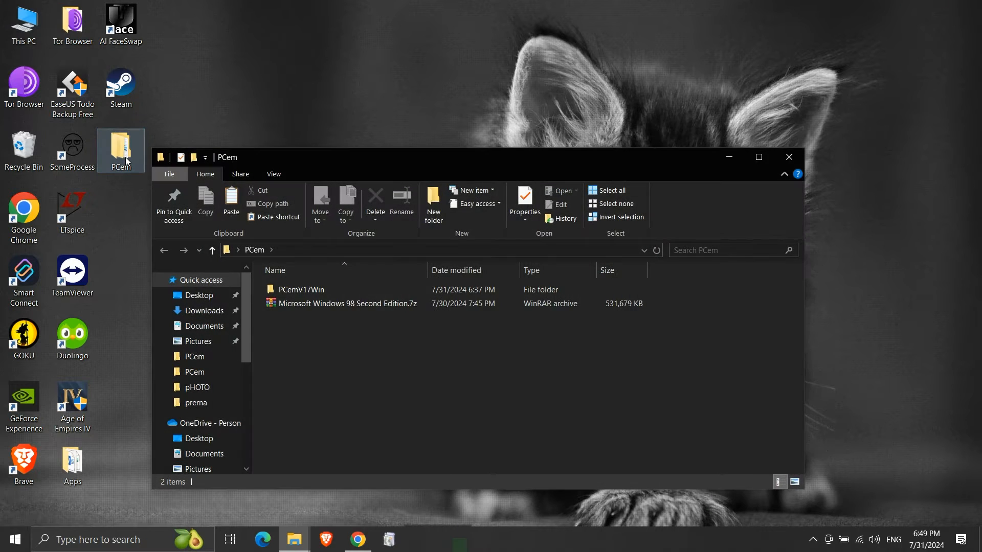
left_click(368, 303)
right_click(368, 303)
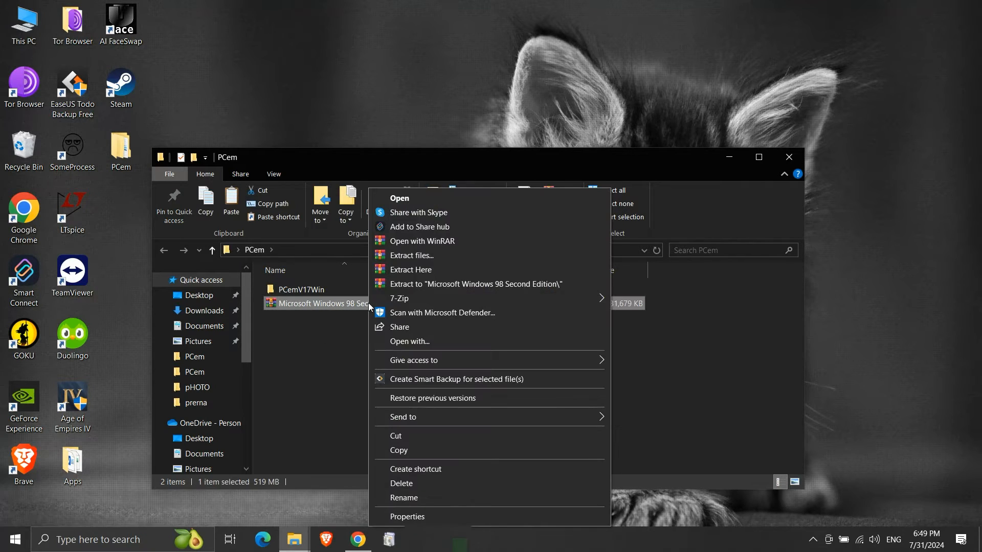
left_click(403, 287)
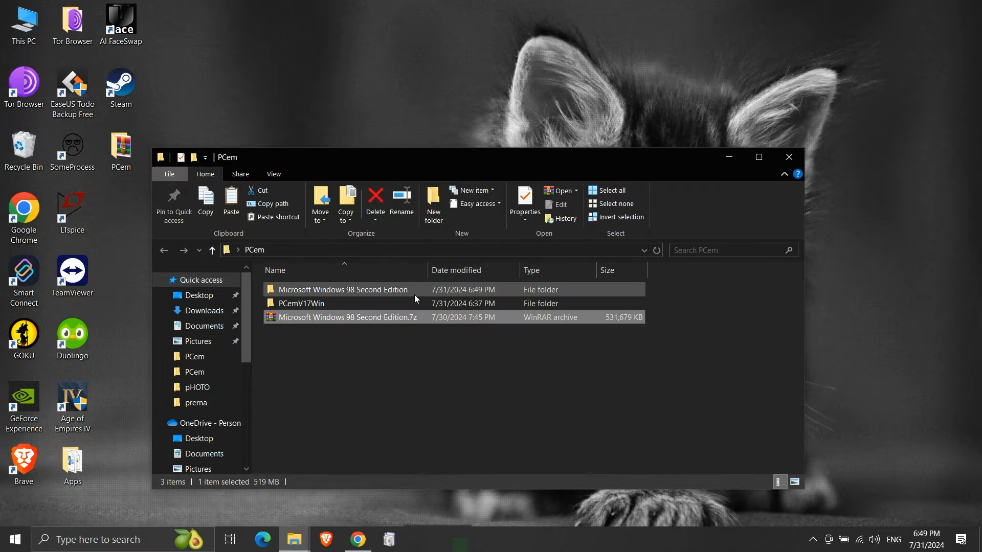
left_click(403, 319)
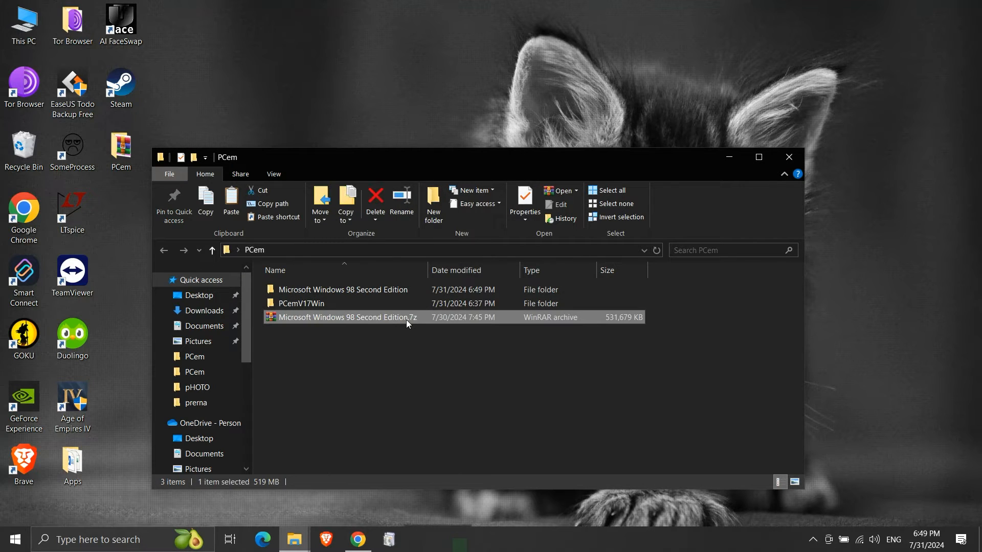
key("Delete")
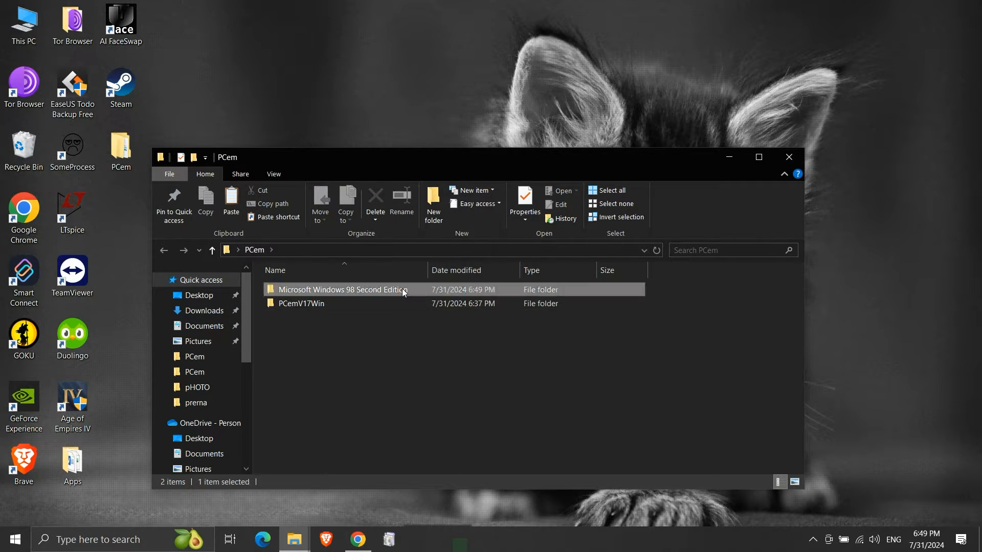
- Move Windows 98 Second Edition.iso from the extracted subfolder into the PCem folder and delete the extracted Microsoft Windows 98 Second Edition folder
double_click(402, 289)
double_click(400, 290)
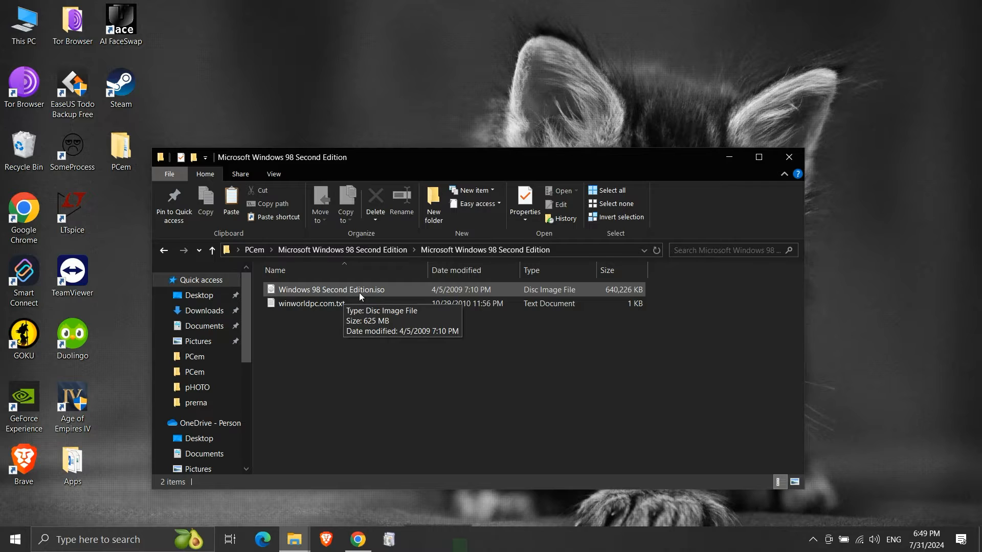
left_click(387, 290)
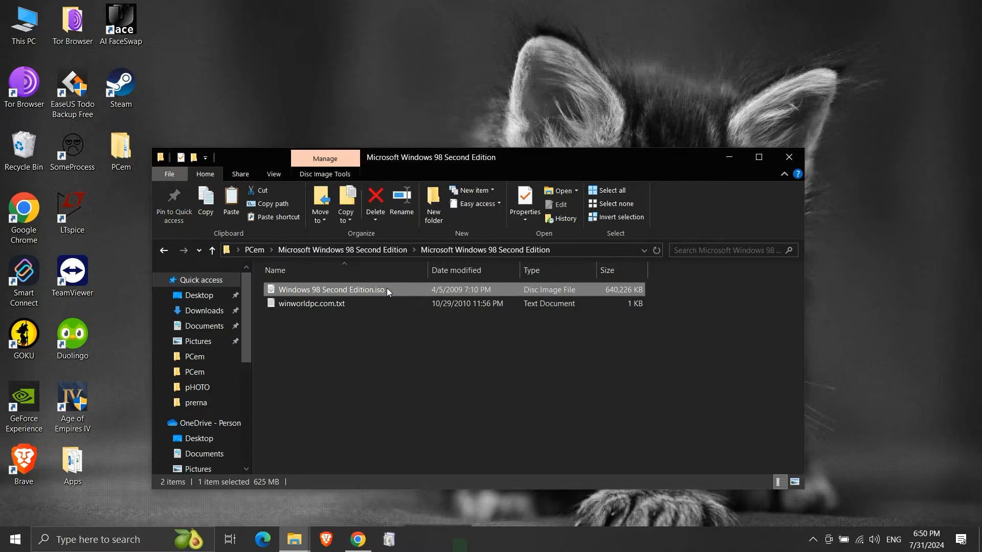
left_click(254, 249)
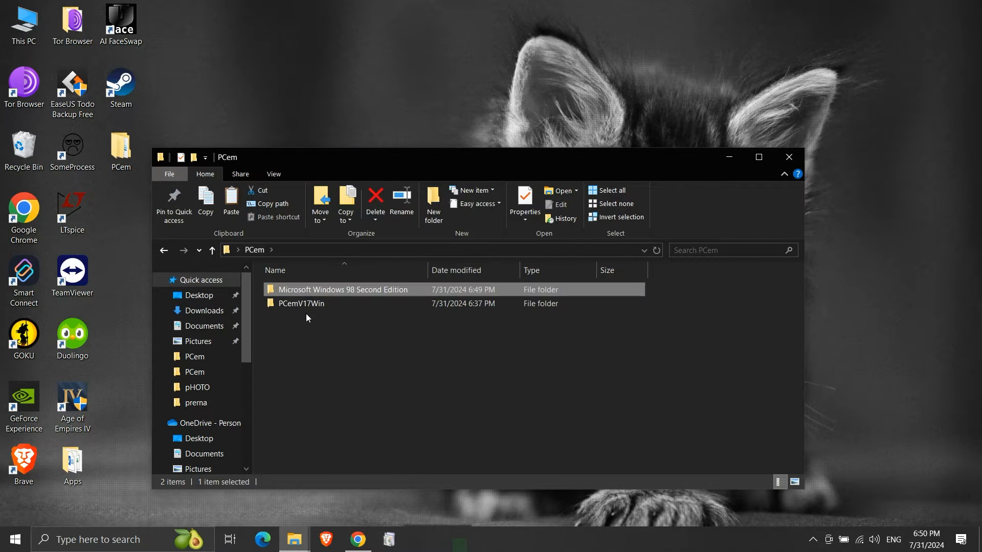
key("ctrl+v")
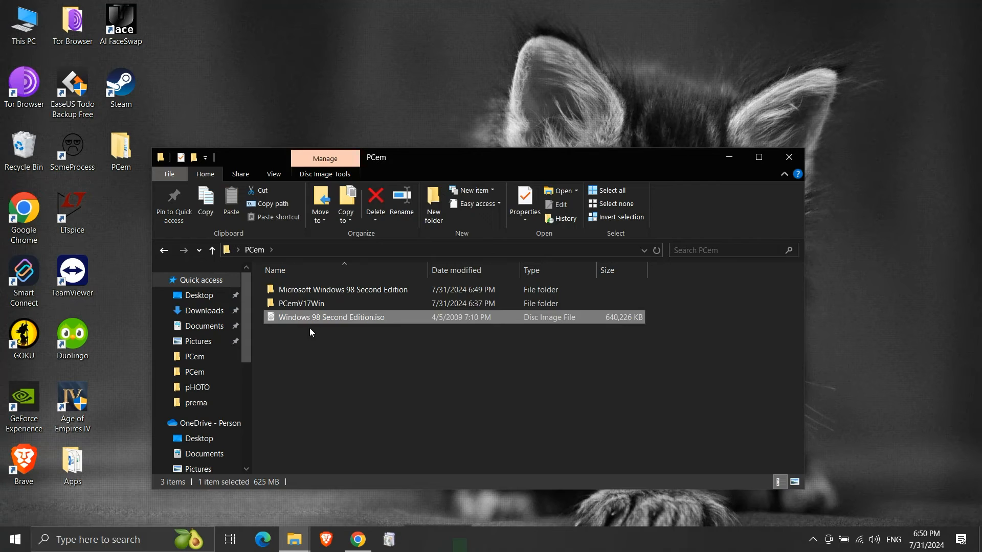
left_click(333, 289)
key("Delete")
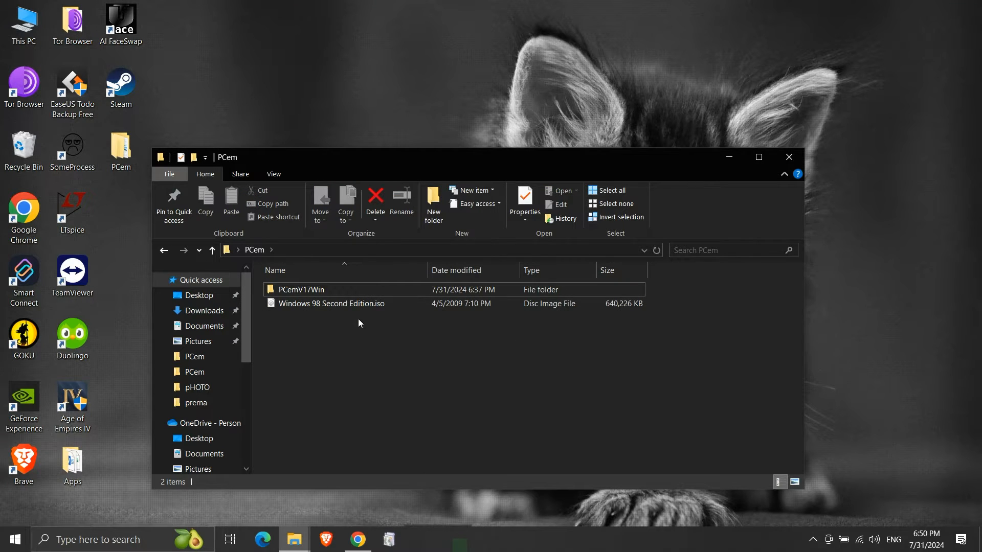
- Launch PCem.exe from the PCemV17Win folder and close the folder window
double_click(349, 290)
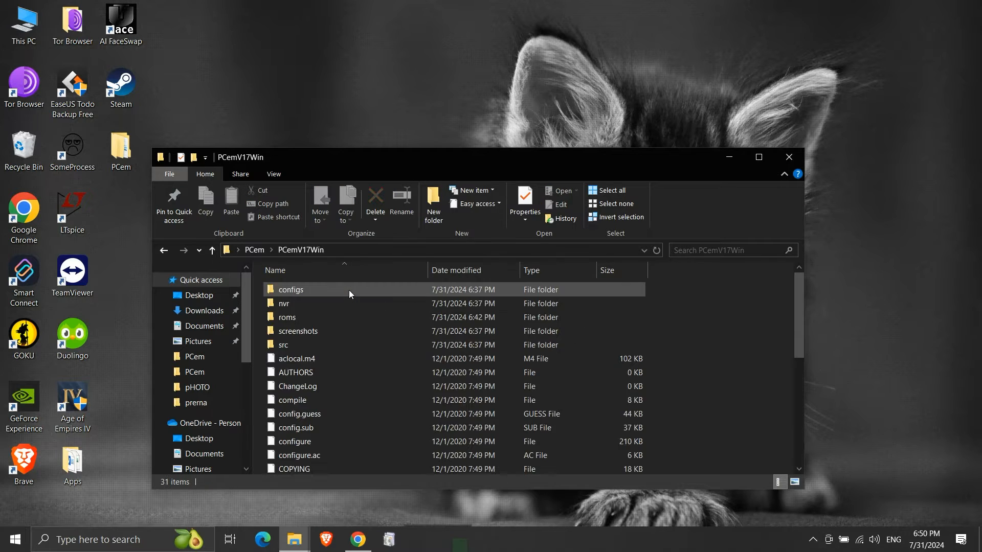
scroll(337, 392, "down", 5)
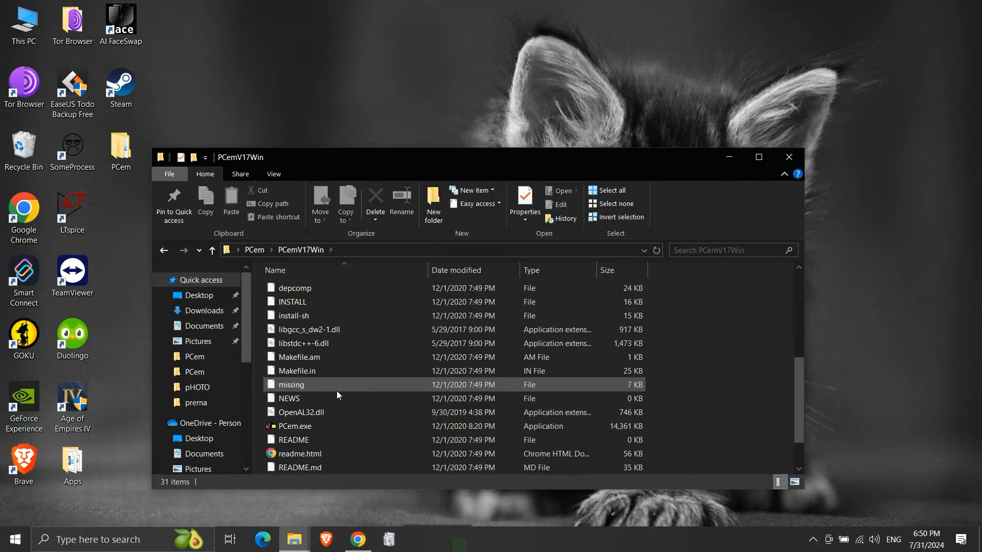
left_click(333, 427)
double_click(333, 426)
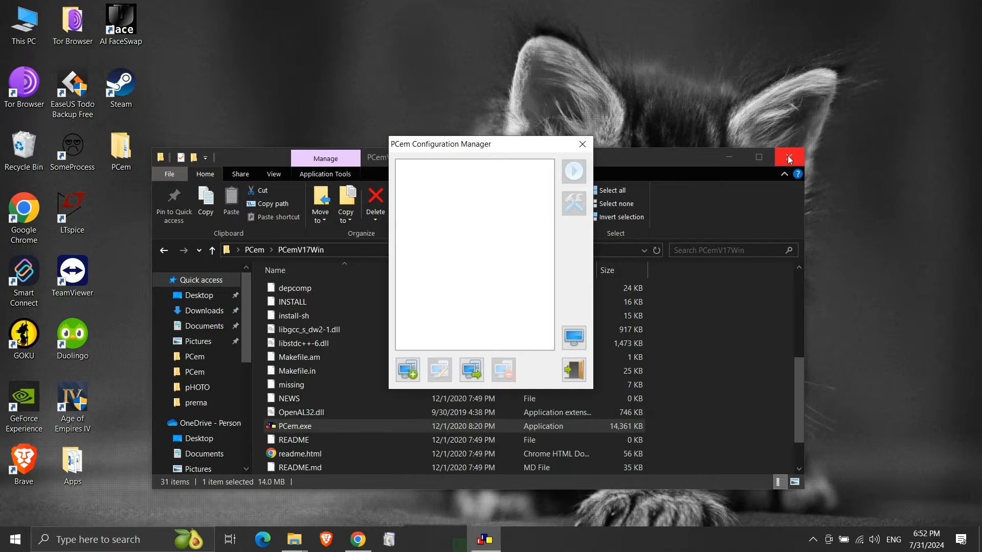
left_click(789, 159)
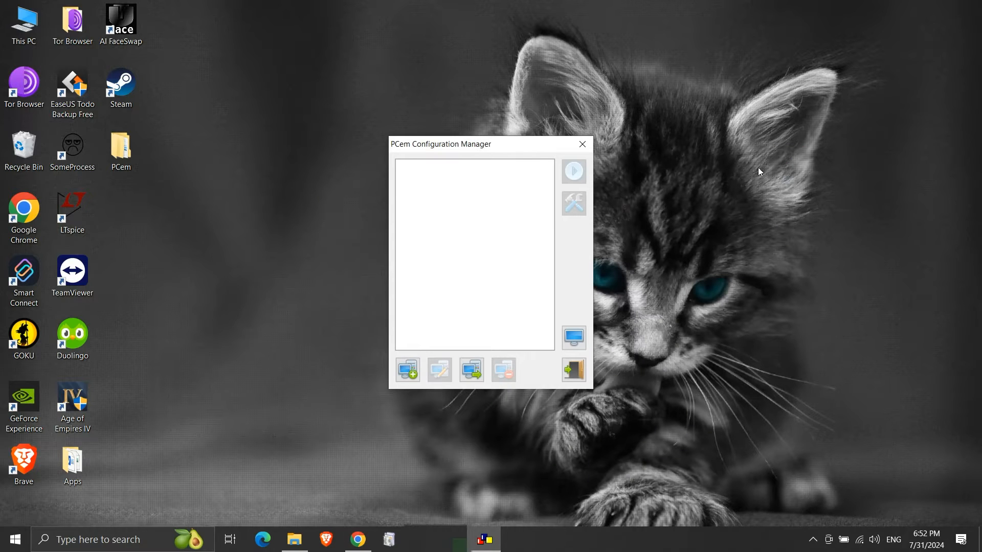
- Create a new PCem machine configuration named "Win 98 SE"
left_click(411, 376)
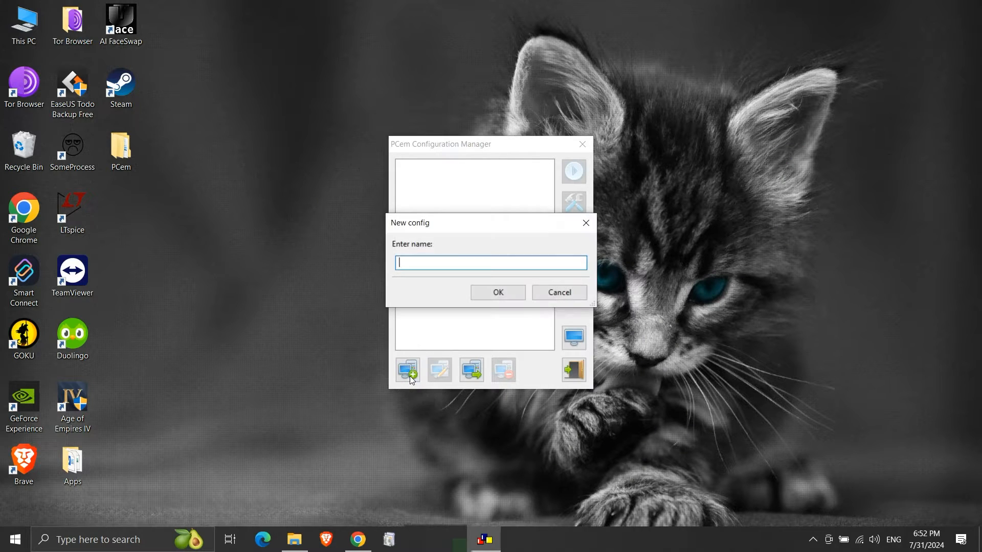
type("Win 98 SE")
left_click(492, 296)
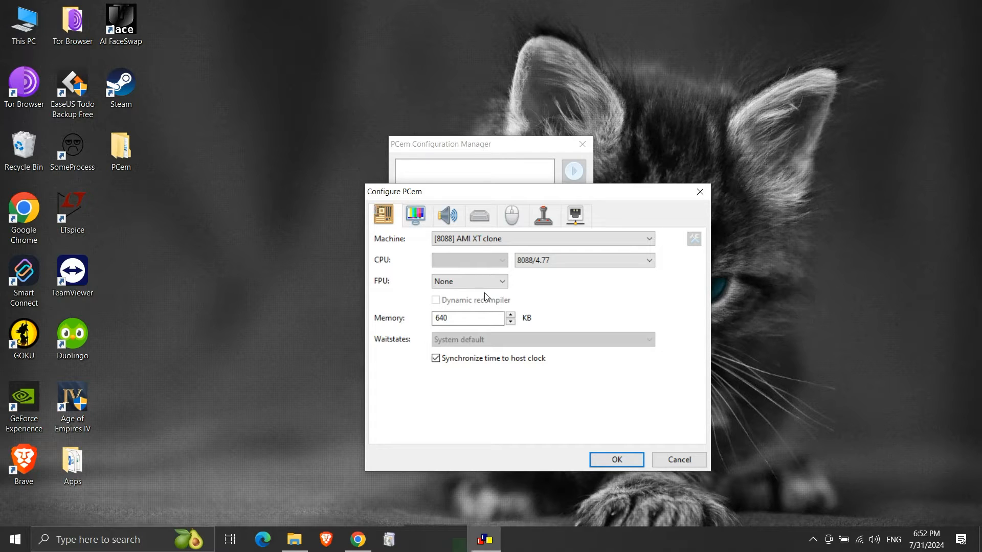
- Set the emulated machine to [Socket 7] Shuttle HOT-557
left_click(521, 240)
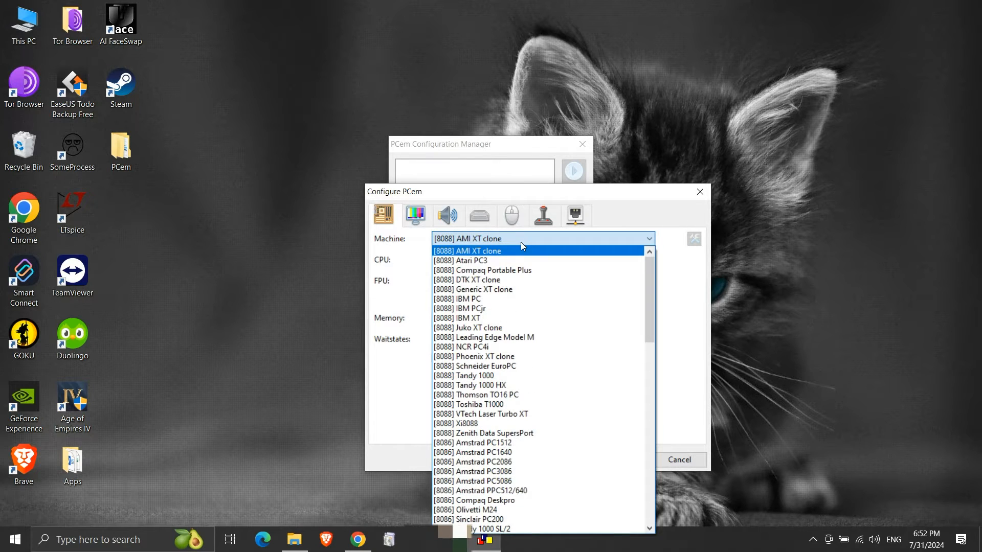
scroll(521, 325, "down", 1)
scroll(522, 322, "down", 9)
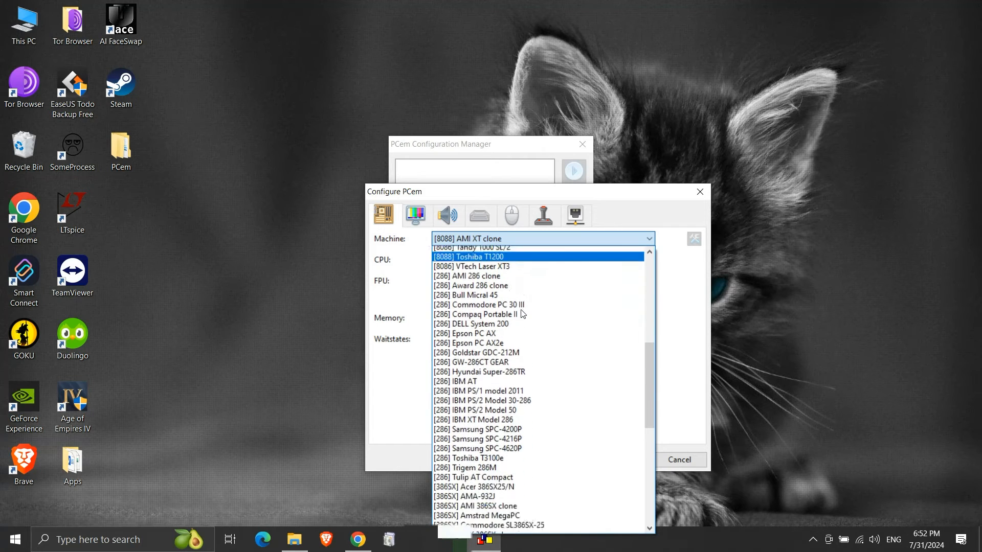
scroll(522, 314, "down", 9)
scroll(525, 294, "down", 2)
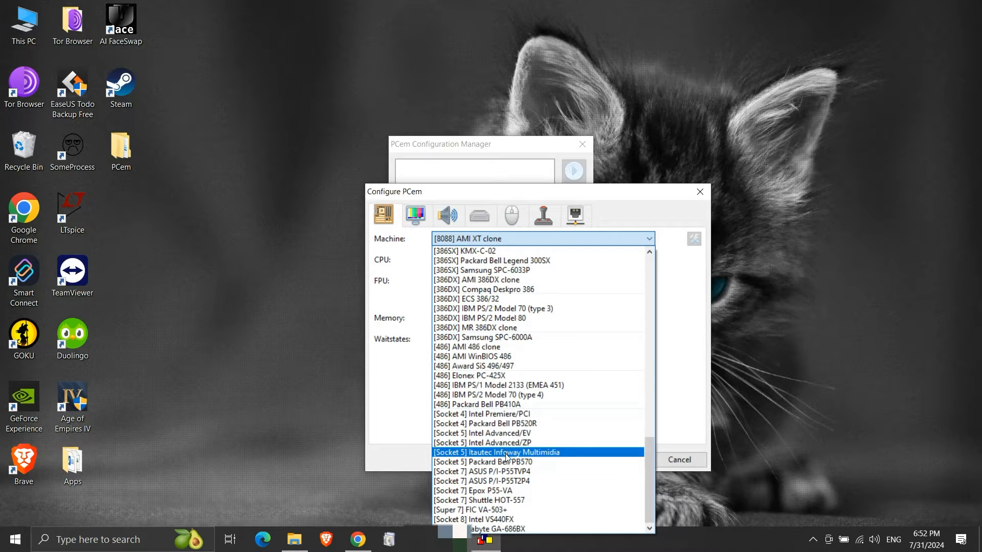
left_click(505, 501)
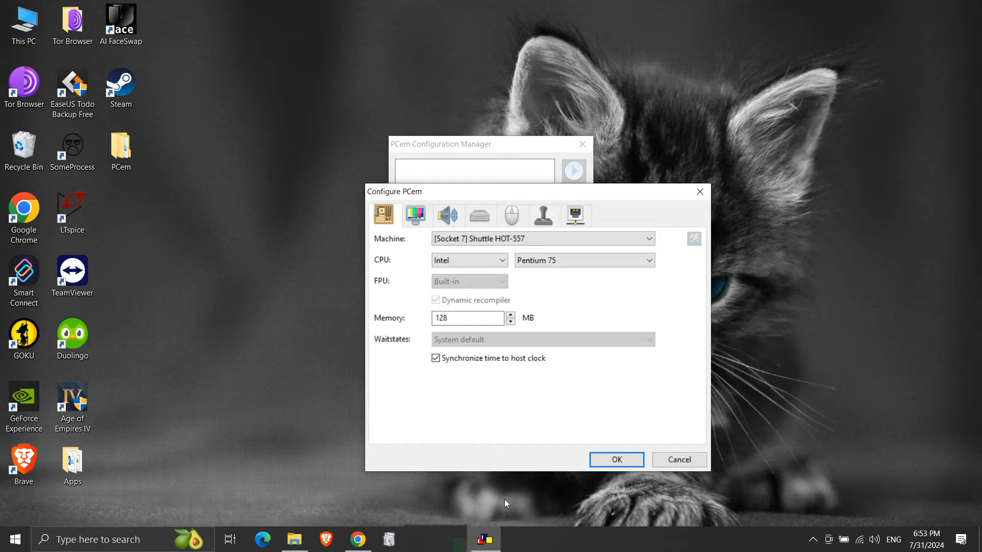
- Set the Intel CPU model to Pentium MMX 166 and the memory to 128 MB
left_click(588, 261)
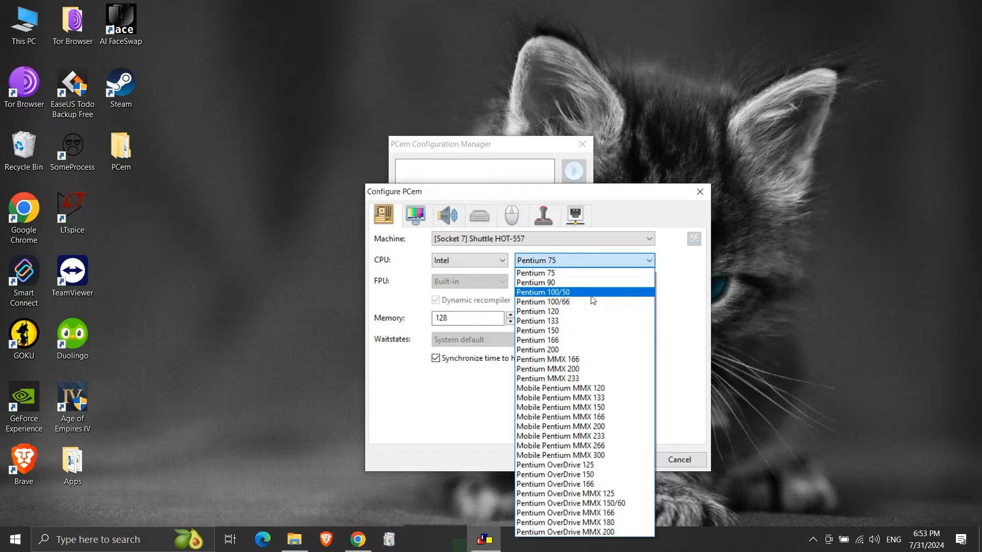
left_click(595, 360)
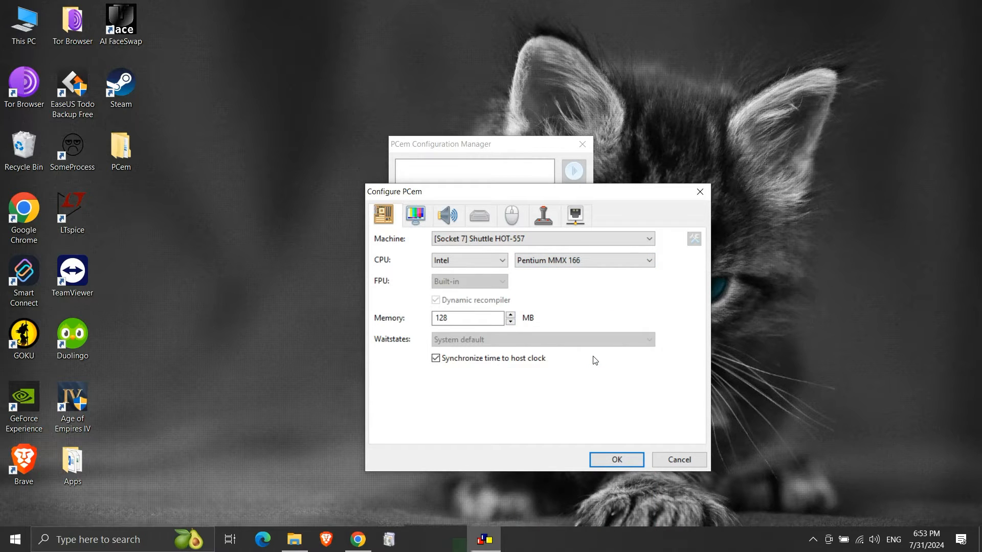
left_click(511, 323)
left_click(511, 316)
left_click(511, 316)
- Set the video device to 3DFX Voodoo 3 3000 and its speed to Fast VLB/PCI
left_click(416, 219)
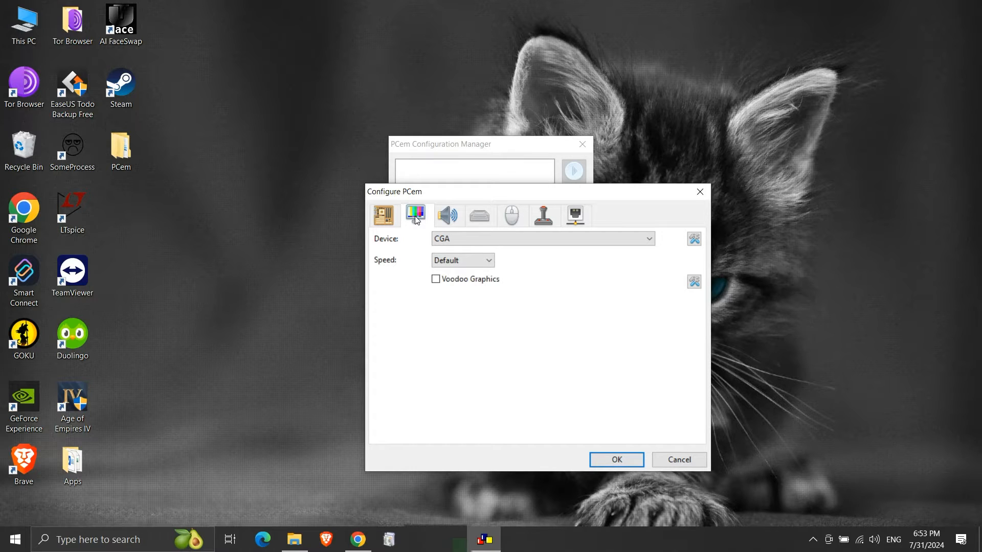
left_click(480, 239)
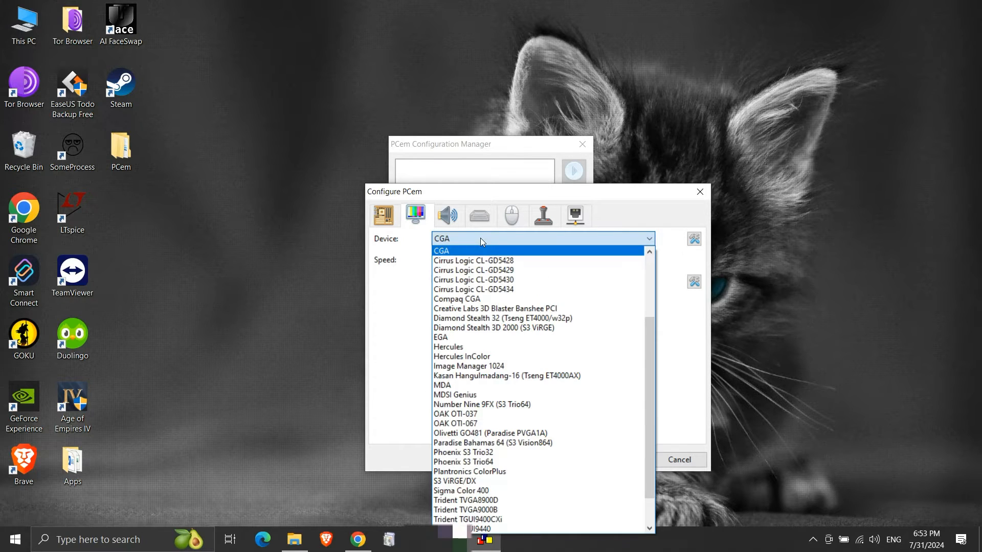
scroll(486, 274, "up", 4)
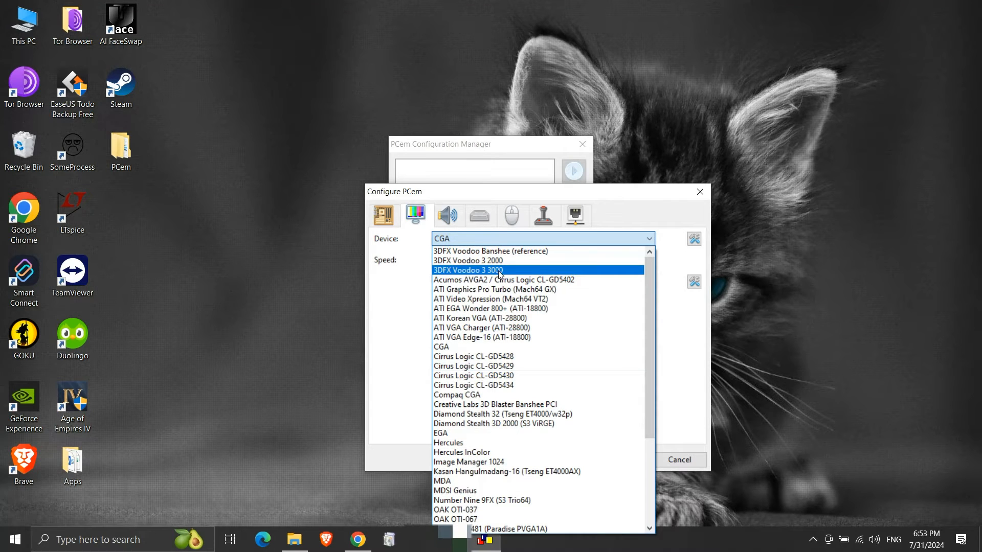
left_click(500, 271)
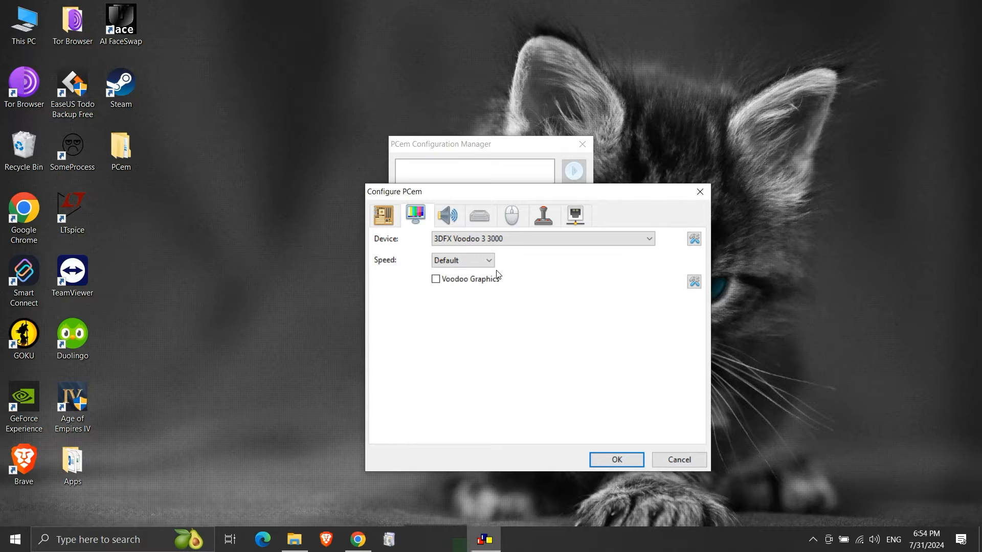
left_click(489, 260)
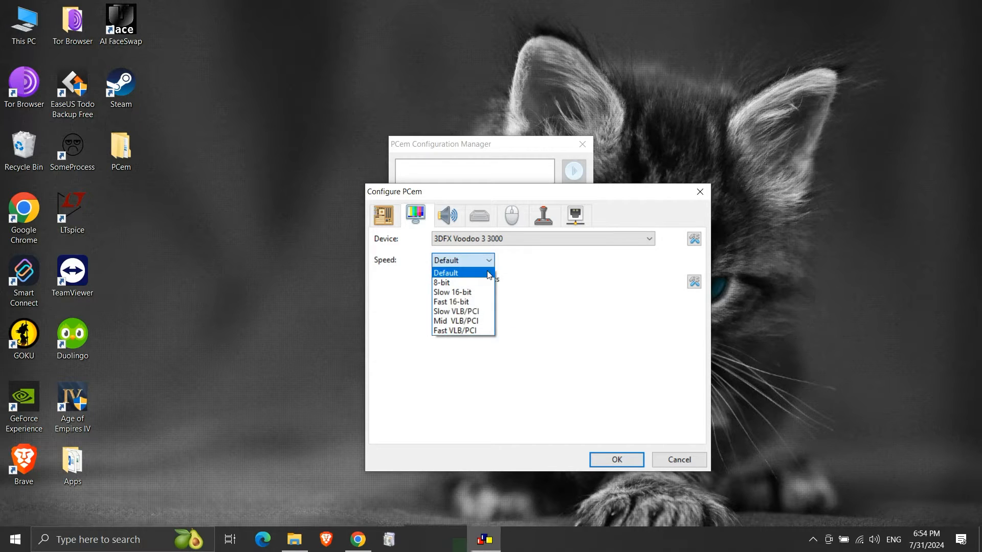
left_click(483, 333)
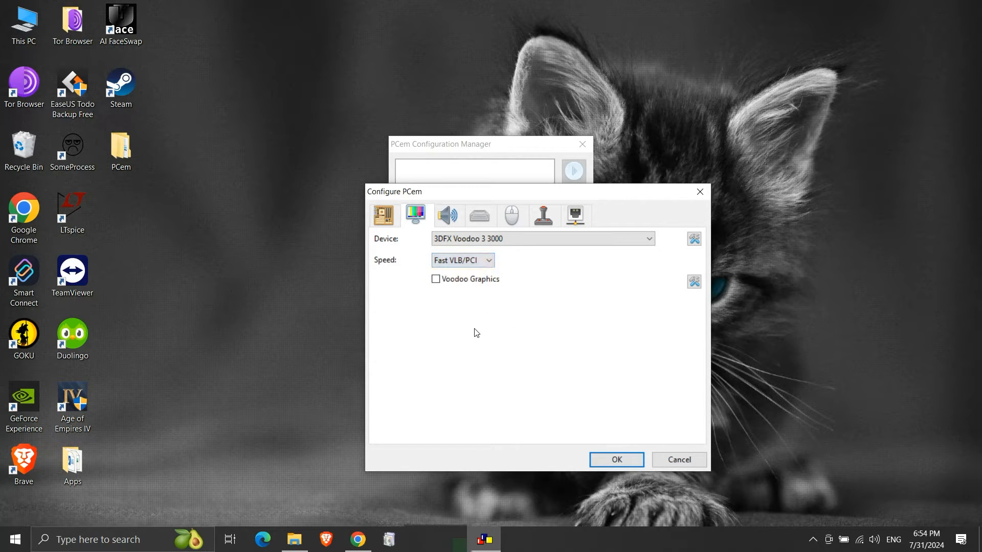
- Check the render threads options of the Voodoo 3 3000 and save the machine configuration
left_click(695, 239)
left_click(536, 289)
left_click(536, 289)
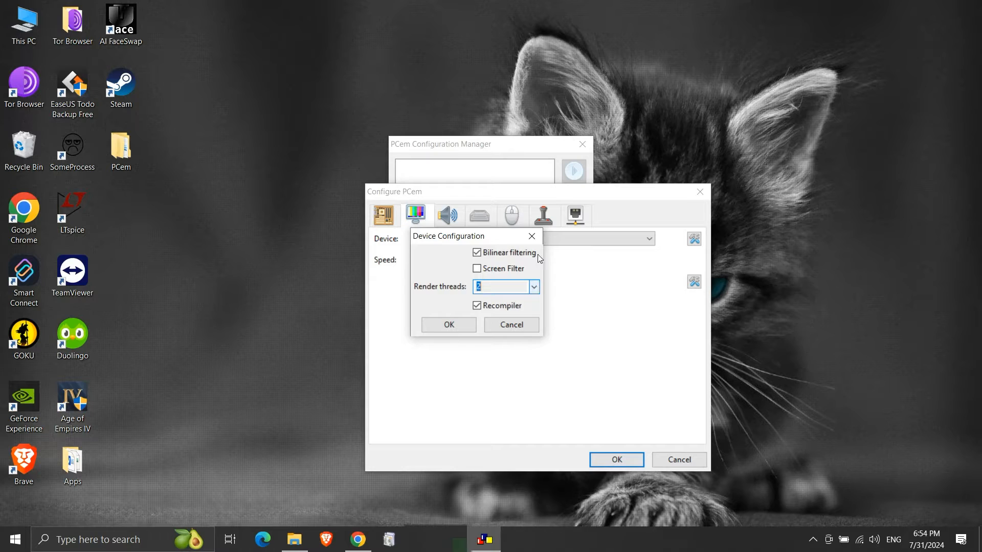
left_click(532, 237)
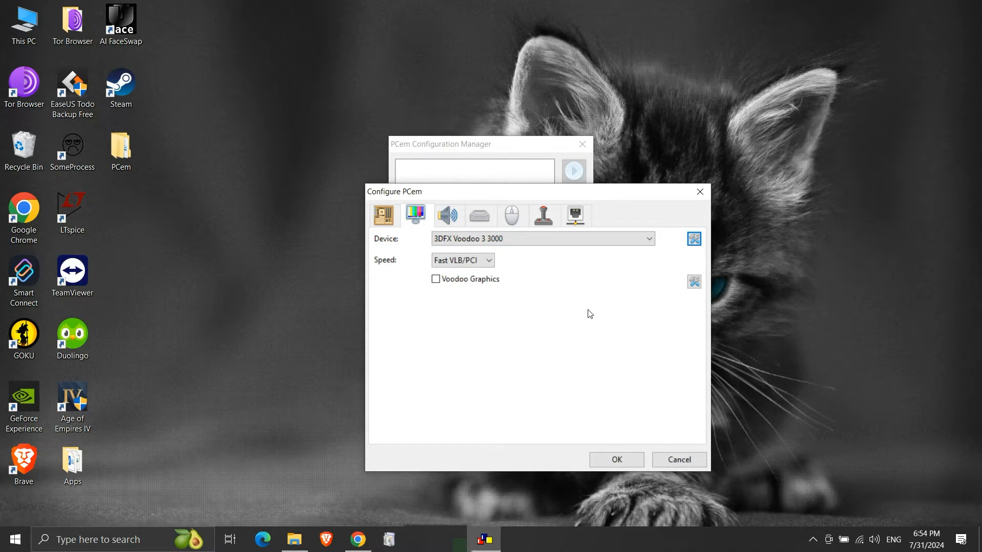
left_click(616, 459)
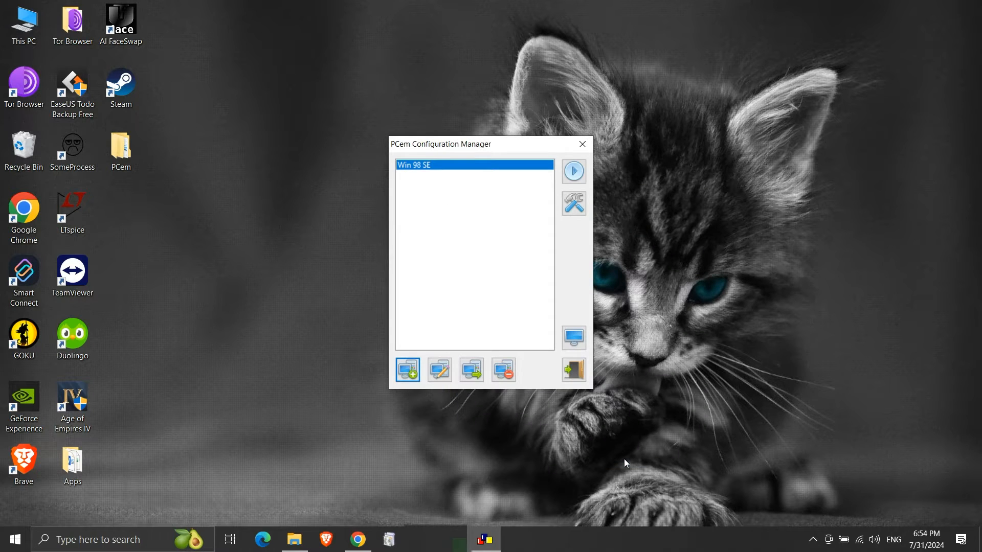
- Reopen the Win 98 SE configuration and set its sound device to Sound Blaster 16
left_click(574, 209)
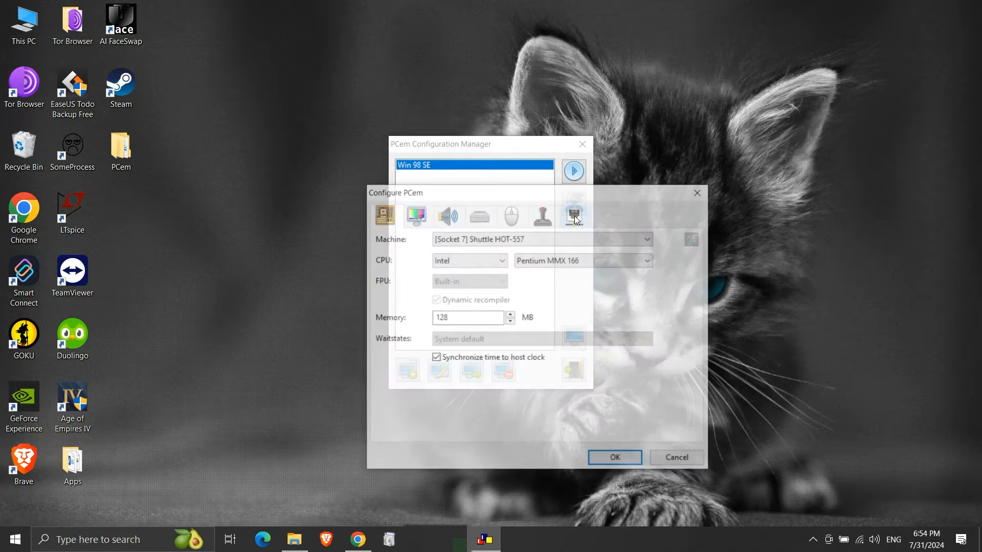
left_click(417, 216)
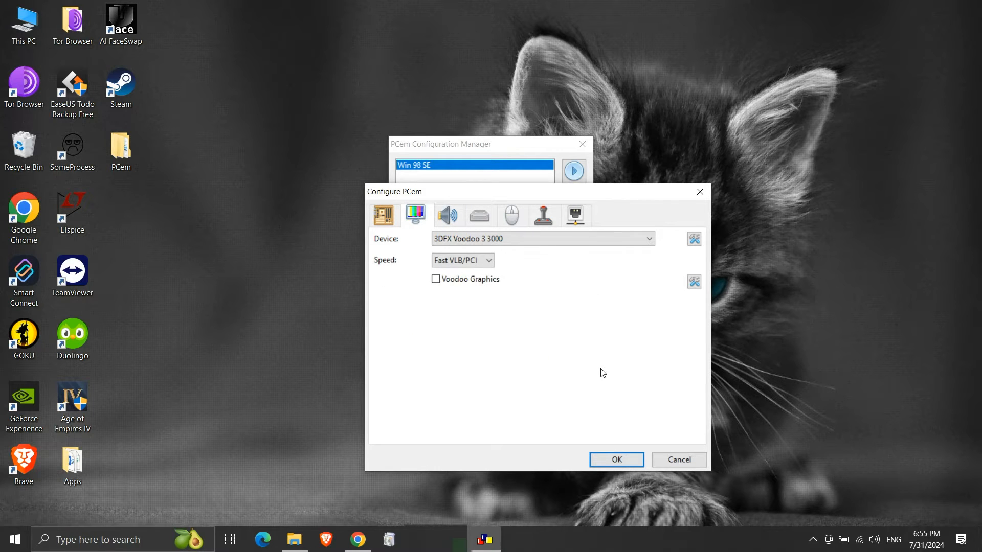
left_click(453, 225)
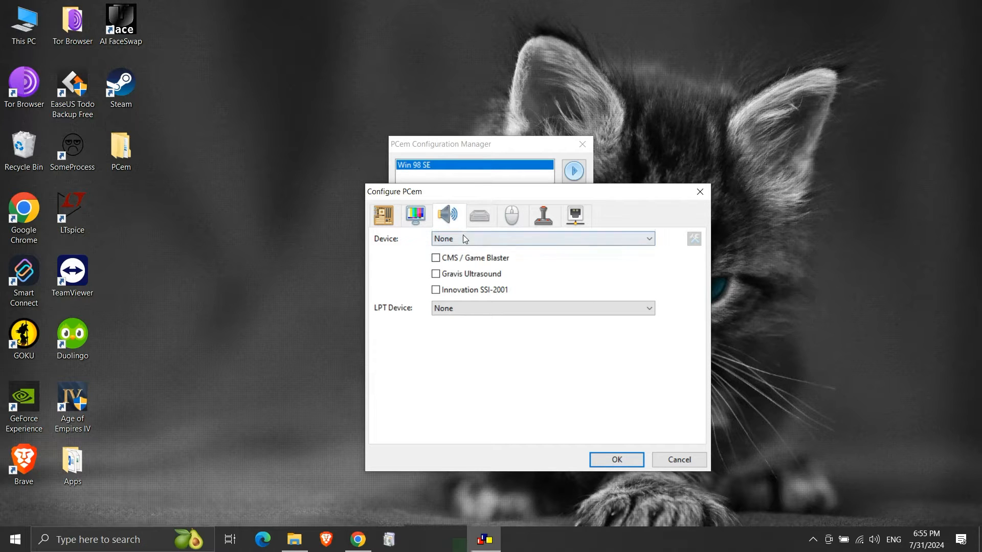
left_click(464, 238)
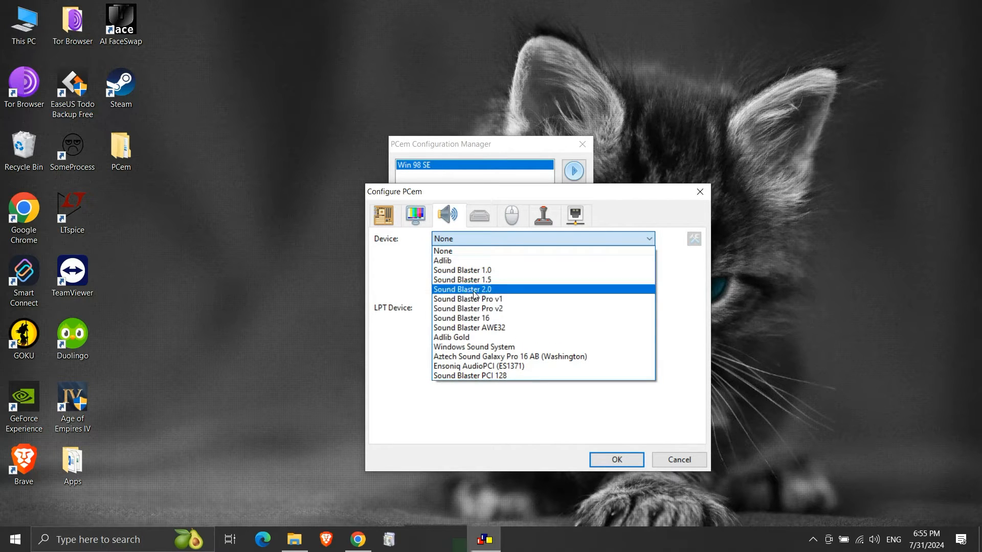
left_click(480, 318)
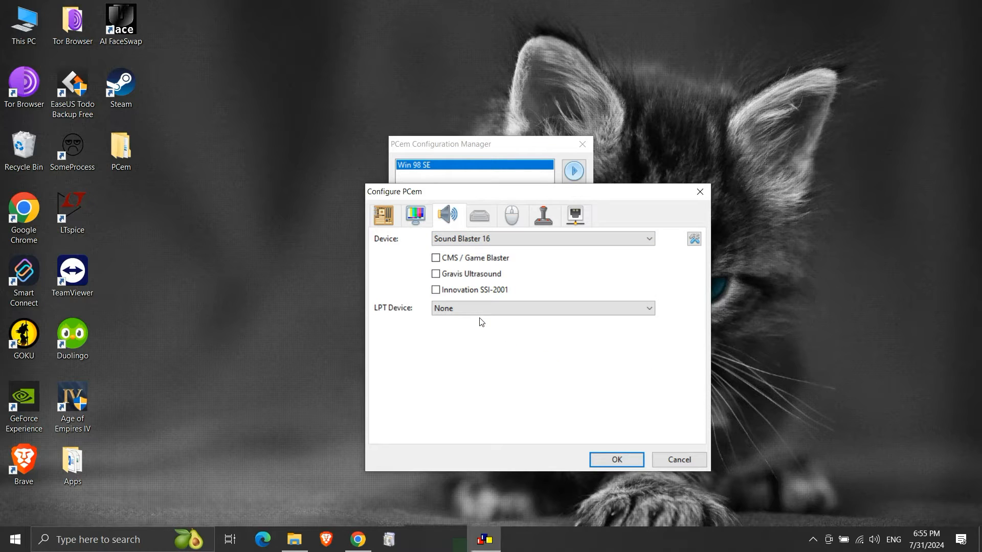
- Set floppy drive FDD1 to 3.5" 1.44M and FDD2 to None, leaving the CD model as PCemCD
left_click(475, 218)
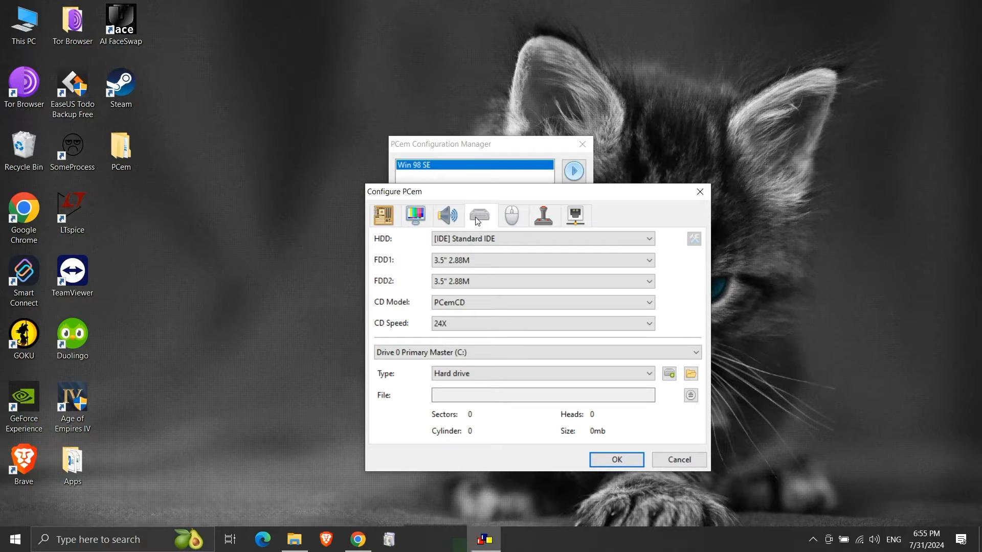
left_click(475, 265)
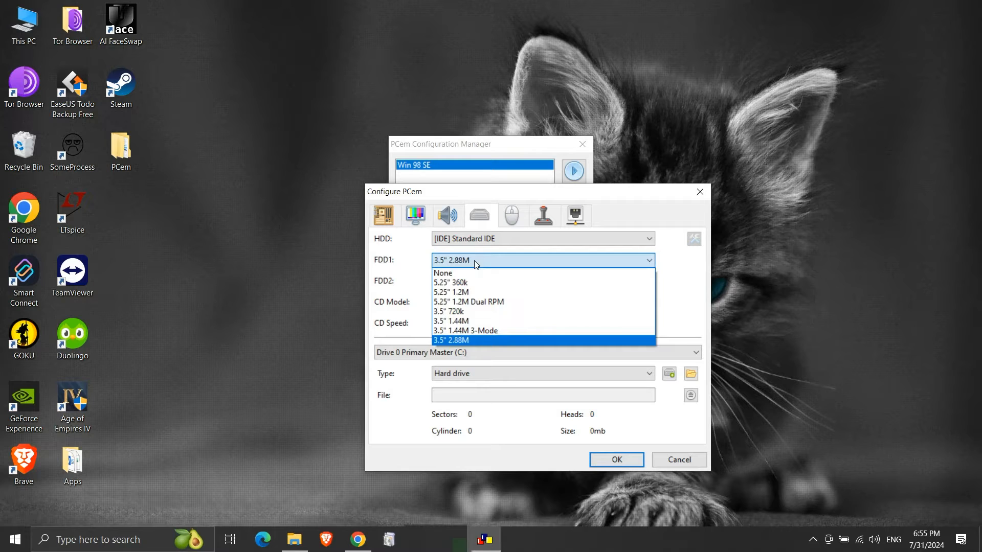
left_click(480, 321)
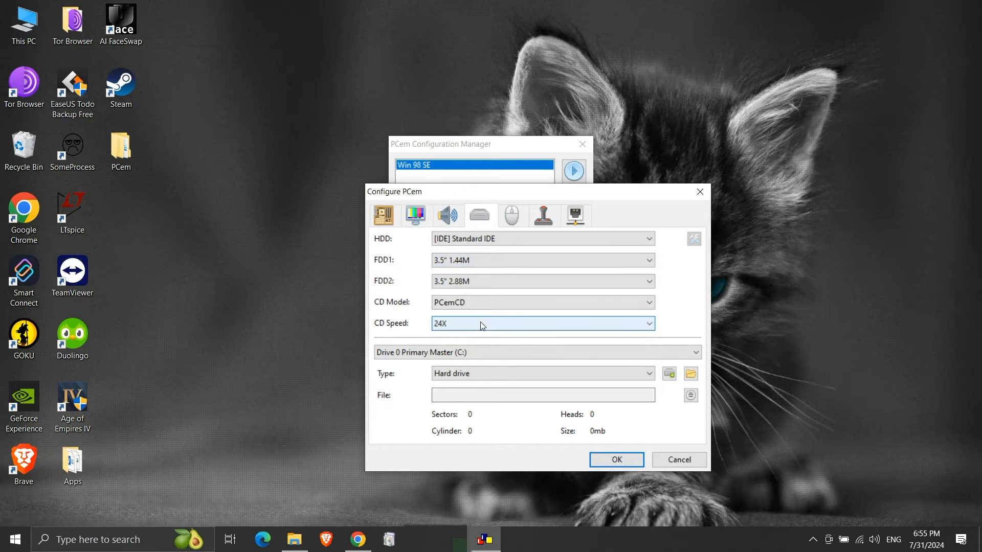
left_click(484, 284)
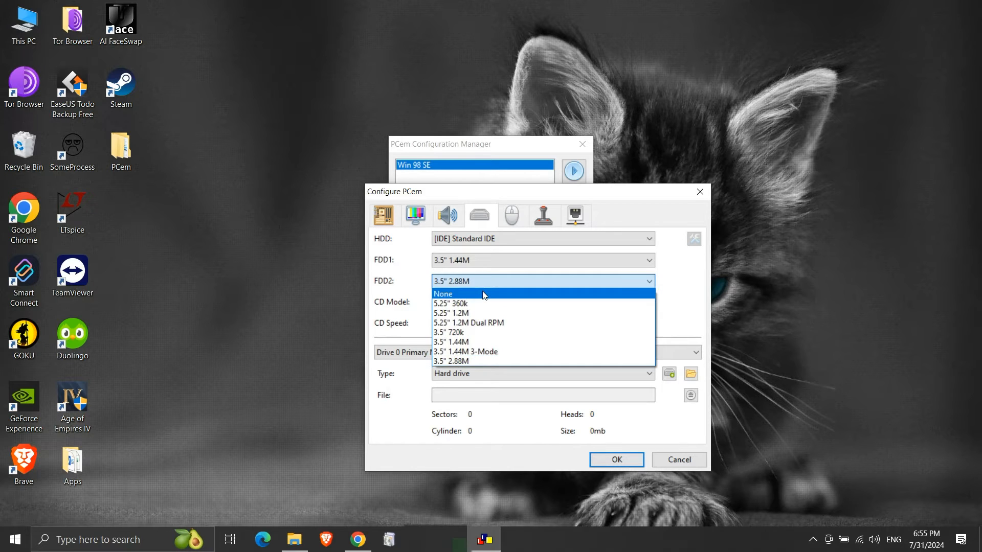
left_click(484, 293)
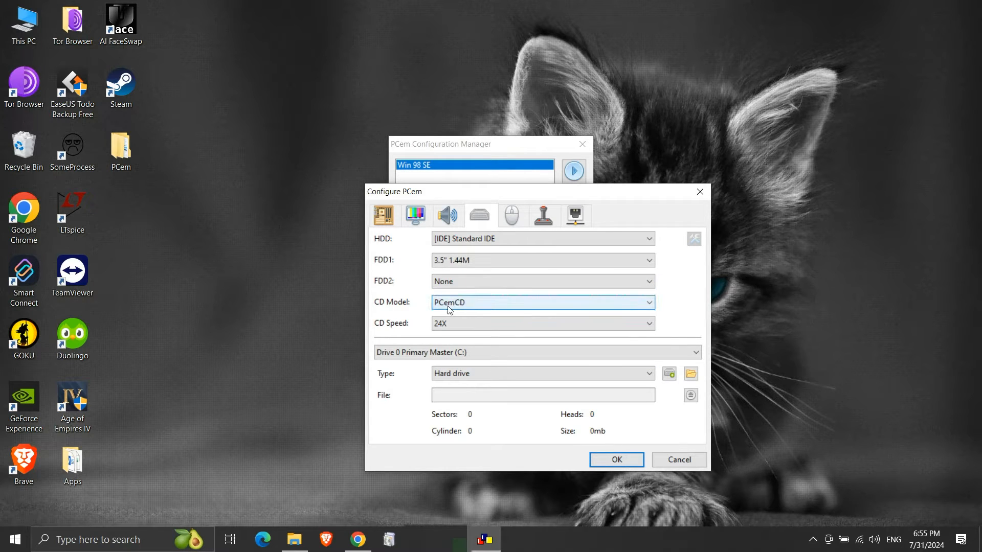
left_click(468, 308)
left_click(468, 309)
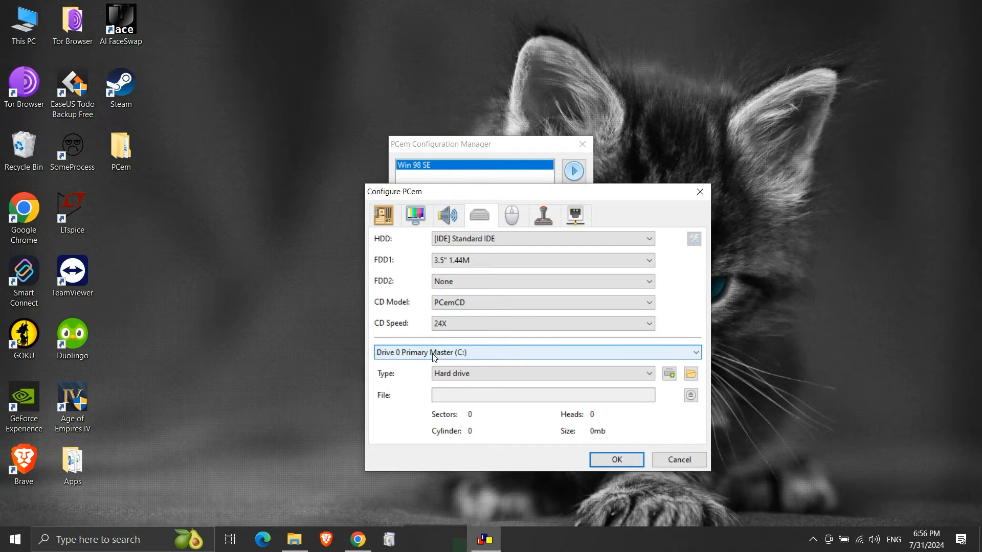
- Start a new Dynamic-size VHD hard disc for Drive 0 Primary Master (C:), with its file named HDD in the PCem folder
left_click(478, 375)
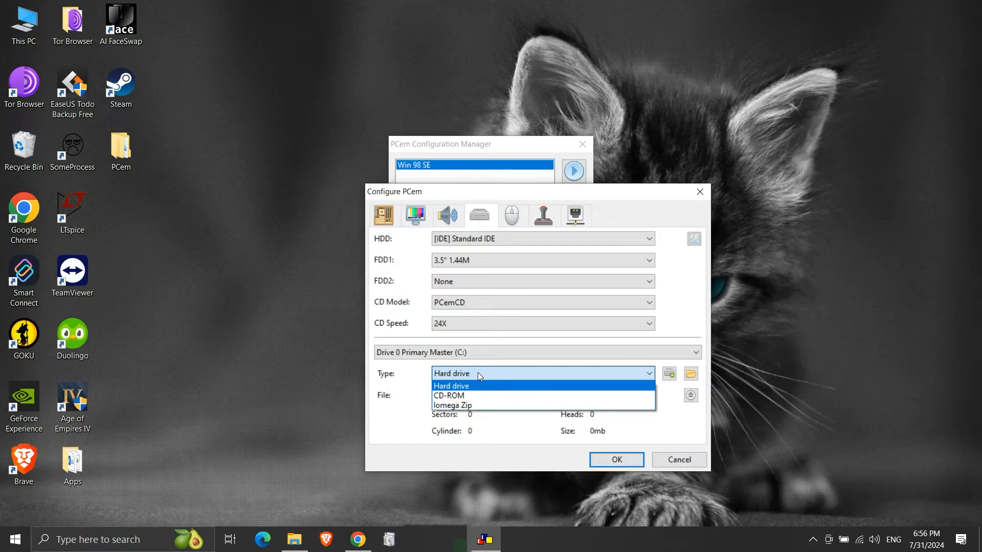
left_click(479, 377)
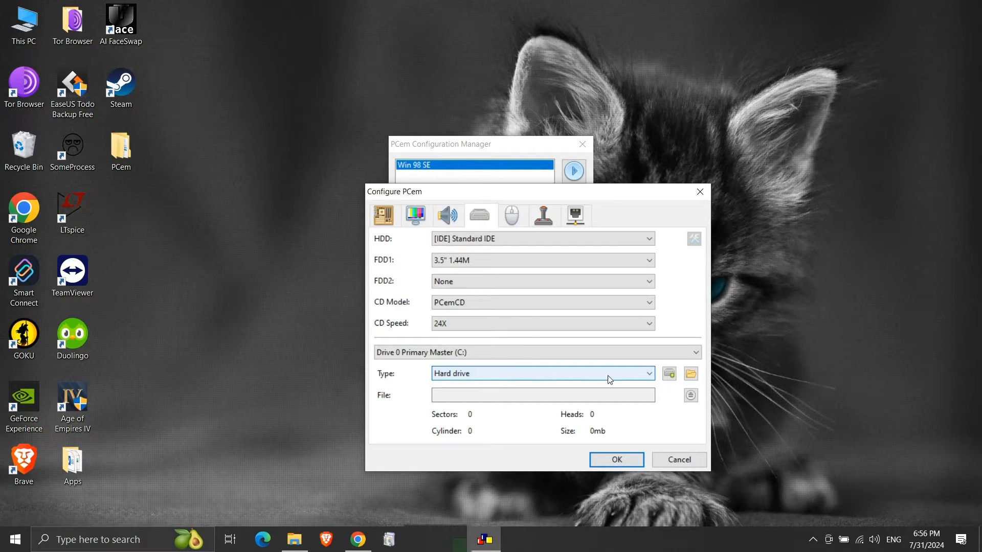
left_click(670, 376)
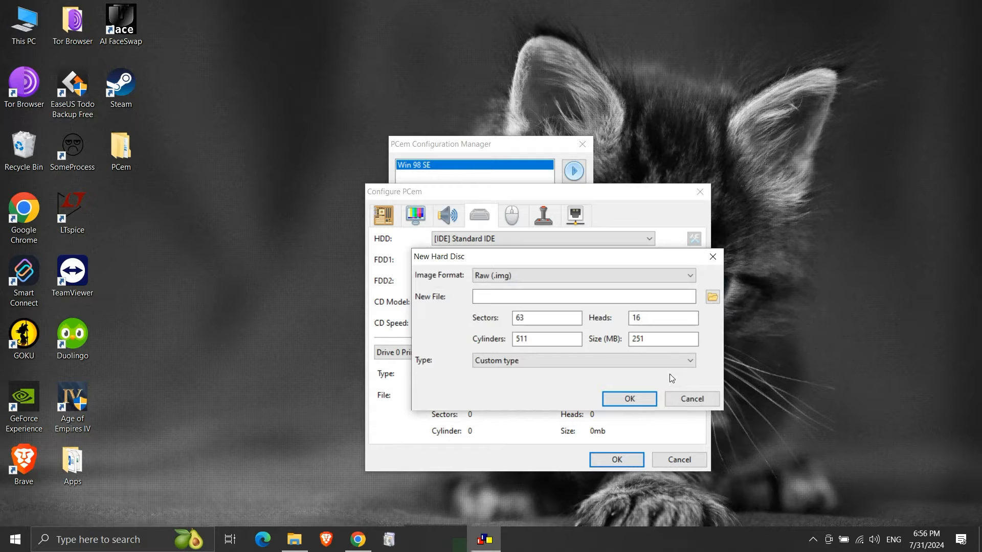
left_click(671, 276)
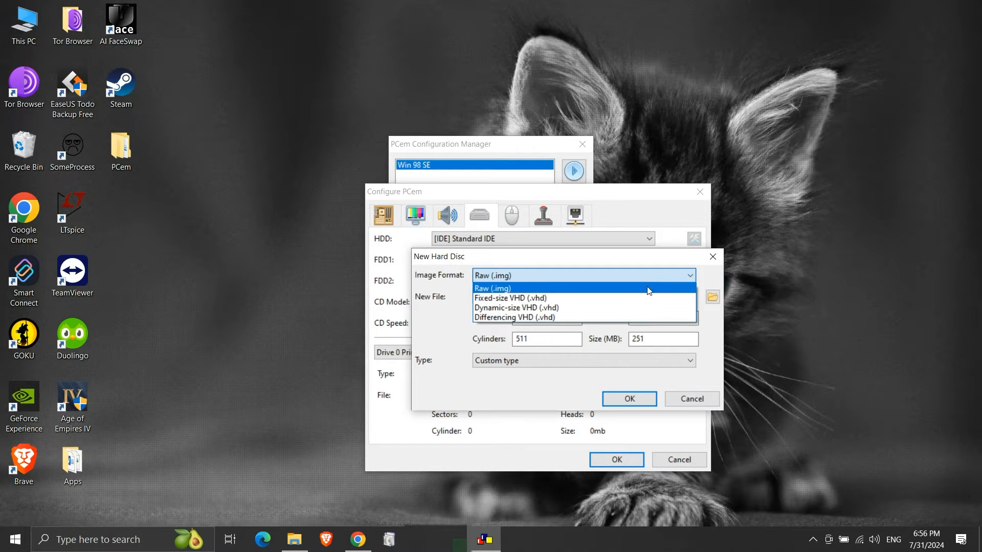
left_click(629, 309)
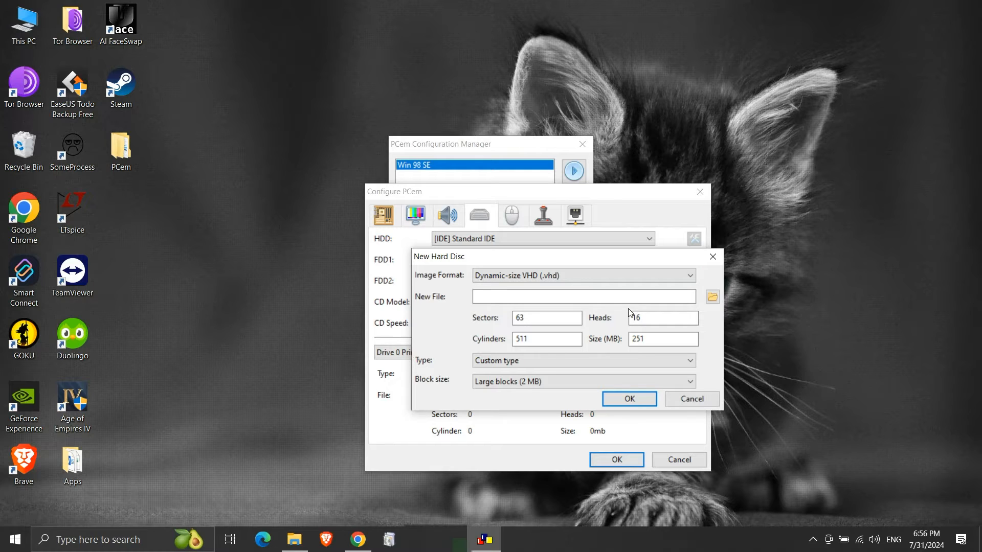
left_click(711, 298)
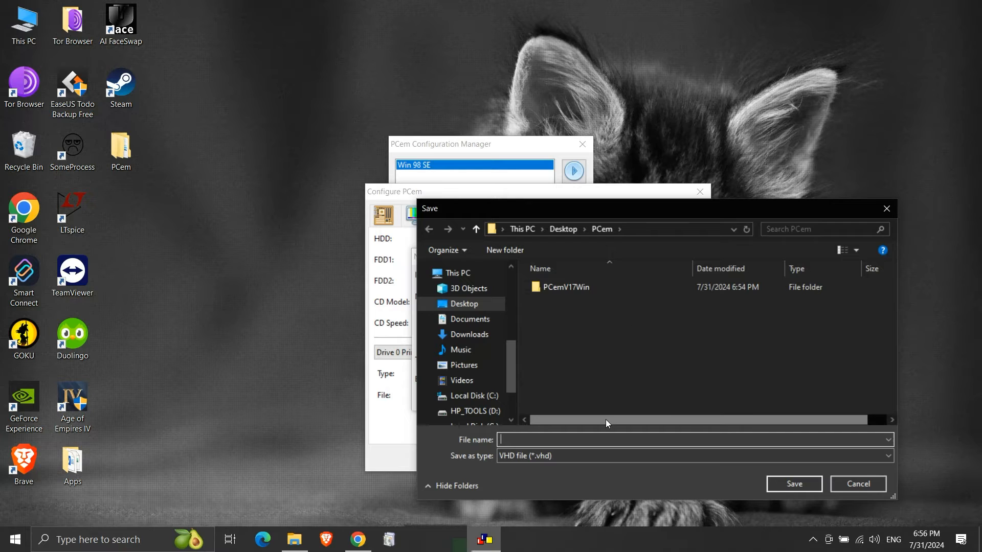
type("HDD")
left_click(787, 484)
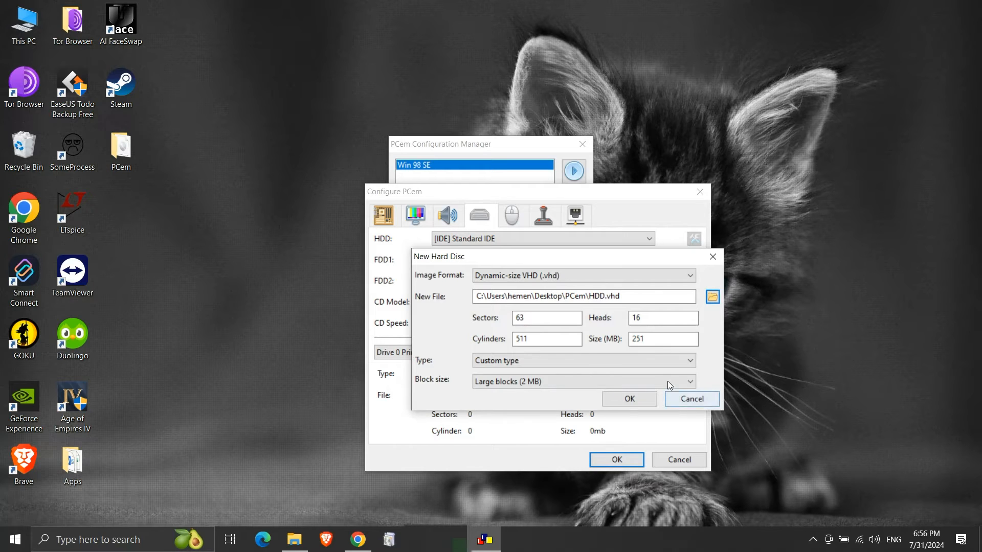
- Set the new hard disc's size to 10000 MB and create the drive
double_click(634, 340)
type("10000")
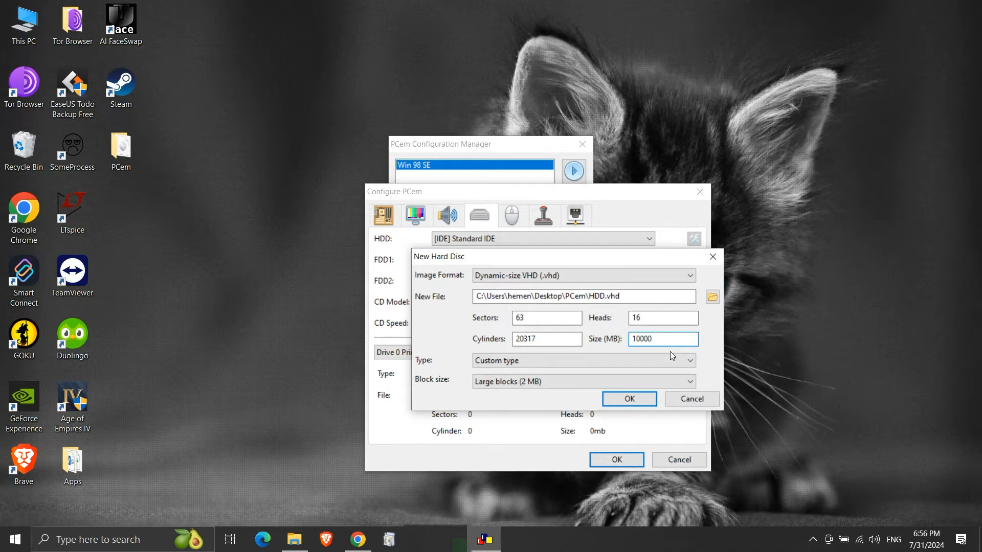
left_click(629, 399)
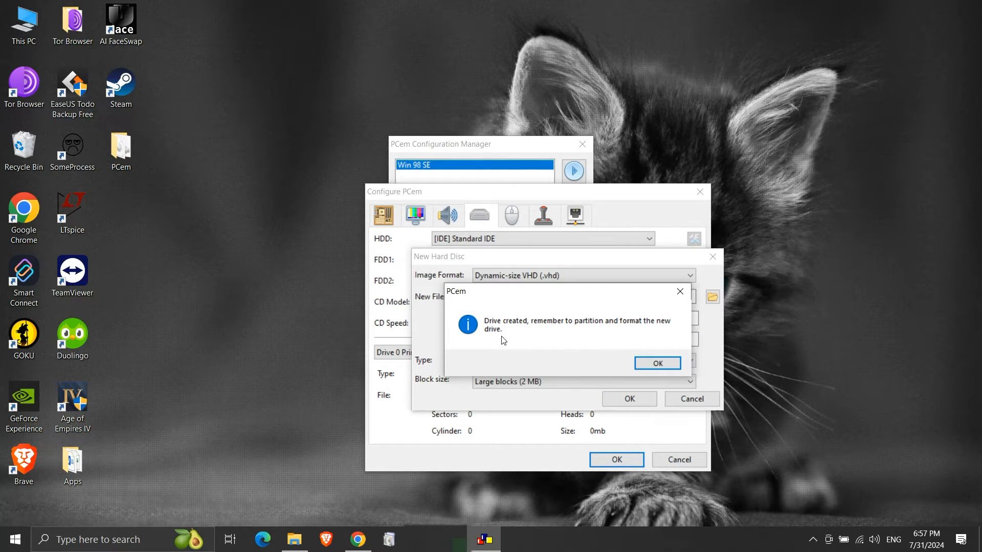
left_click(656, 364)
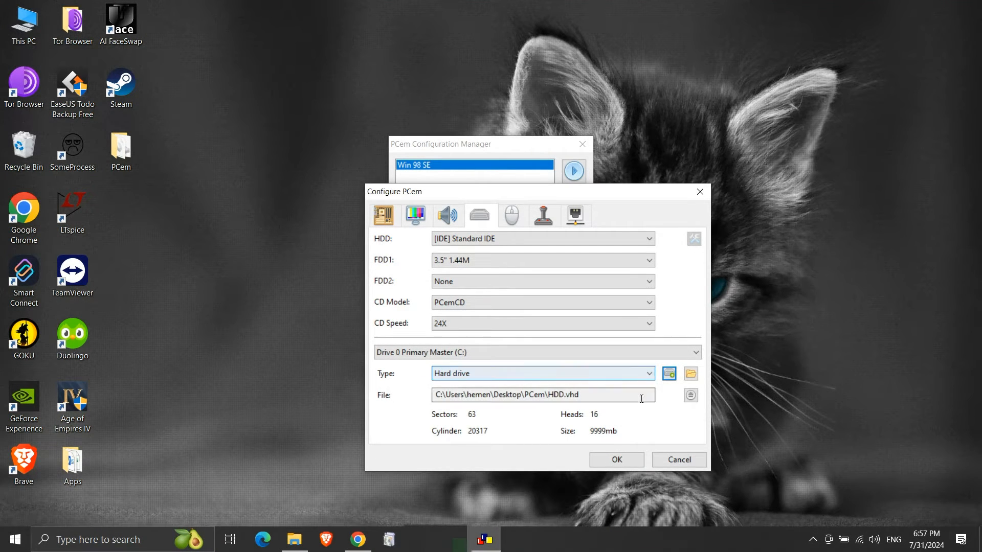
- Set the machine's mouse to Microsoft Intellimouse (PS/2)
left_click(512, 218)
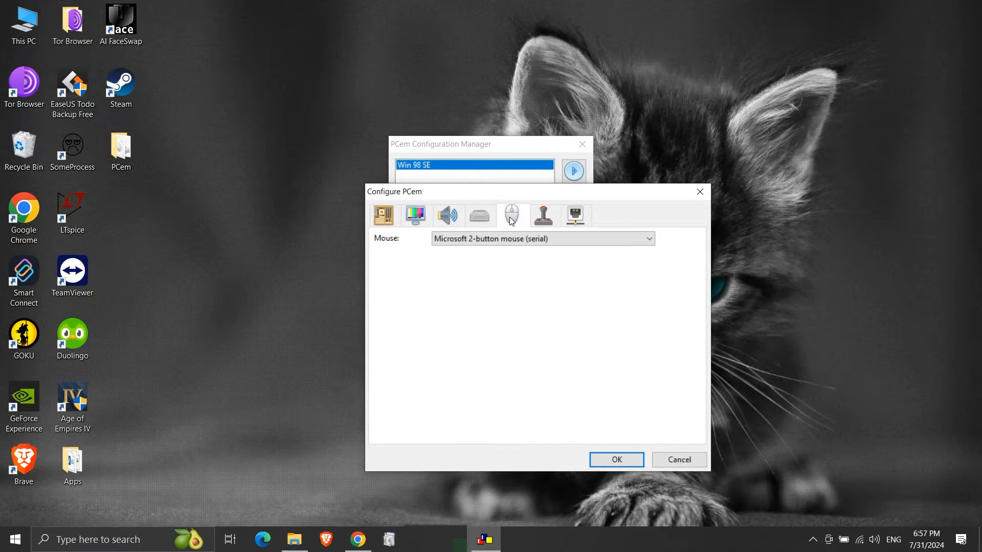
left_click(529, 241)
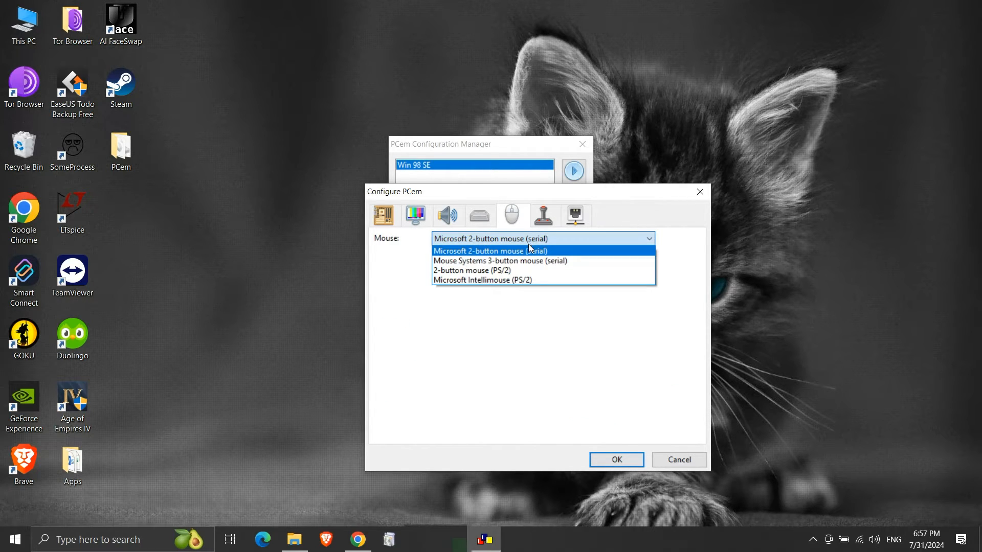
left_click(536, 279)
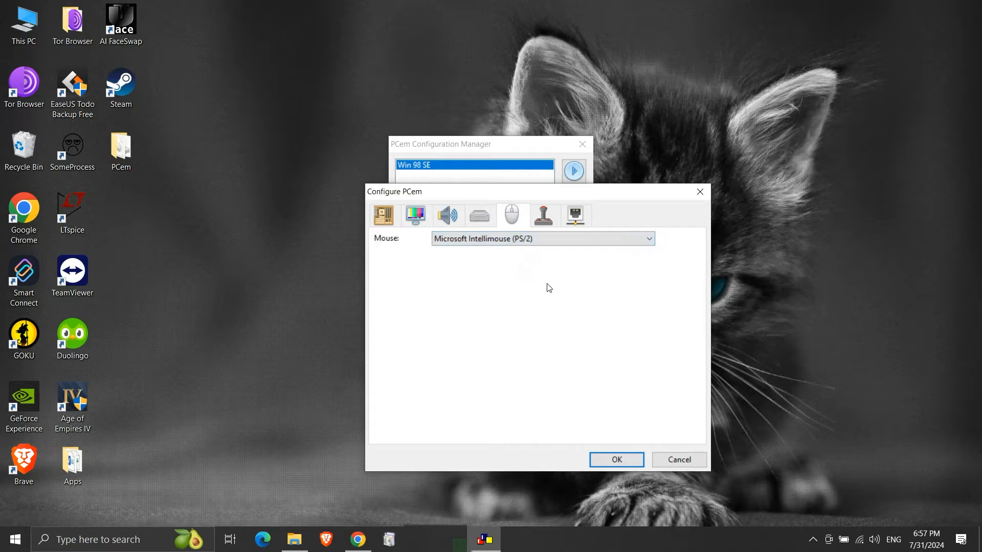
- Check the joystick and network card settings and save the machine configuration
left_click(545, 221)
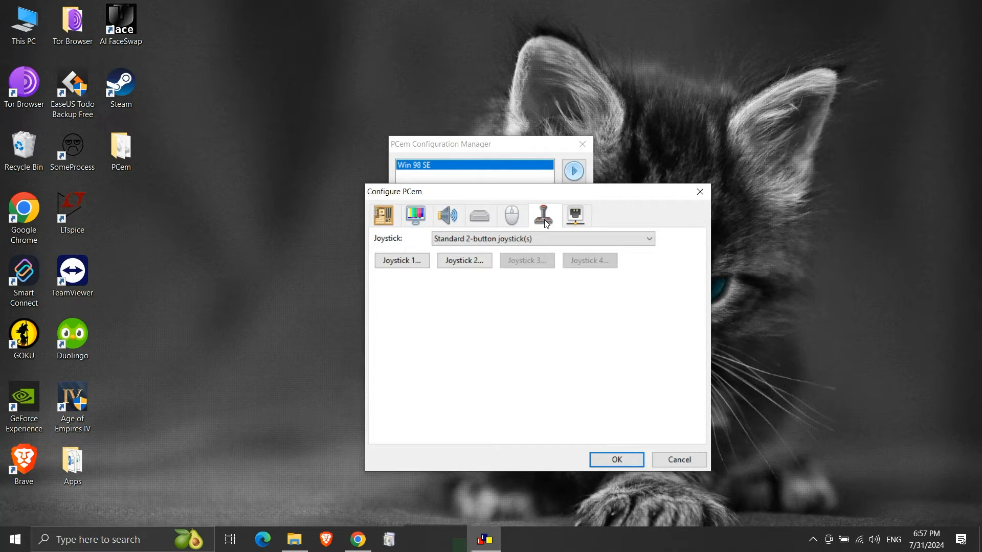
left_click(573, 224)
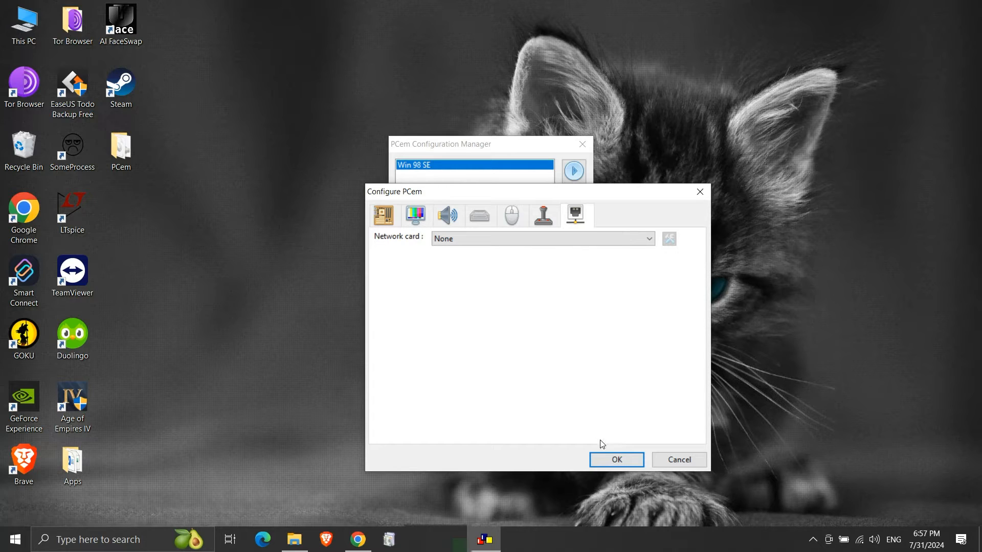
left_click(605, 460)
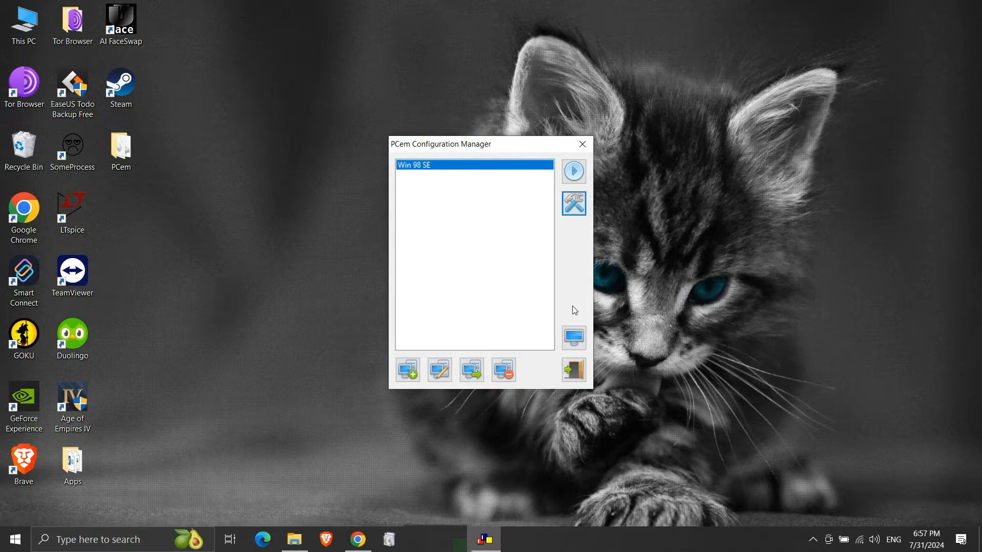
- Start the Win 98 SE machine and load Windows 98 Second Edition.iso into its CD-ROM drive
left_click(575, 174)
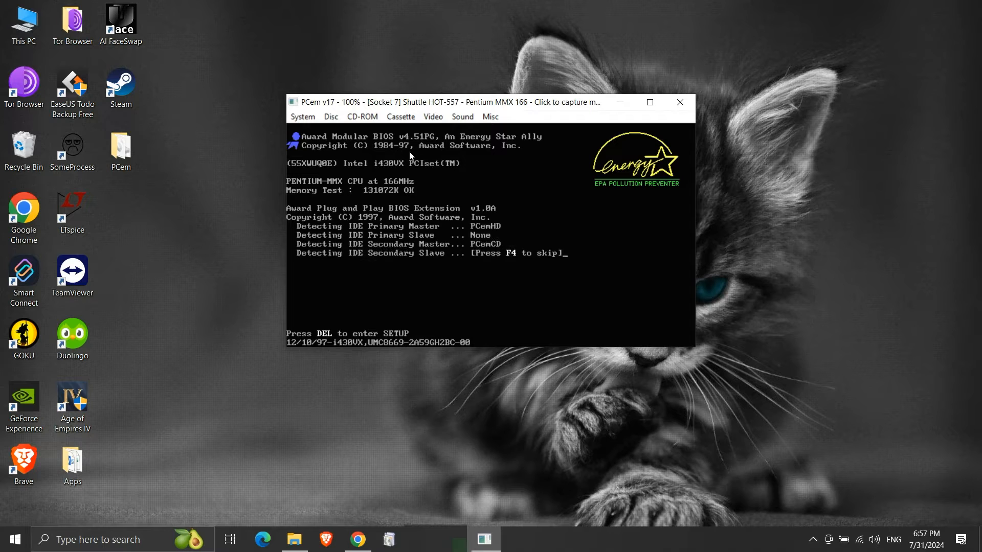
left_click(366, 119)
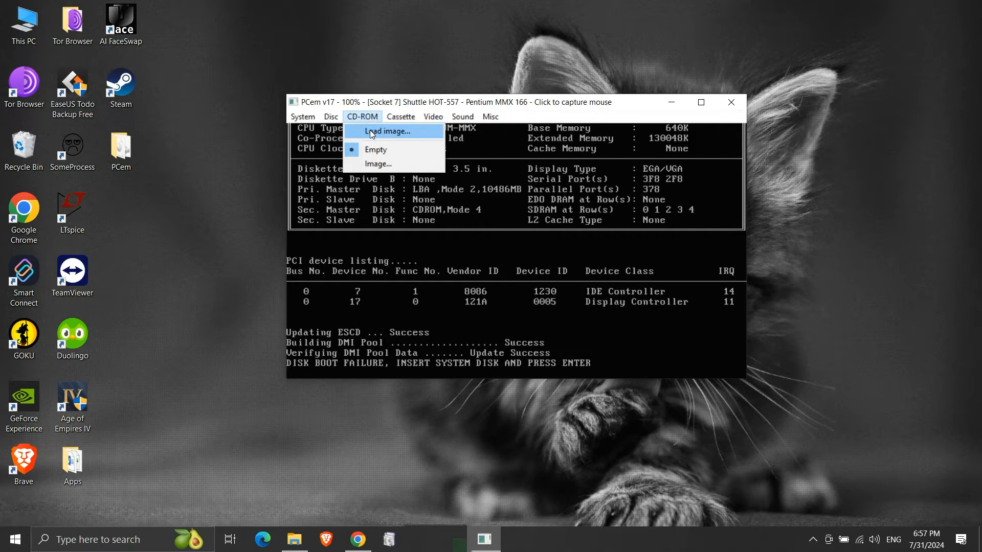
left_click(370, 131)
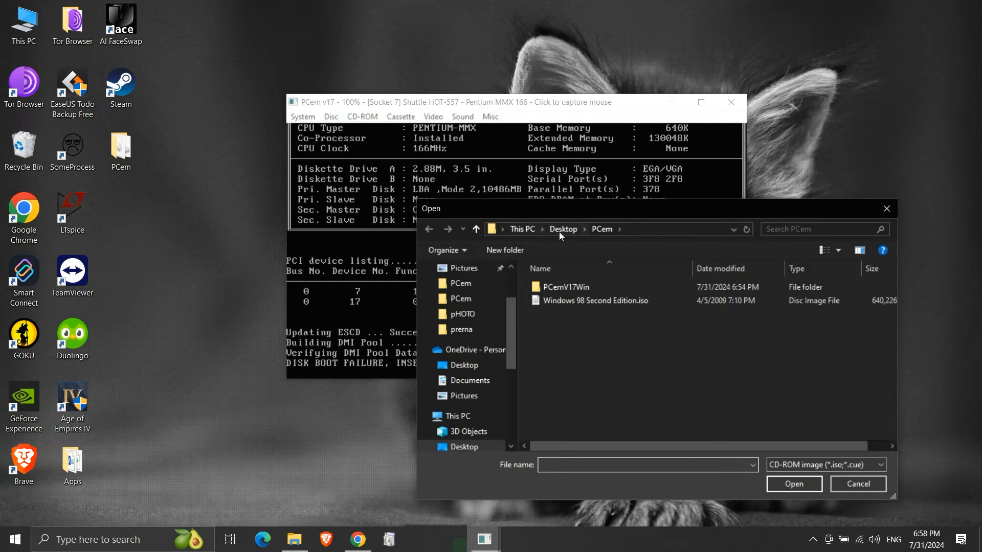
left_click(585, 299)
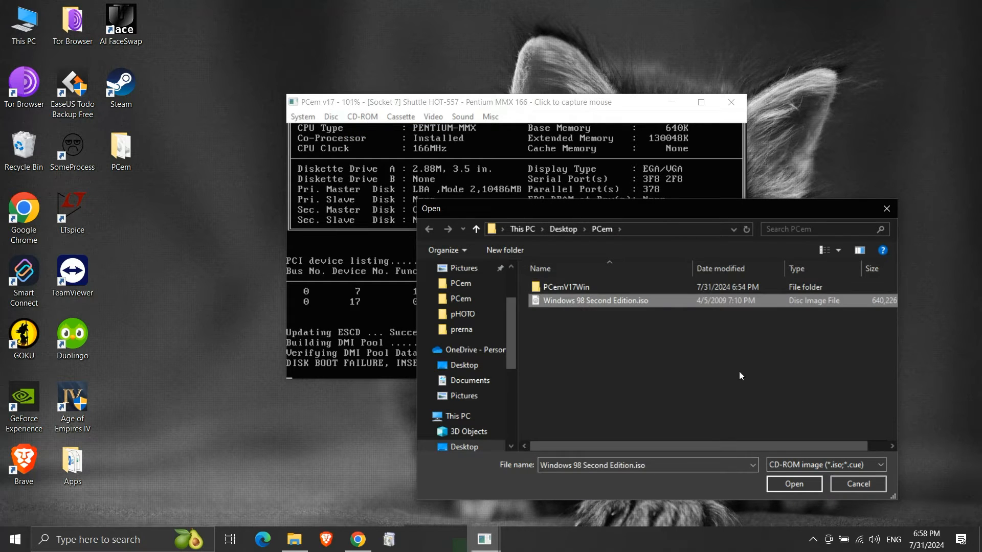
left_click(789, 487)
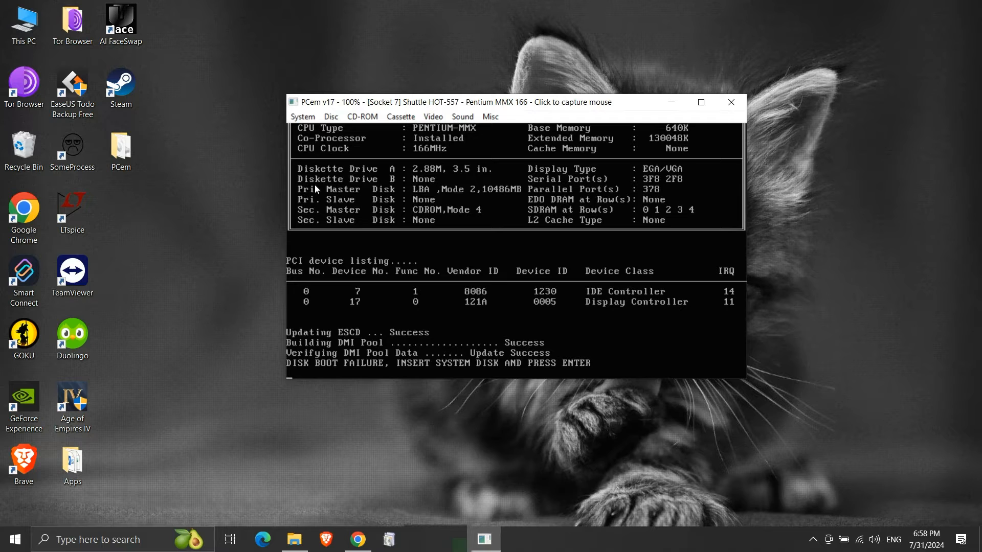
- Hard reset the virtual machine and enter its BIOS setup utility during startup
left_click(305, 120)
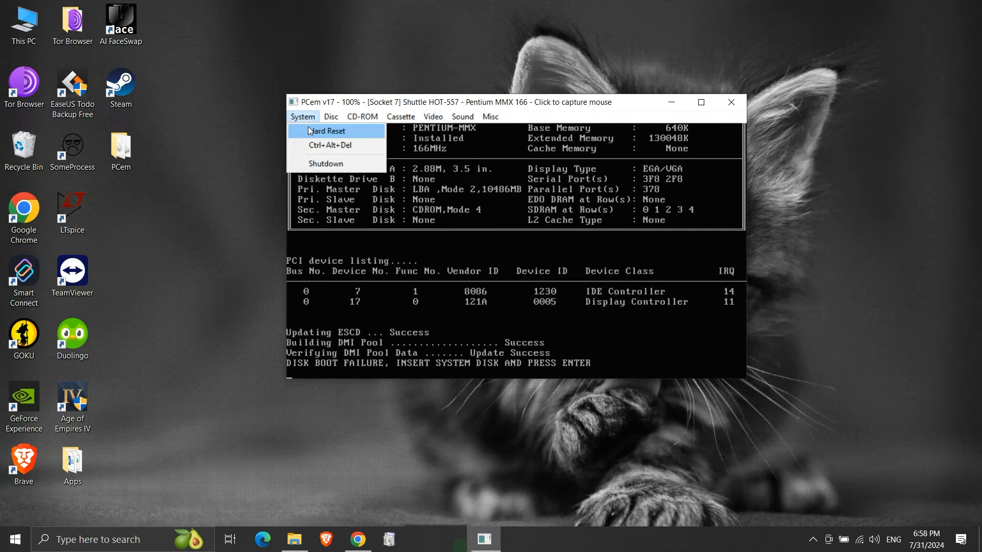
left_click(308, 129)
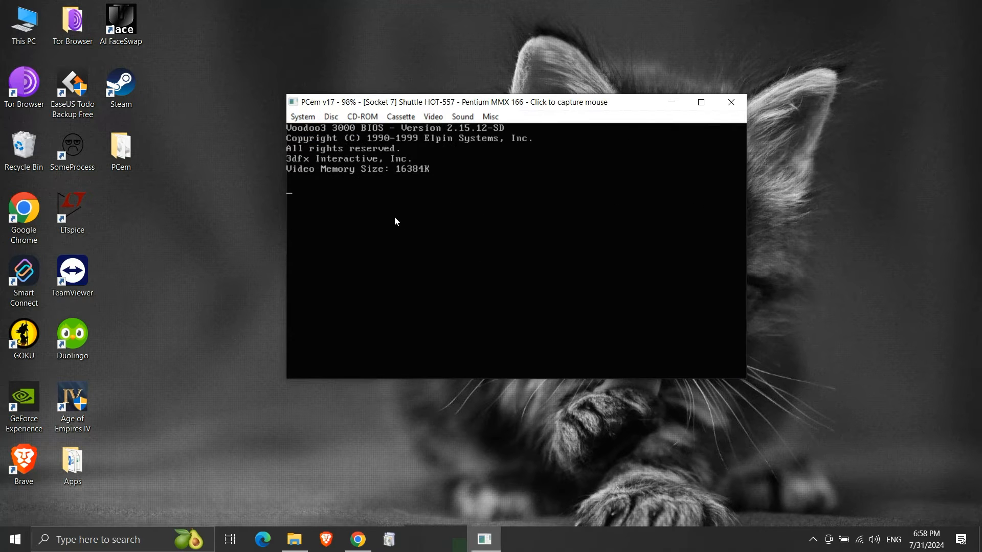
key("Delete")
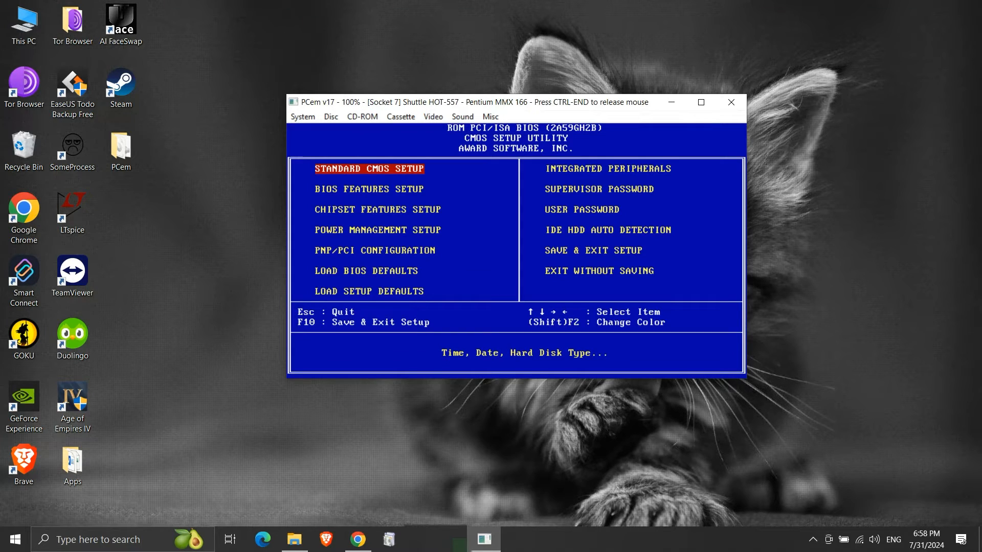
- Set the Boot Sequence in BIOS Features Setup to CDROM,C,A and return to the main setup screen
key("Down")
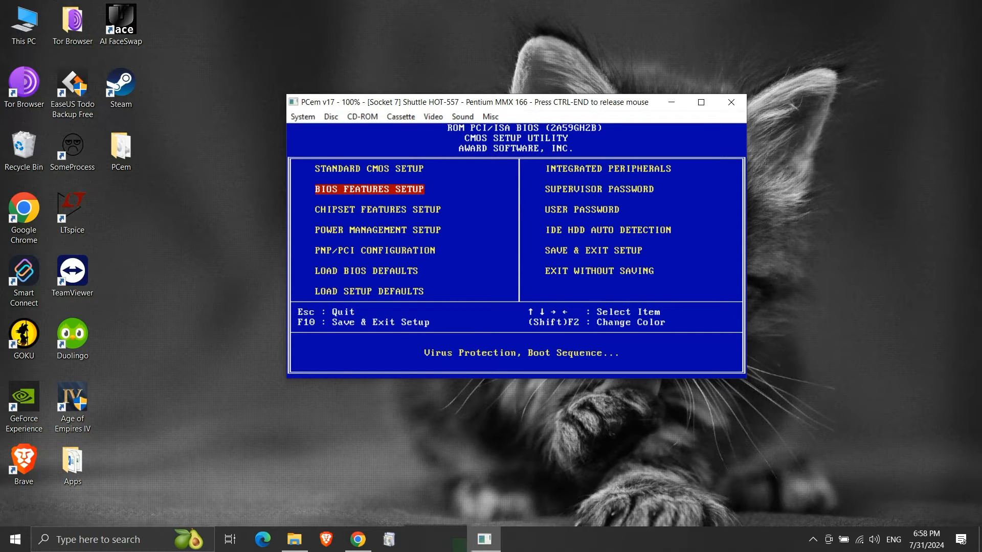
key("Return")
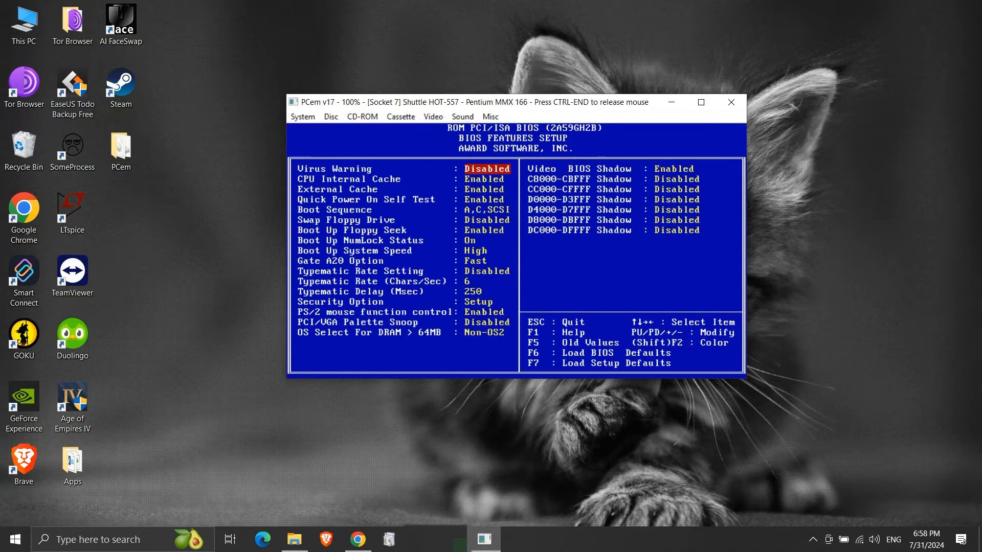
key("Down")
key("Down")
key("Down")
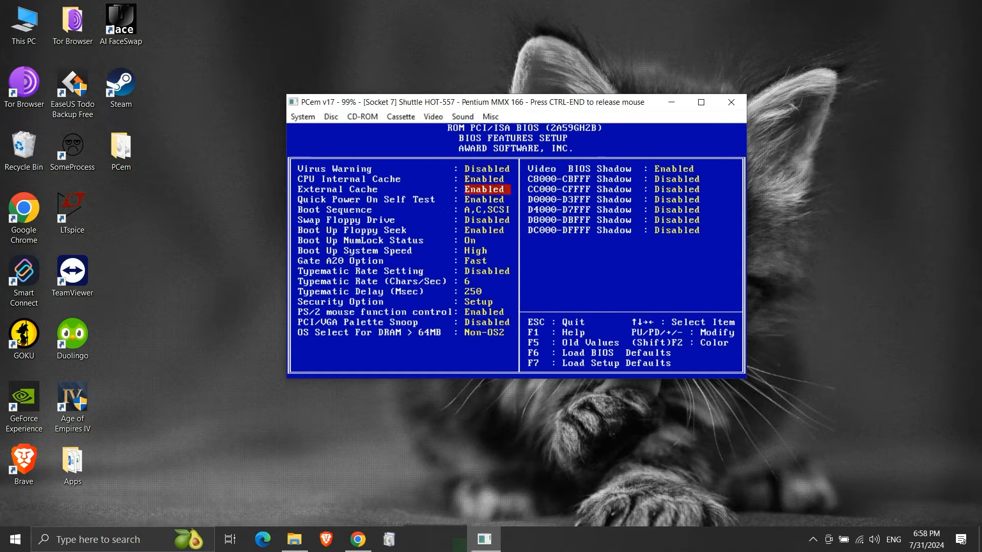
key("Down")
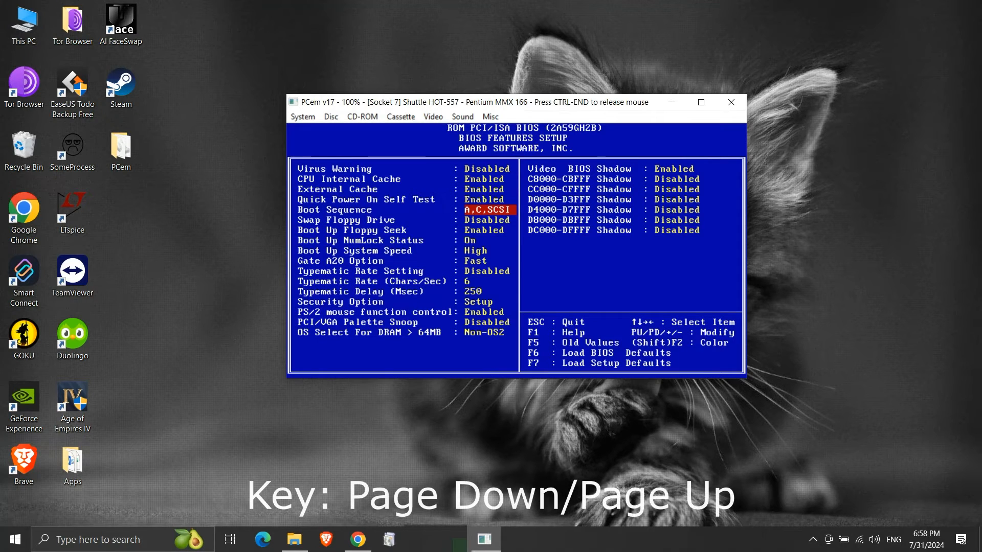
key("Page_Down")
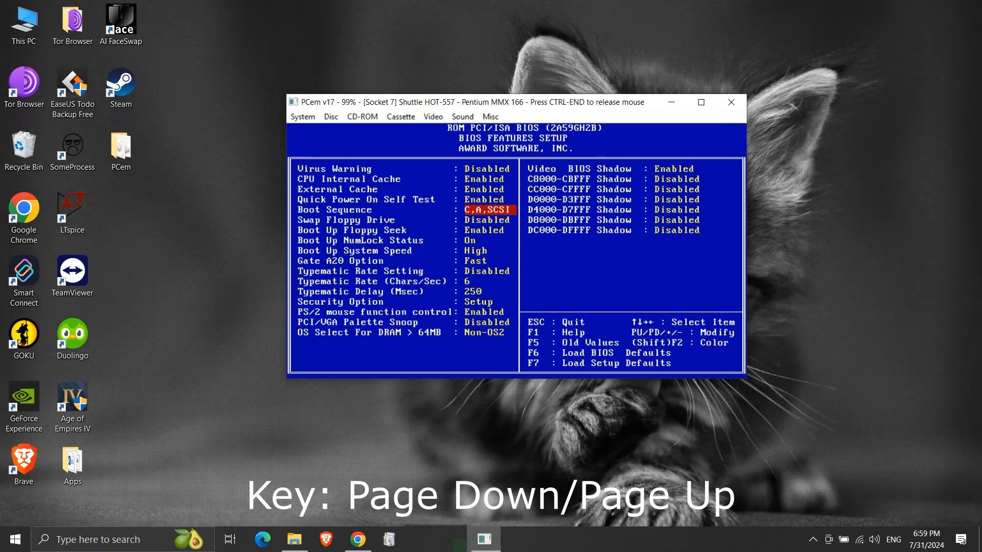
key("Page_Down")
key("Page_Down")
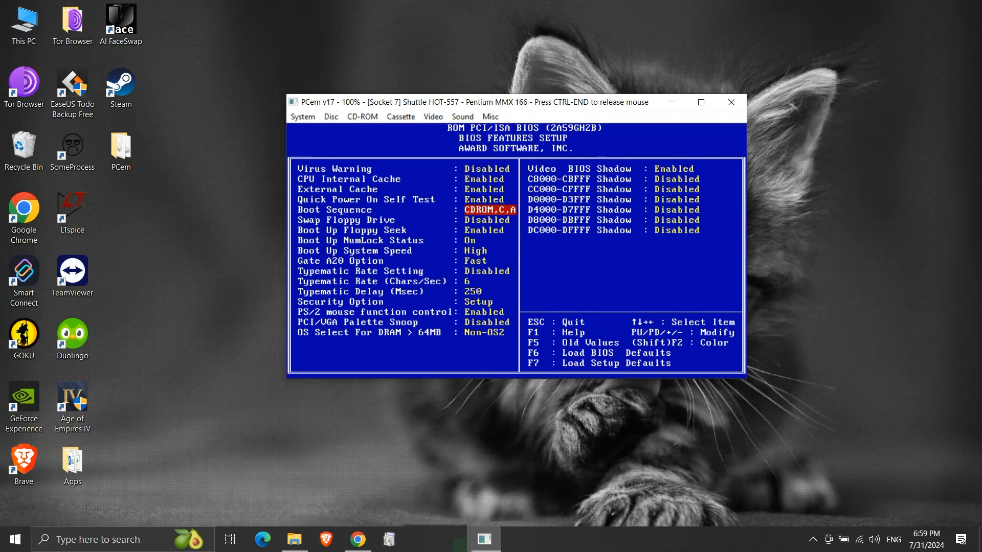
key("Escape")
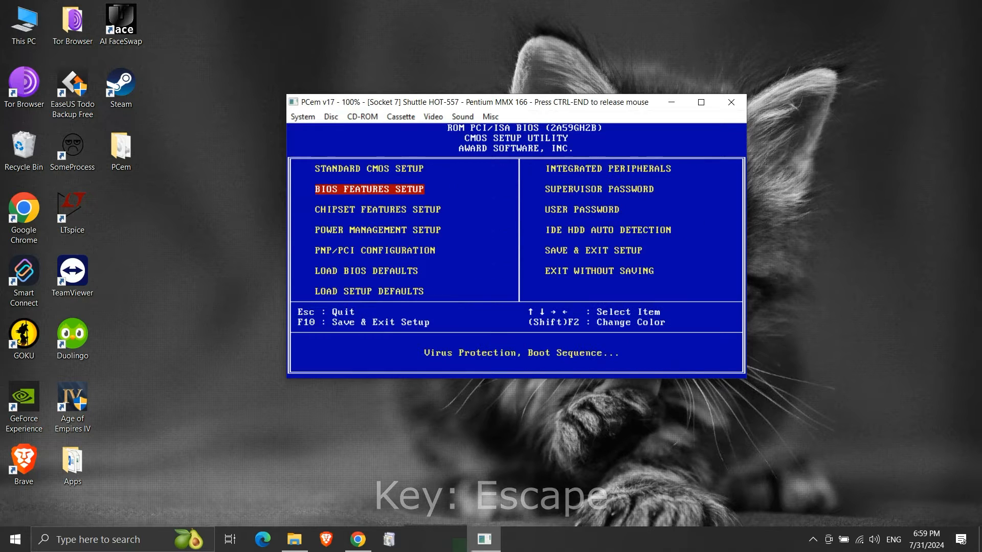
- Save the BIOS settings to CMOS and exit the setup utility
key("F10")
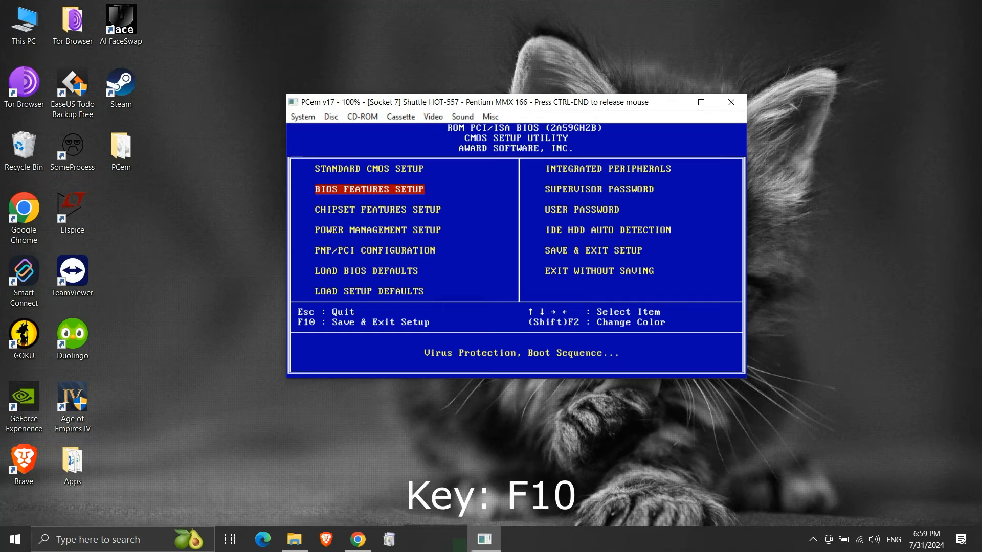
key("Right")
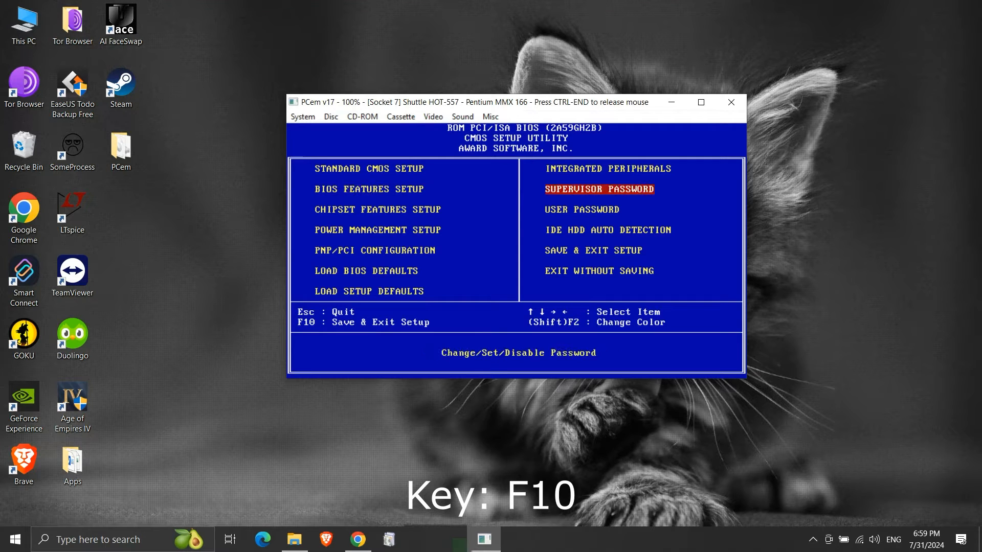
key("Down")
key("Down")
key("Down")
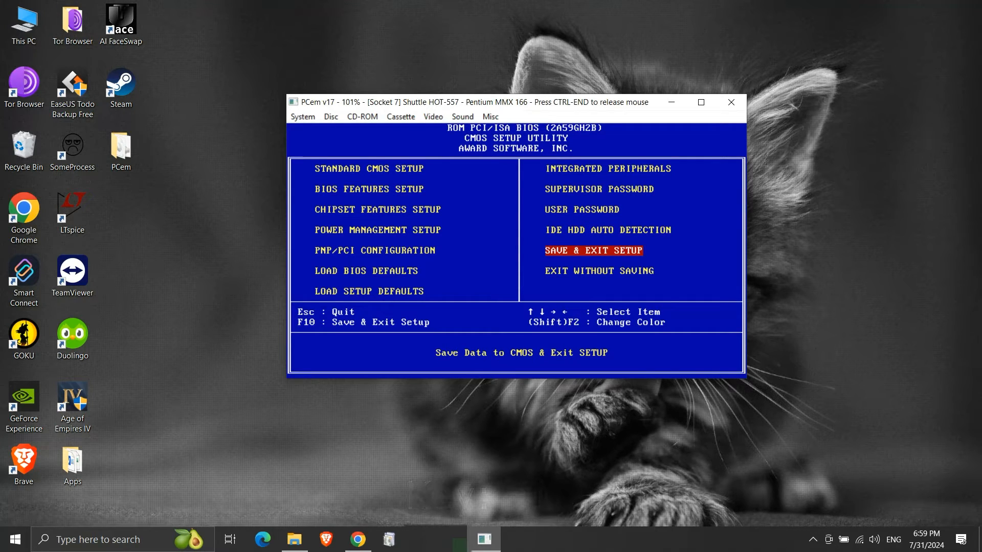
key("Return")
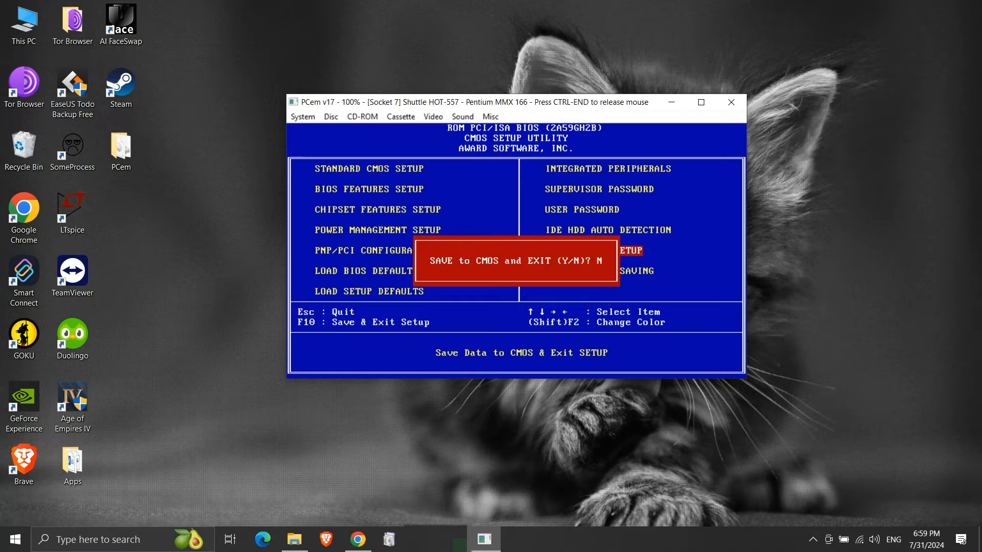
key("y")
key("Return")
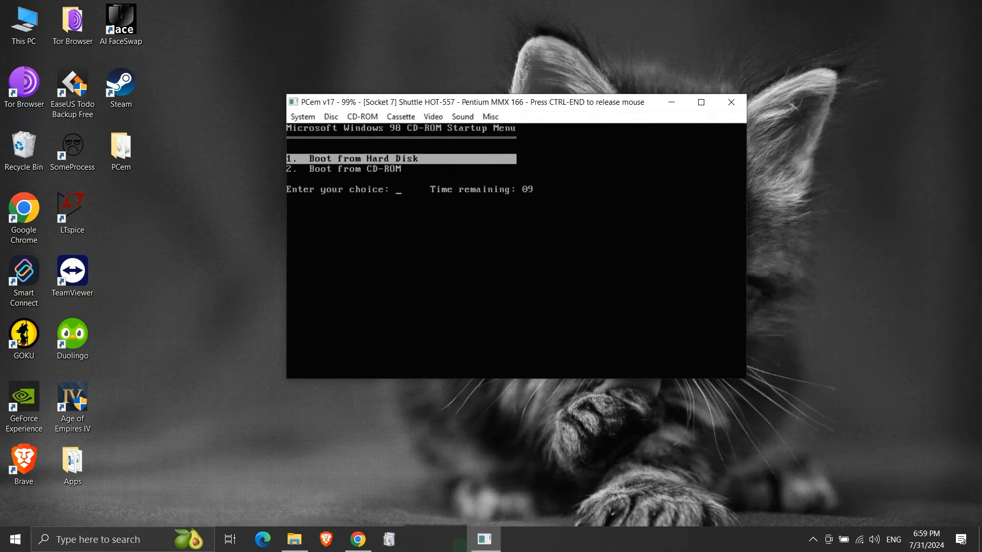
- Boot the virtual machine from the CD-ROM and start Windows 98 Setup from CD-ROM
key("Down")
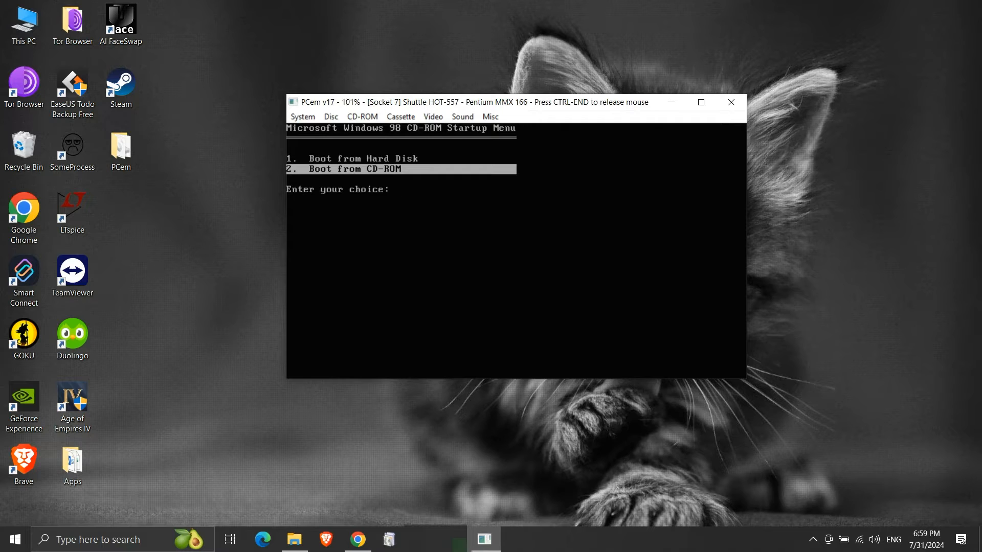
key("Return")
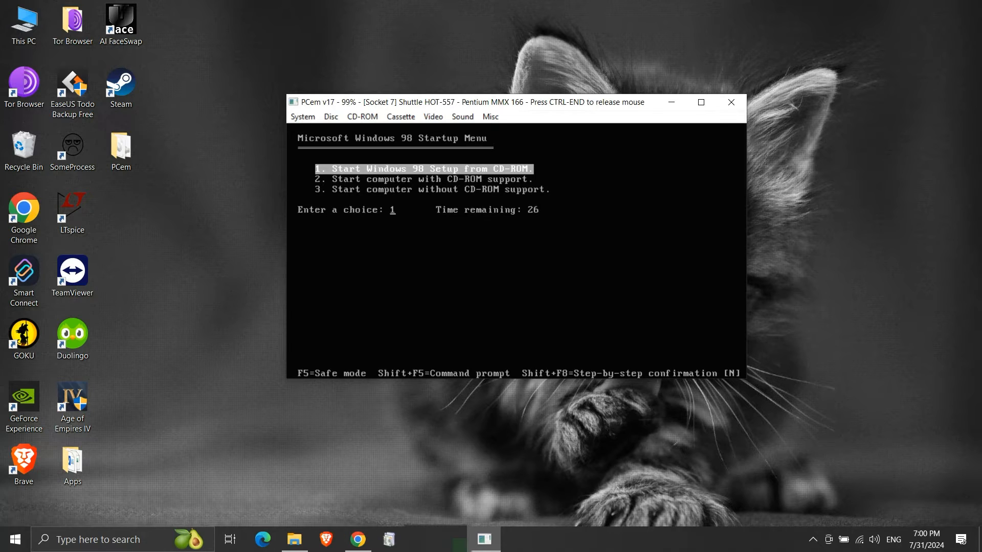
key("Return")
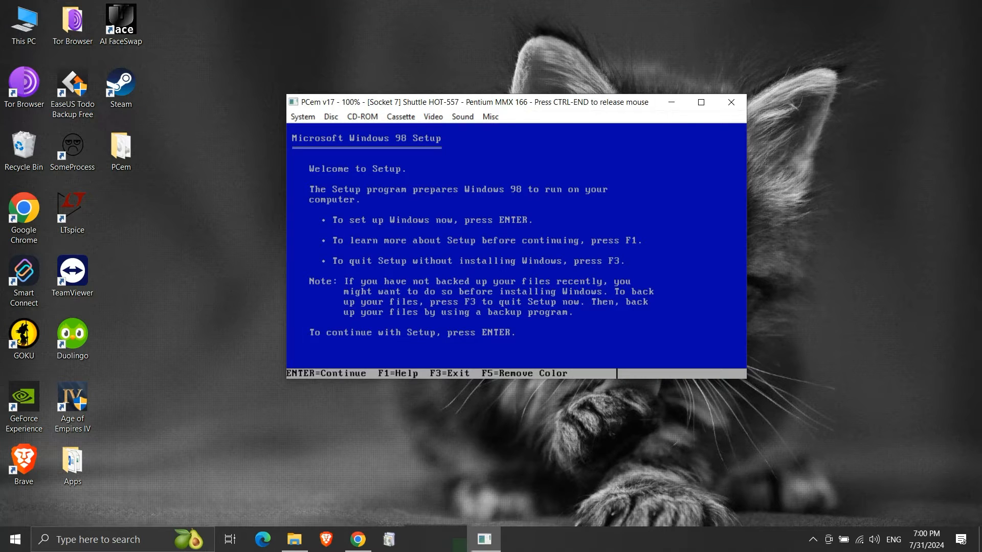
- Have Windows 98 Setup configure the unallocated disk space with large disk support enabled, and restart the virtual machine
key("Return")
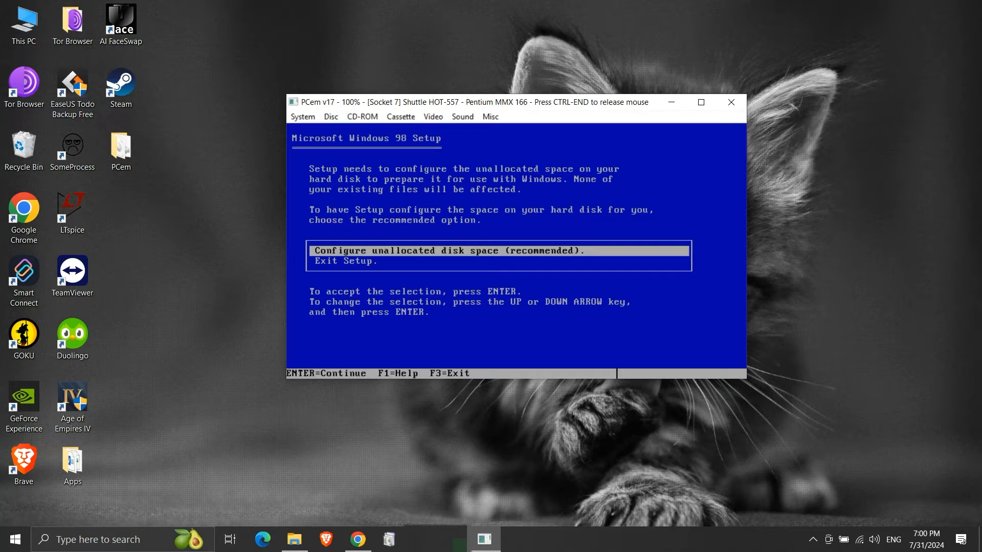
key("Return")
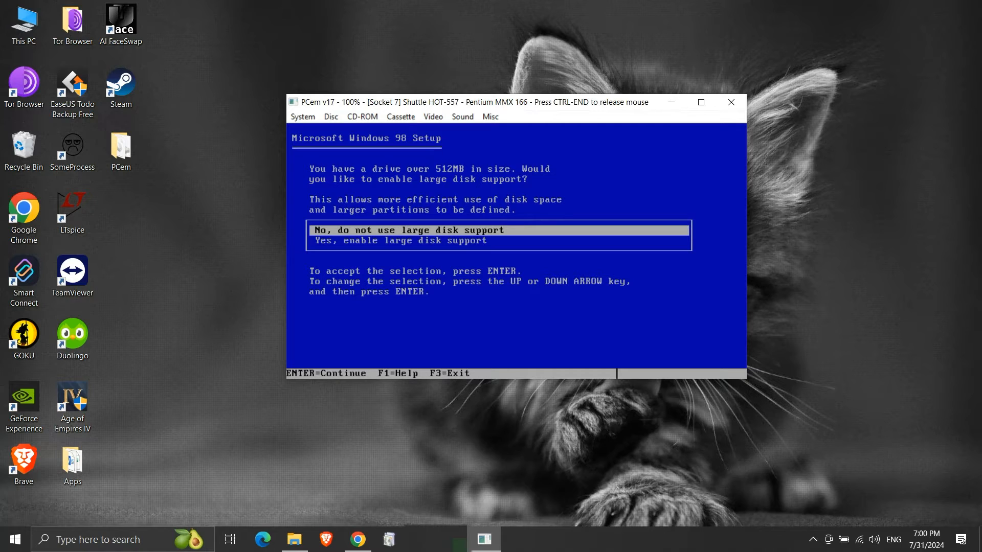
key("Down")
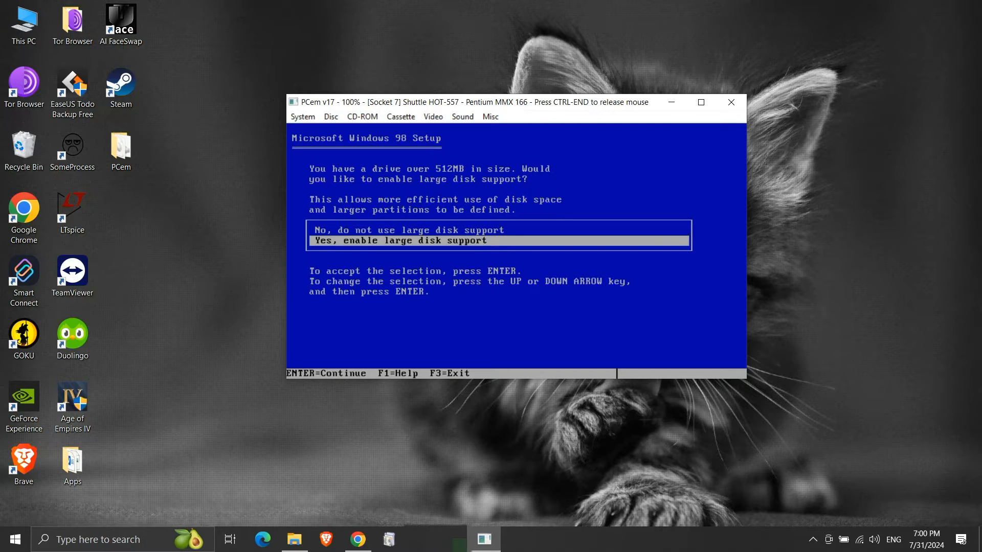
key("Return")
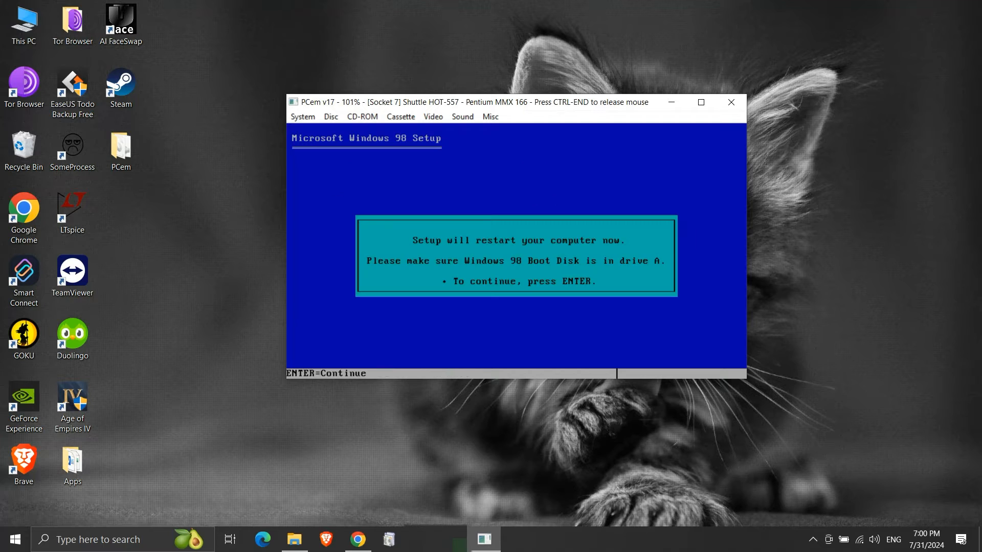
key("Return")
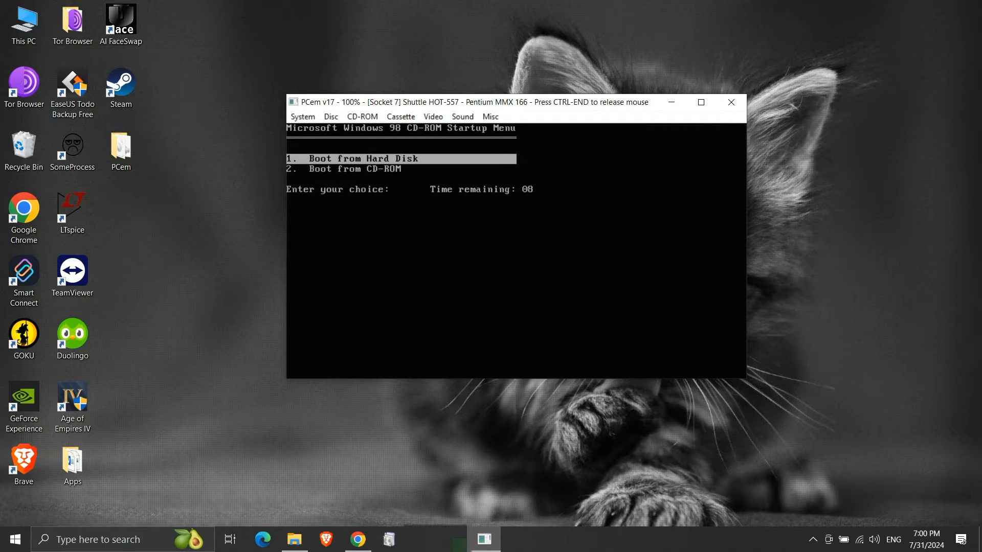
- Boot from the CD-ROM again after the restart and relaunch Windows 98 Setup to format the hard disk
key("Down")
key("Return")
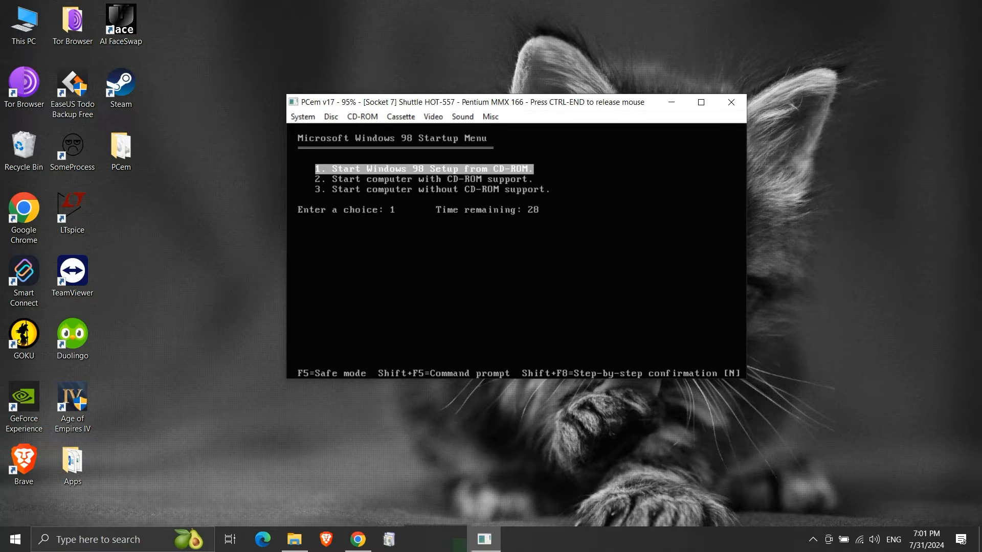
key("Return")
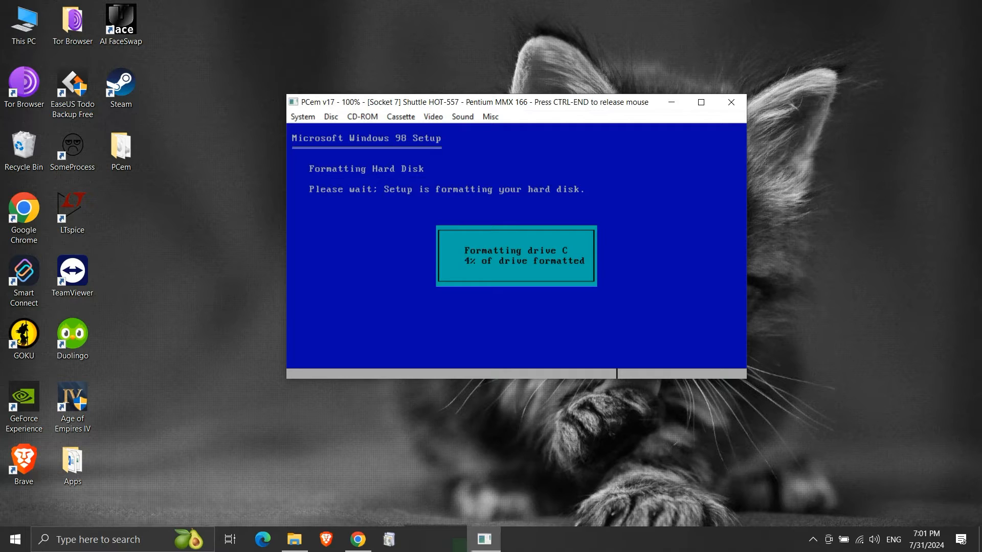
- Practise capturing the mouse in the virtual machine and leave it released to the host desktop
key("ctrl+End")
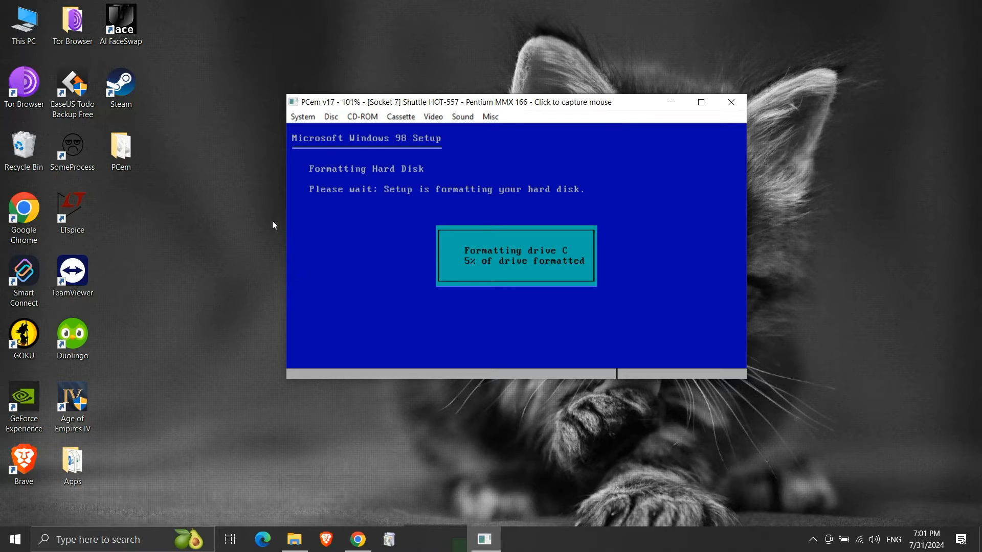
left_click(388, 217)
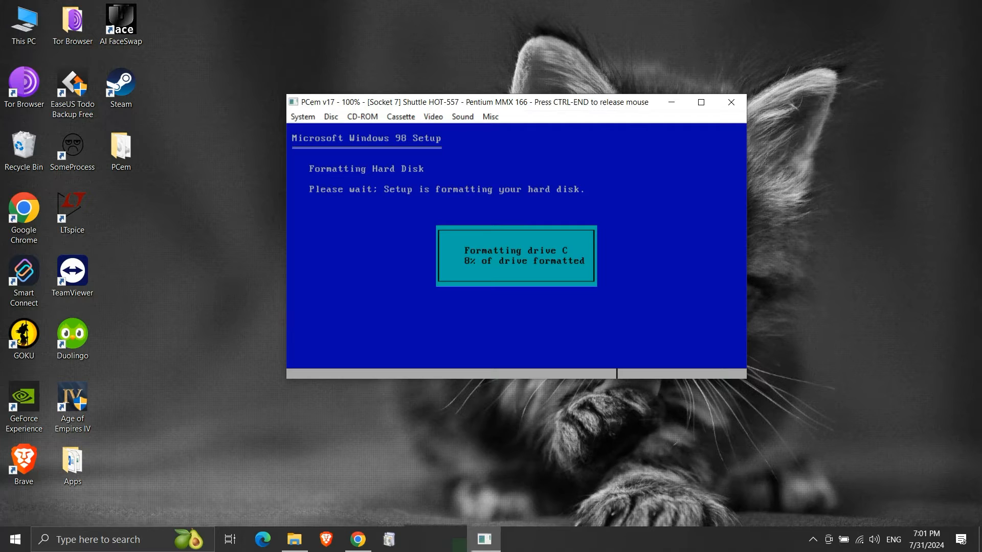
key("ctrl+End")
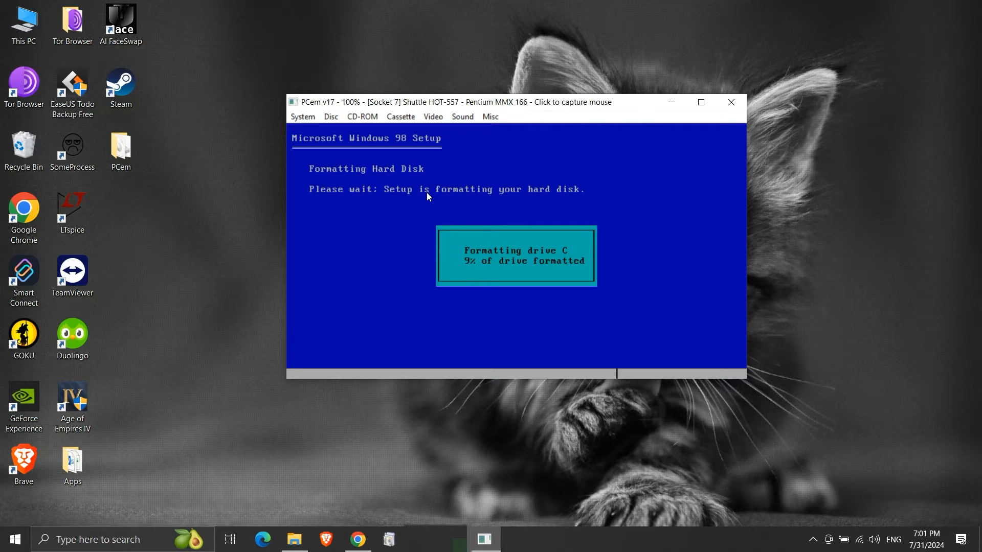
- Try the Custom video resolution for the emulator window
left_click(433, 118)
mouse_move(454, 137)
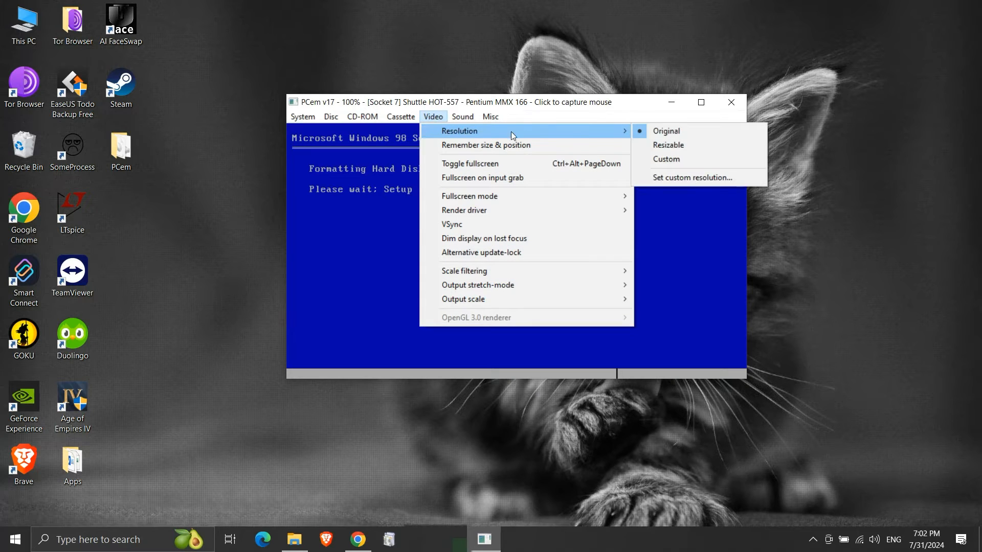
left_click(668, 160)
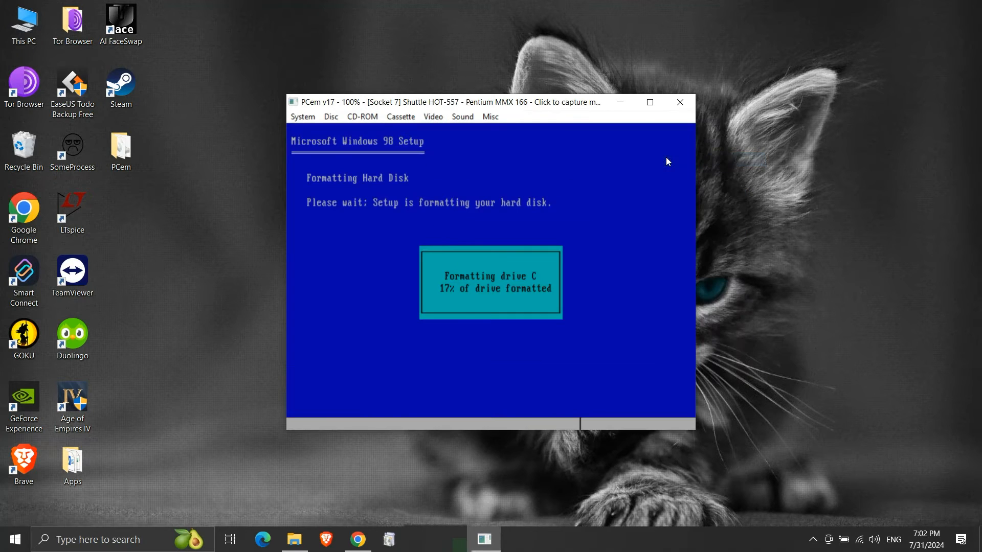
left_click(689, 427)
key("ctrl+End")
- Set the video resolution to Resizable and enlarge the emulator window slightly
left_click(435, 118)
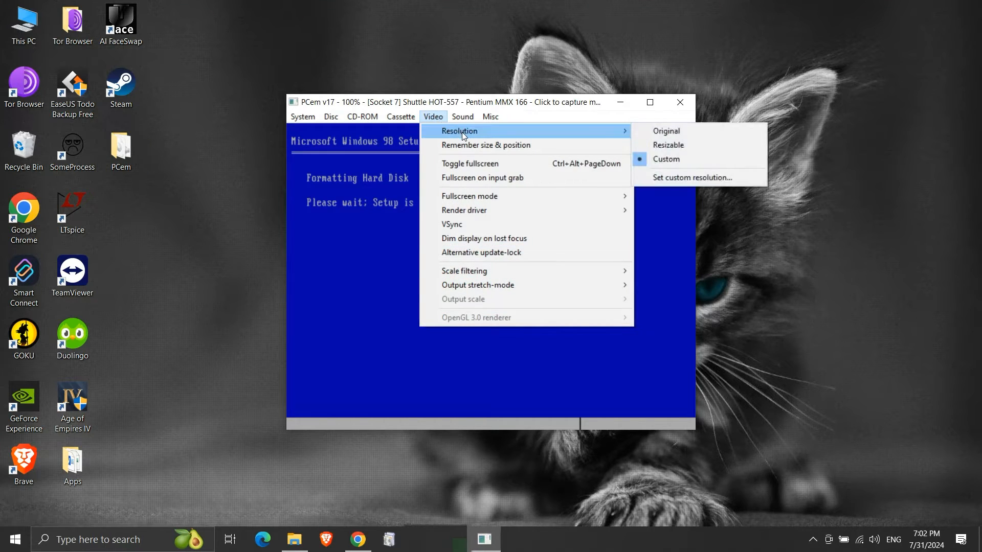
mouse_move(616, 136)
left_click(655, 140)
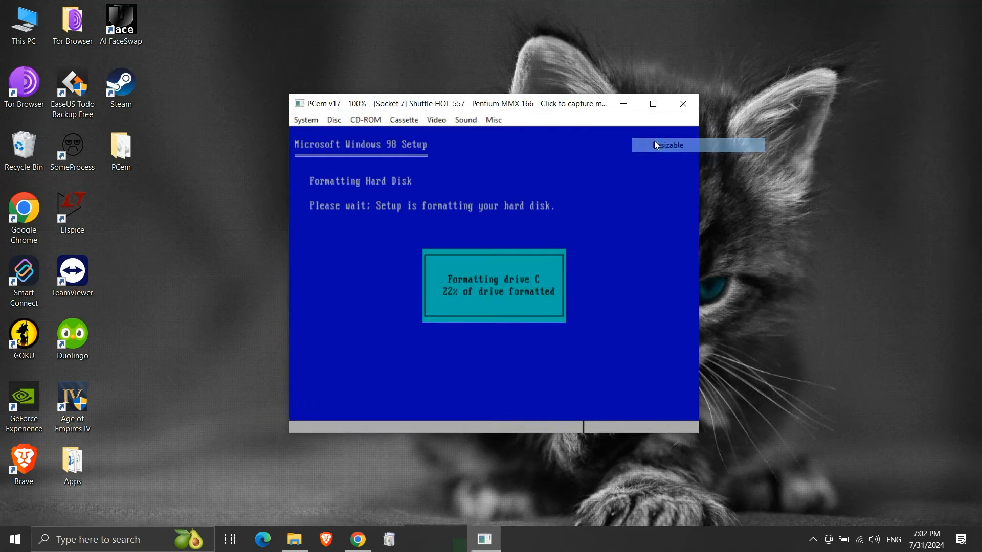
left_click_drag(697, 432, 747, 448)
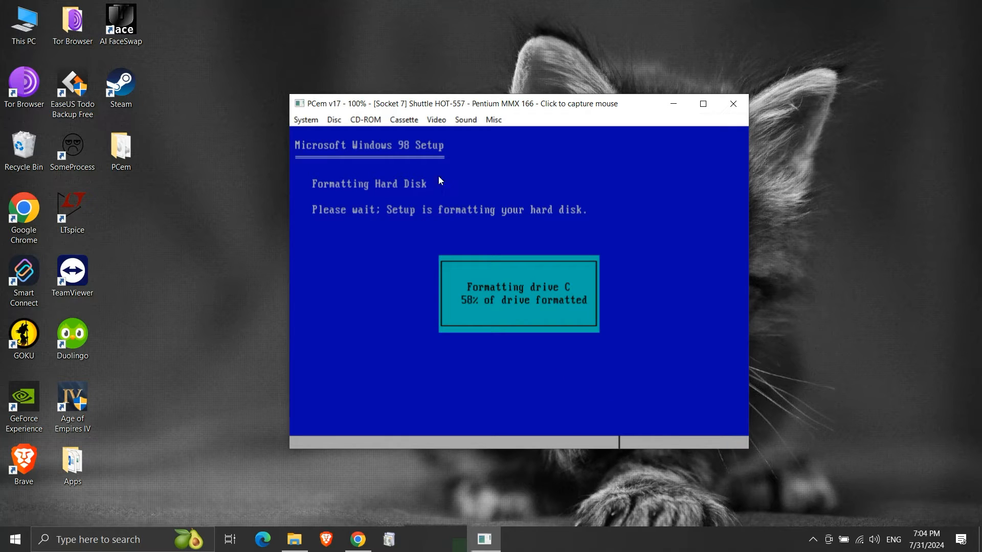
- Try the fullscreen display and the Square pixels output stretch mode
left_click(436, 120)
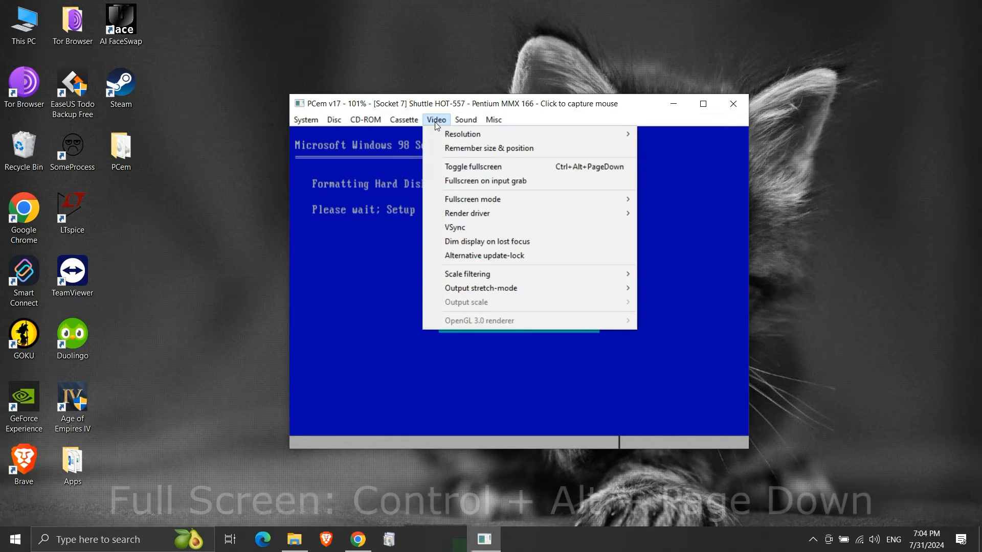
left_click(467, 166)
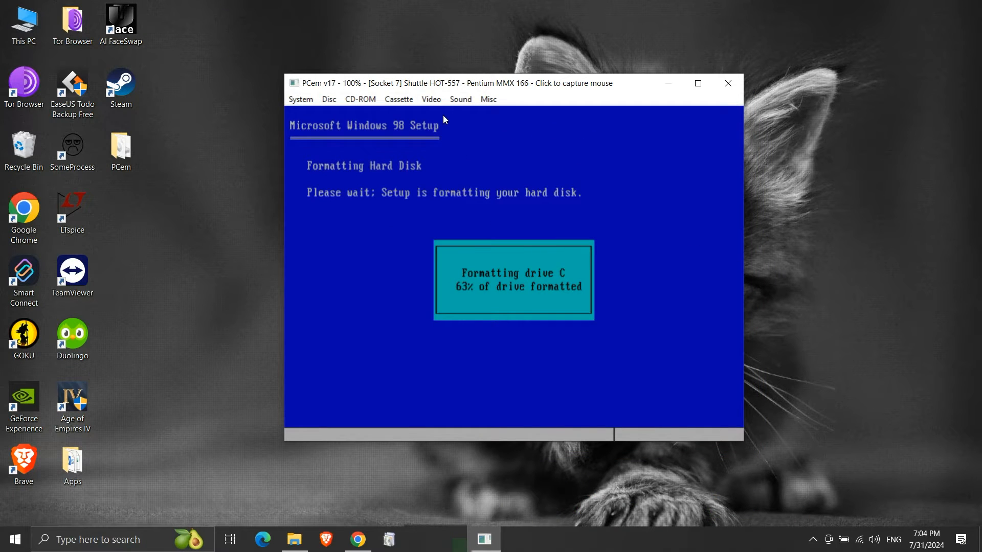
left_click(436, 101)
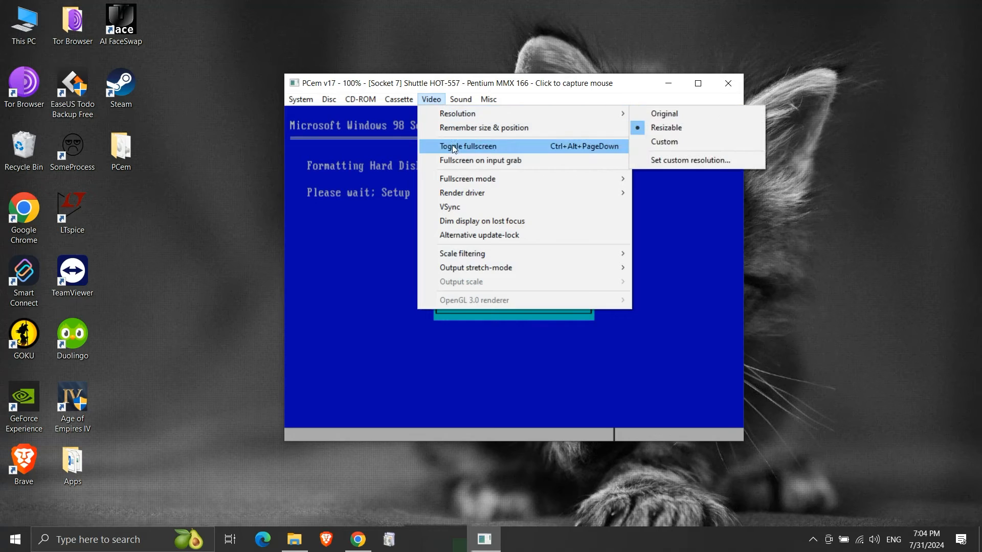
mouse_move(512, 270)
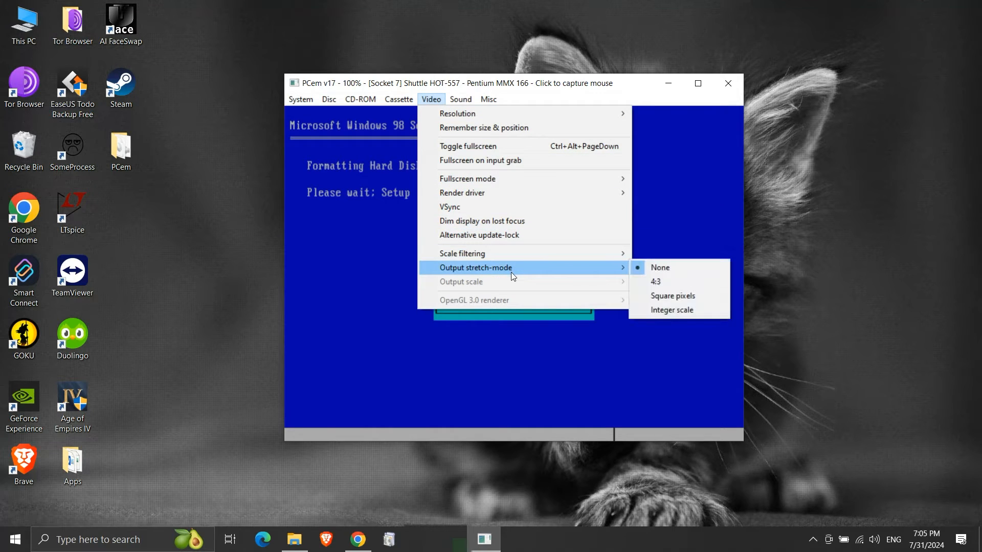
left_click(663, 297)
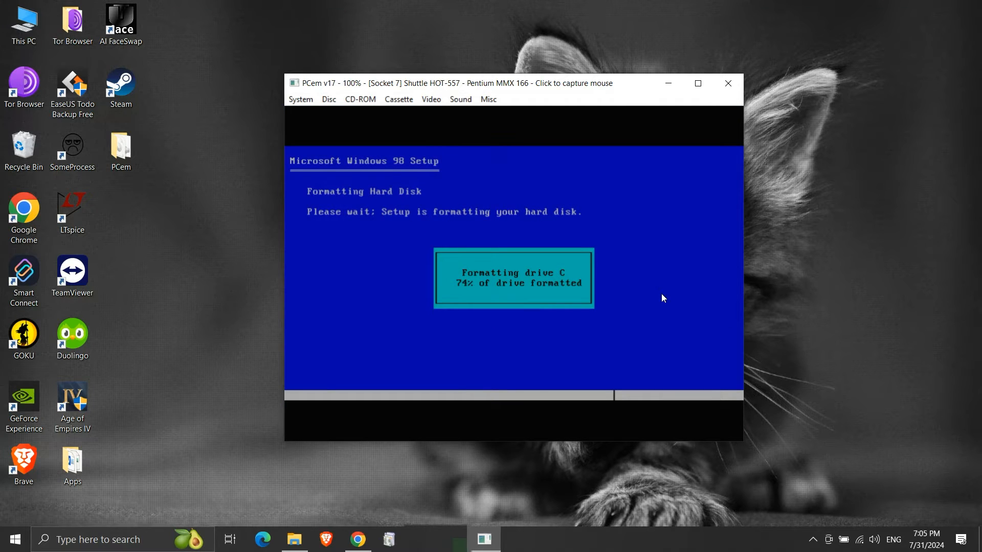
- Set the video output stretch mode to 4:3
left_click(426, 79)
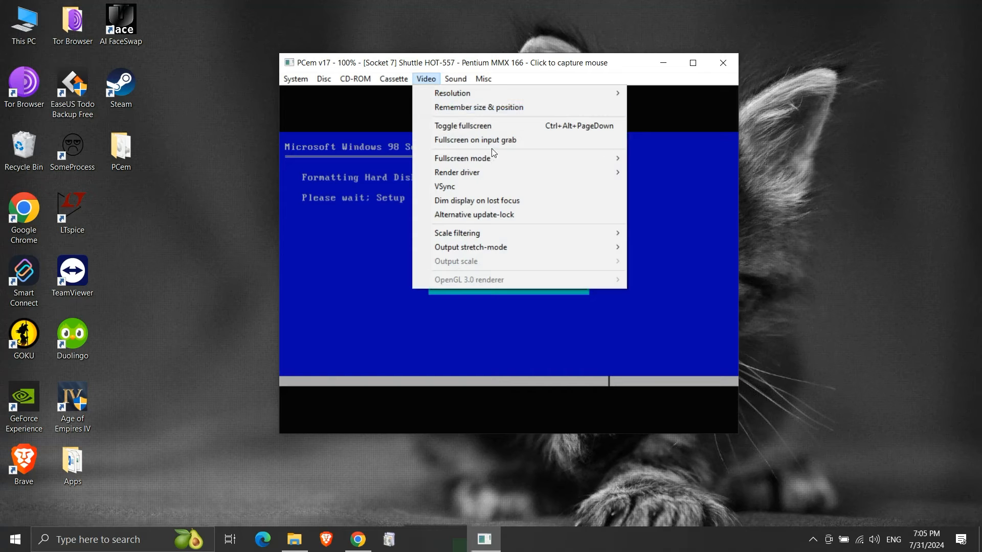
mouse_move(541, 248)
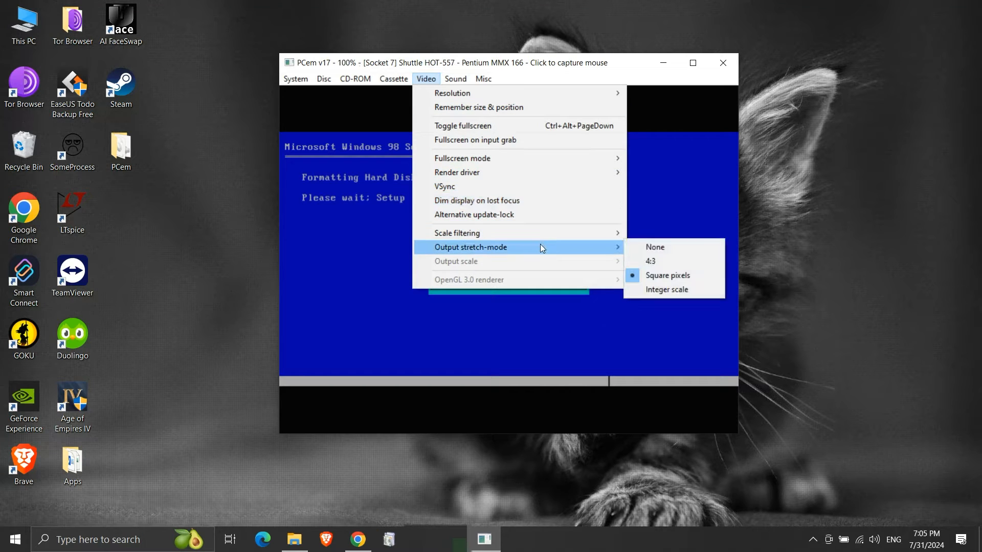
left_click(654, 261)
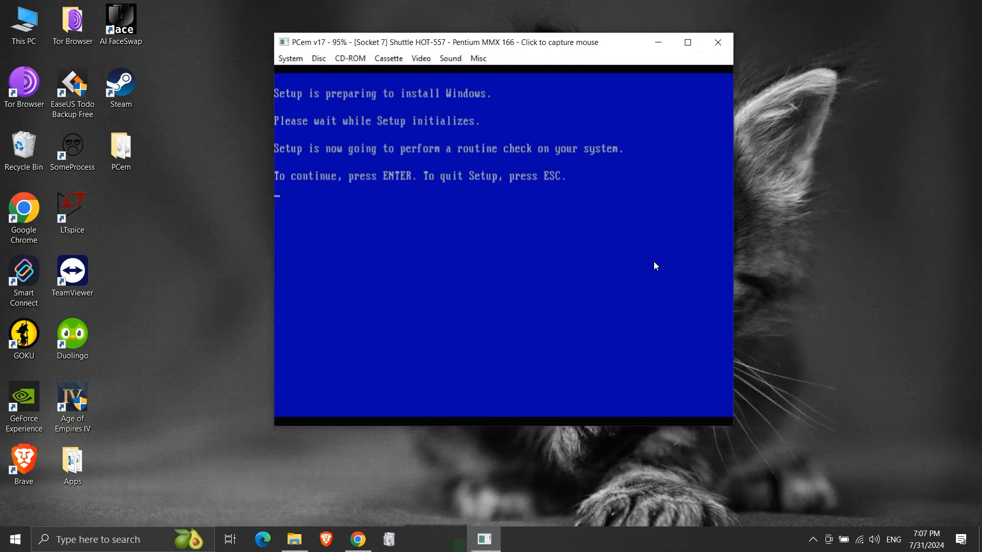
- Run the routine system check and begin Windows 98 Setup, accepting the C:\WINDOWS directory and the Typical setup option
key("Return")
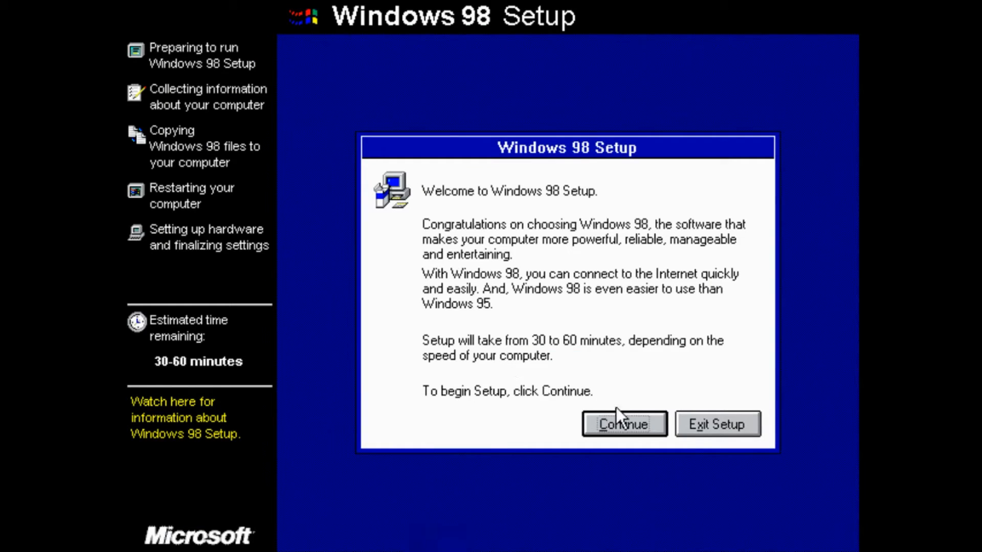
left_click(634, 424)
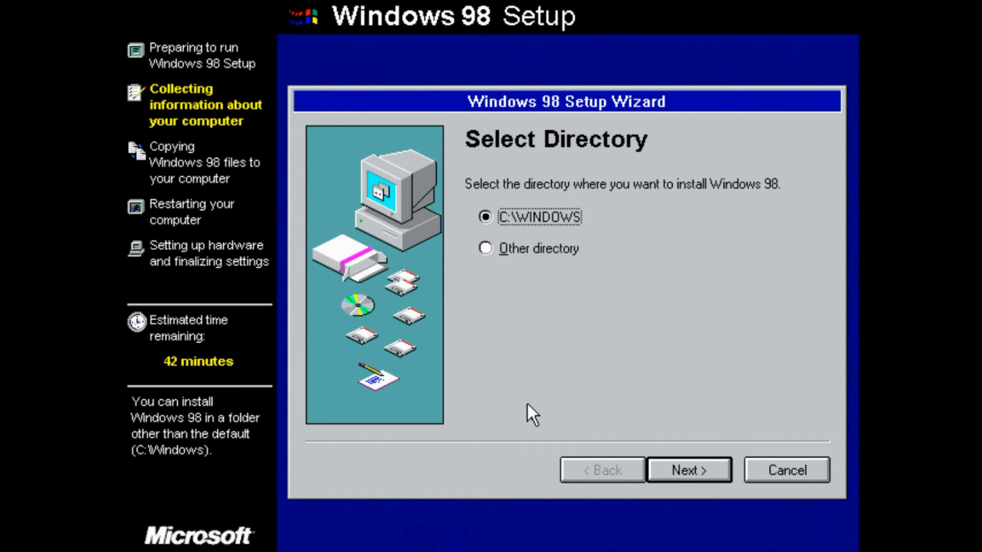
left_click(691, 476)
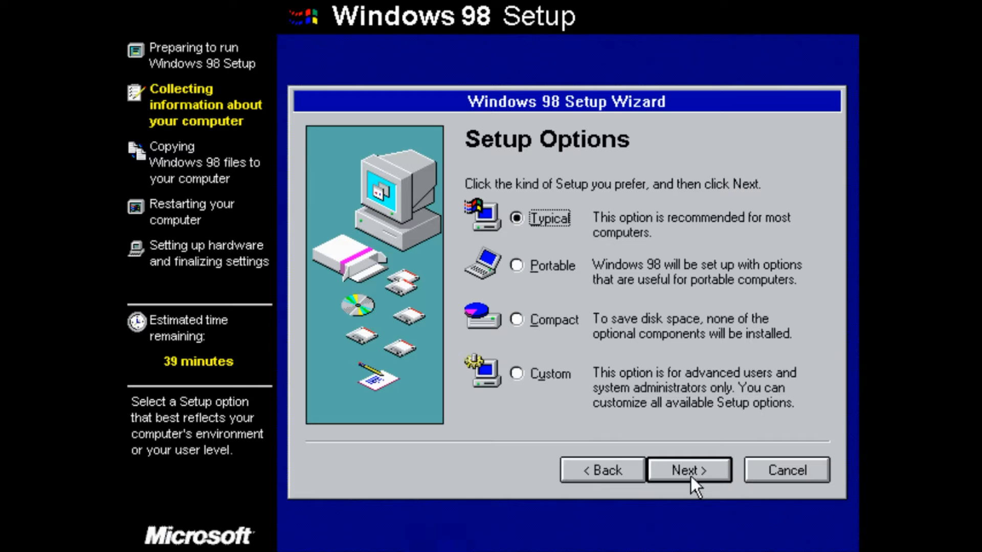
left_click(691, 476)
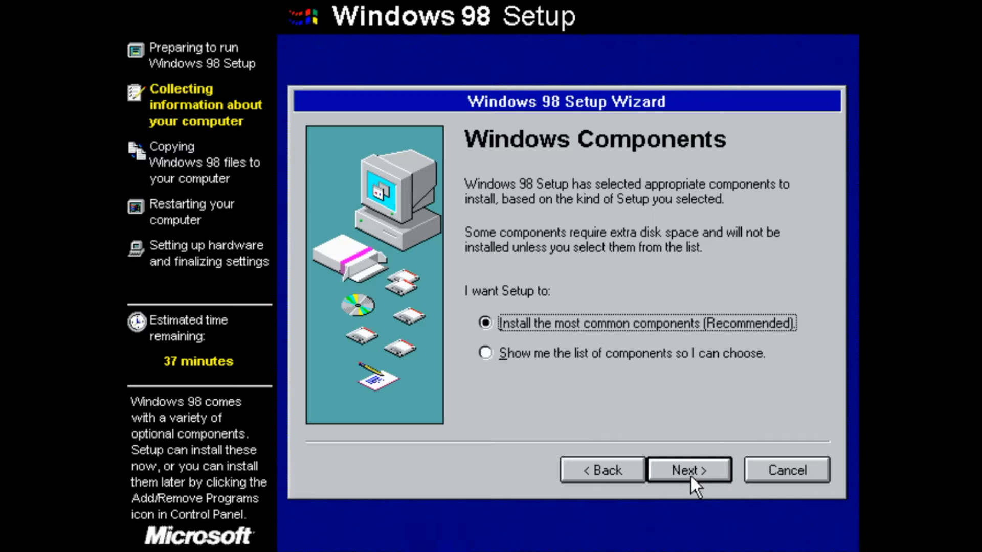
- Accept the most common components, the default network identification and United States as location, copy the Windows files, and boot from hard disk
left_click(682, 474)
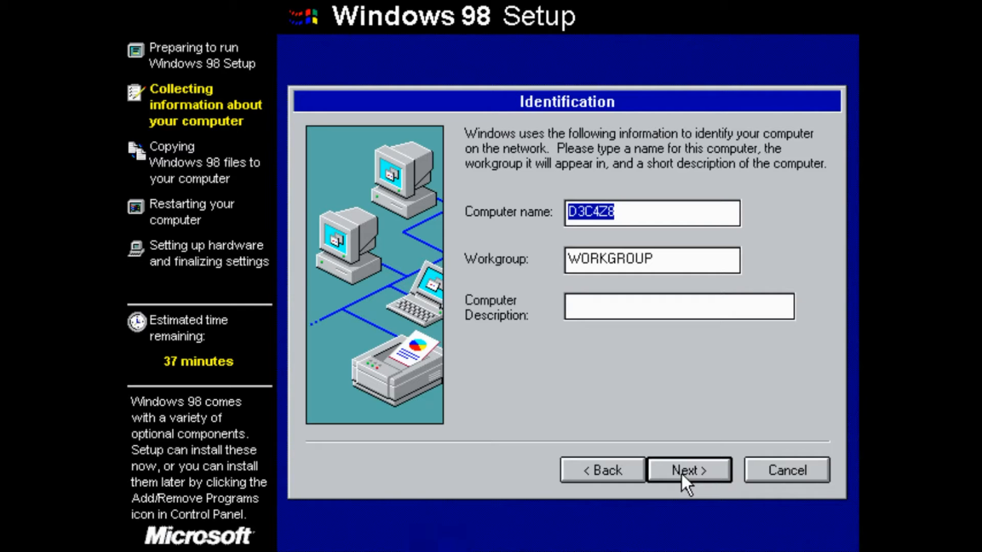
left_click(681, 471)
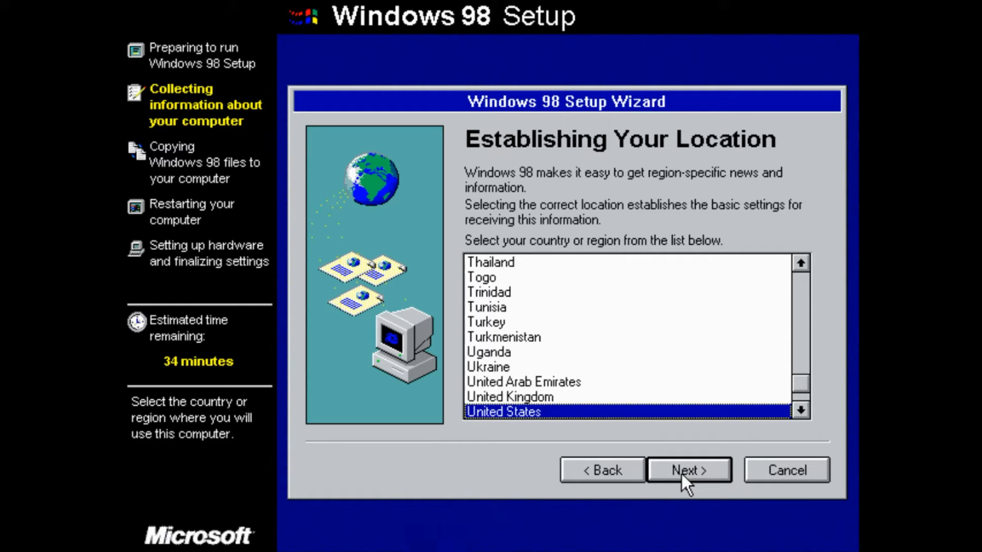
left_click(682, 471)
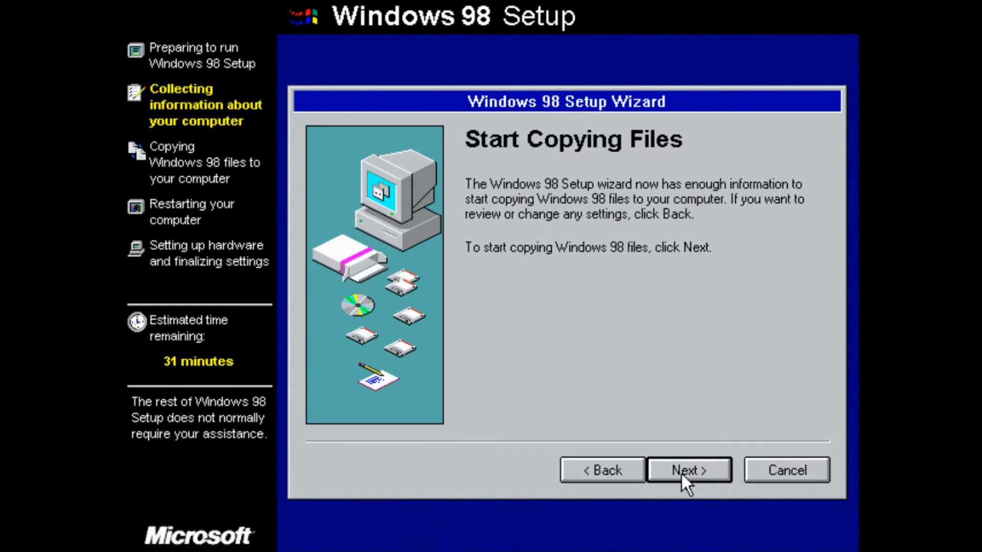
left_click(681, 473)
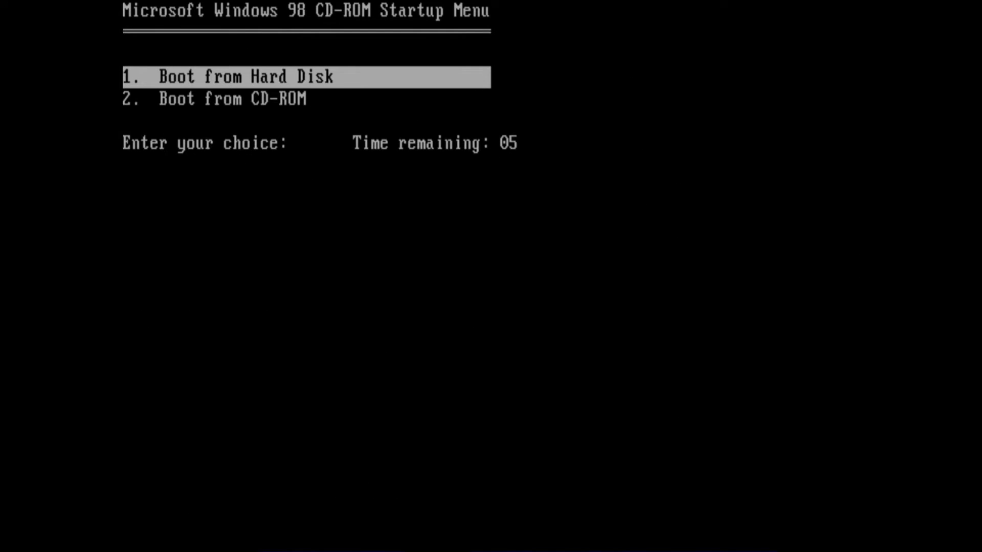
key("Return")
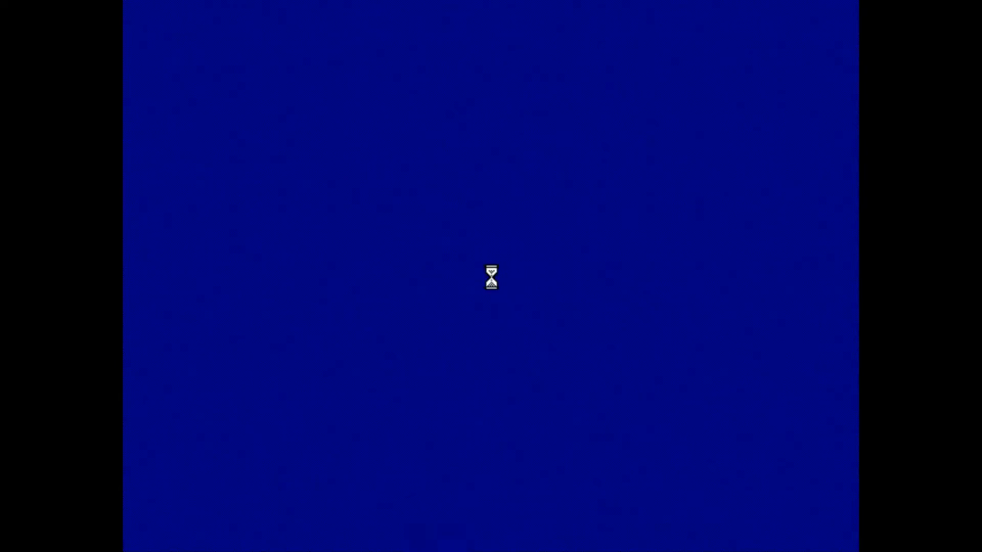
- Enter the user's name, accept the License Agreement and finish the Windows 98 Setup Wizard
type("TinyTips")
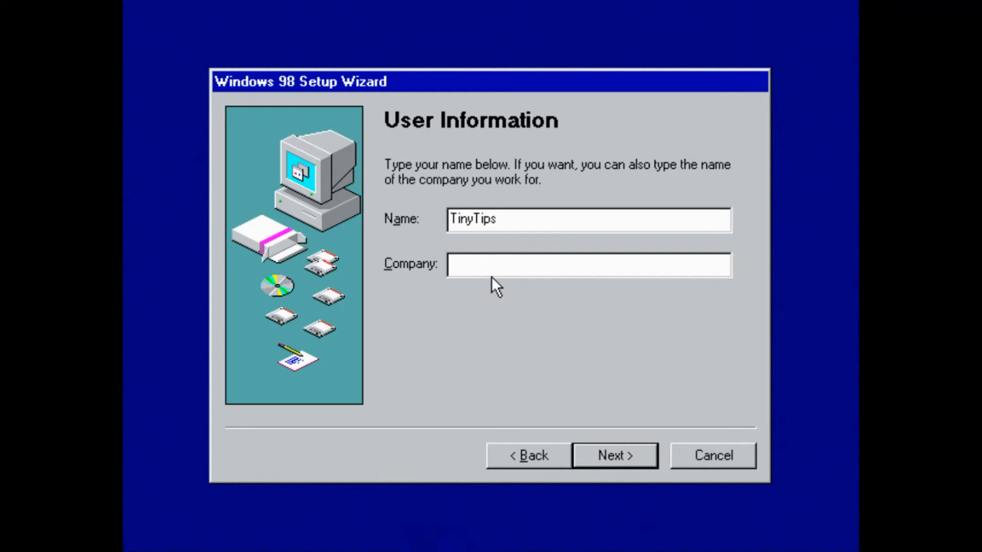
left_click(612, 460)
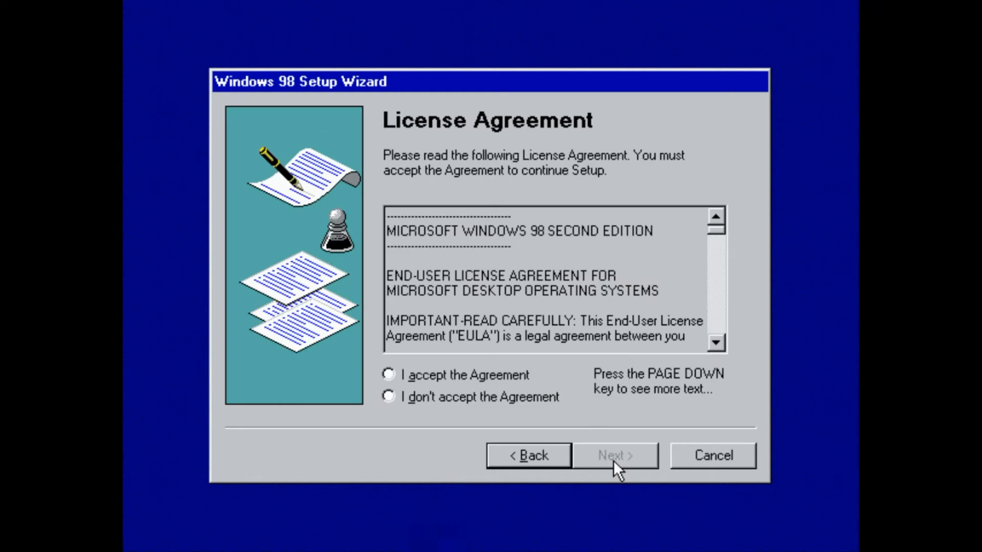
left_click(493, 377)
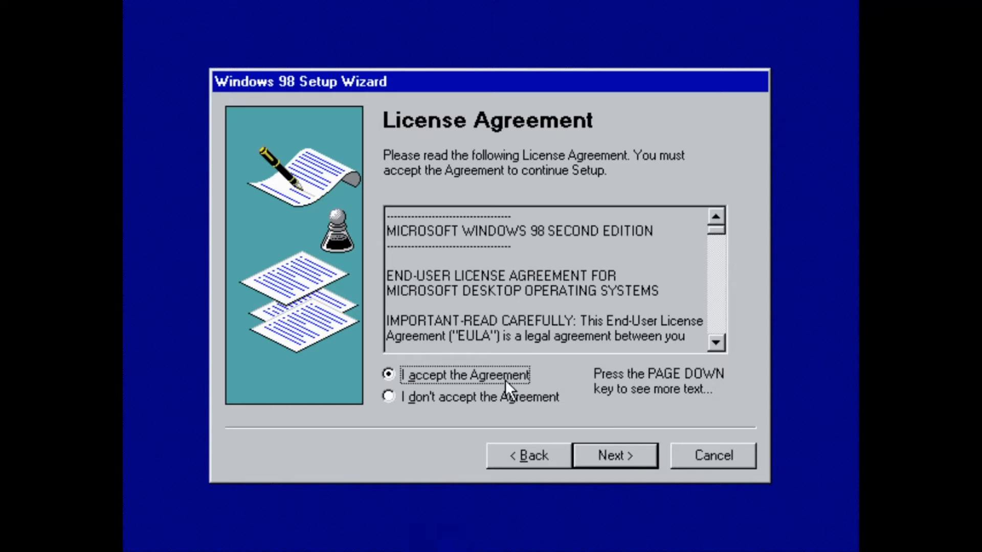
left_click(614, 455)
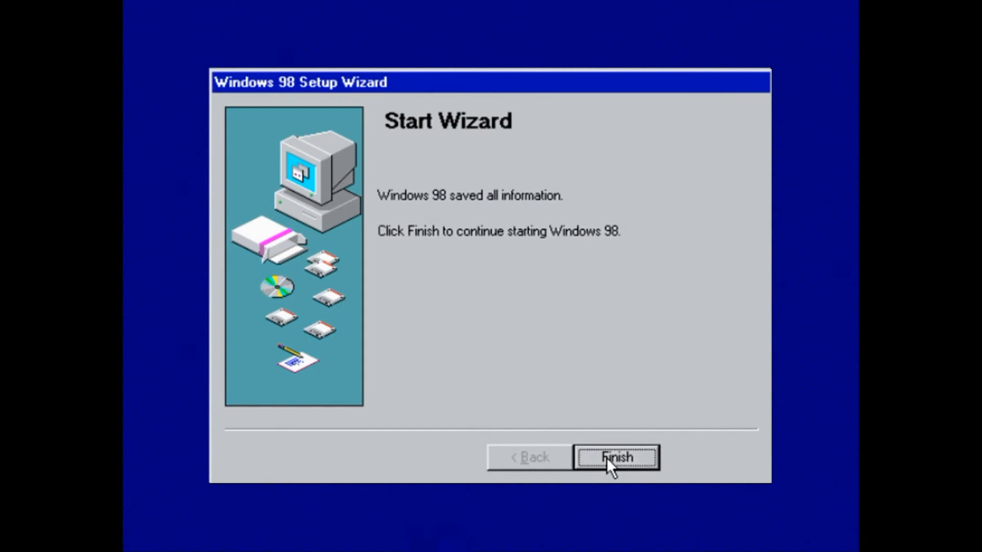
left_click(606, 458)
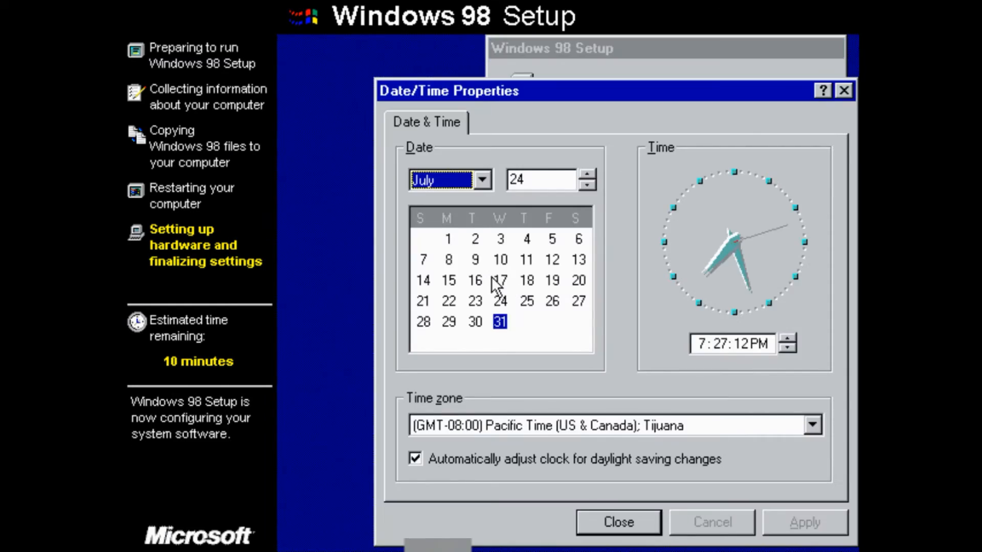
- Apply the (GMT-08:00) Pacific Time (US & Canada); Tijuana time zone and boot from the hard disk at the restart
left_click(636, 431)
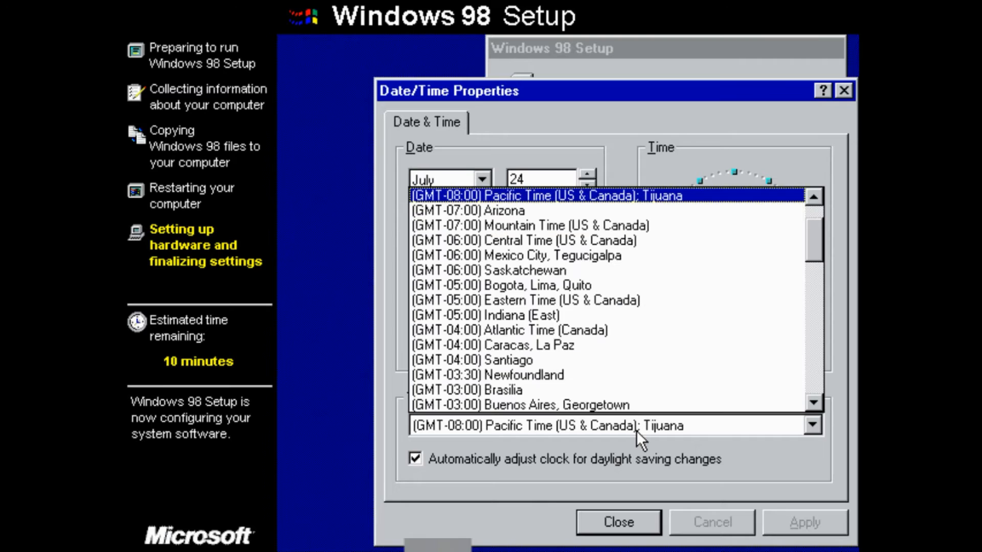
left_click(814, 197)
left_click(814, 196)
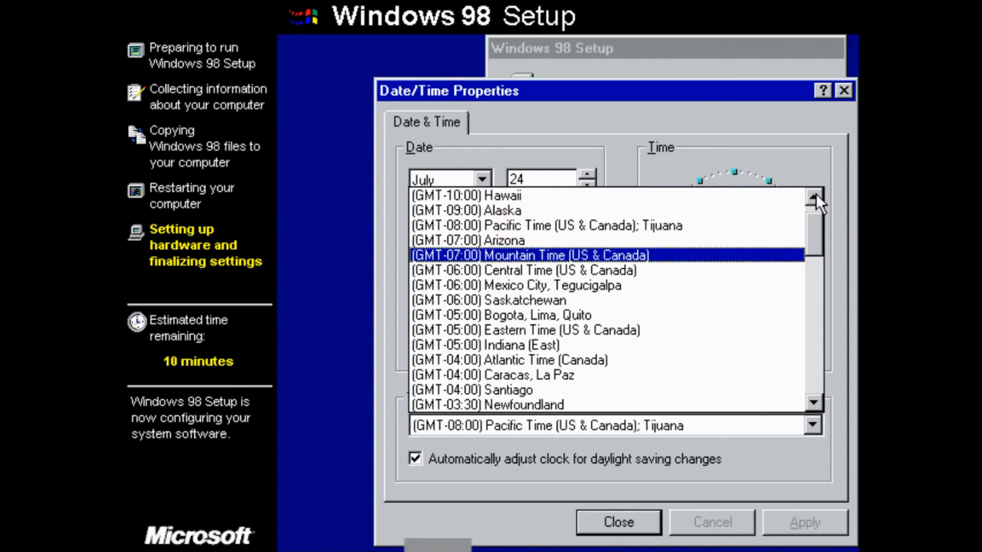
left_click(745, 228)
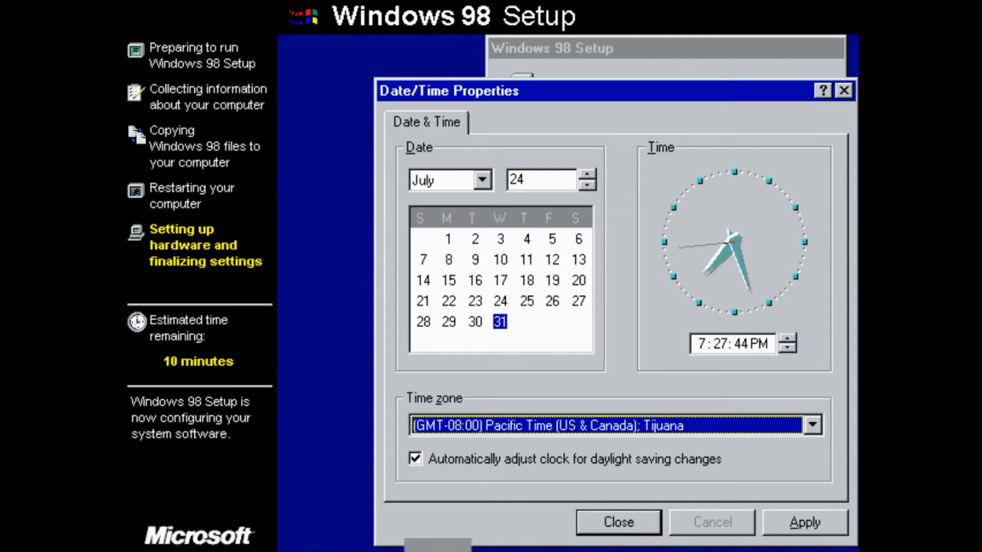
left_click(805, 522)
left_click(624, 522)
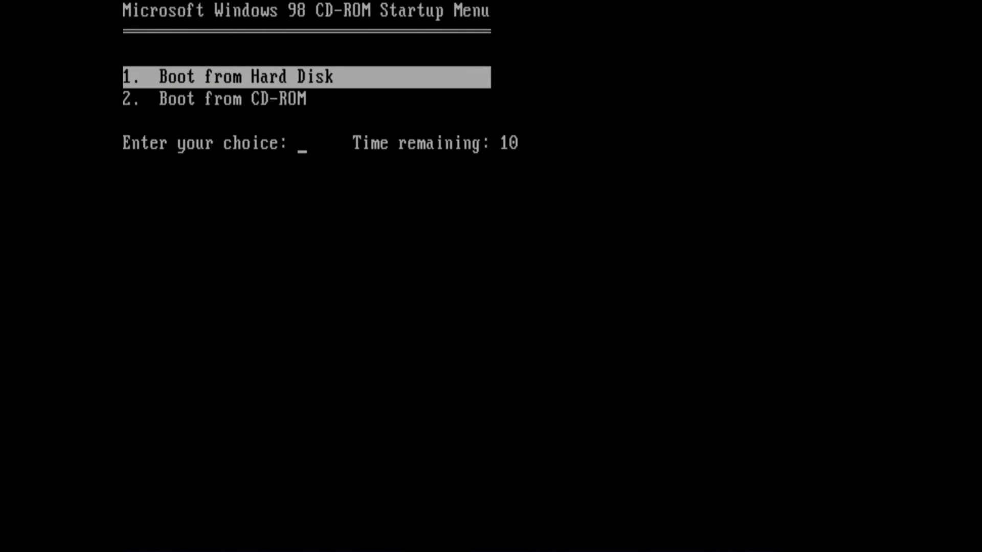
key("Return")
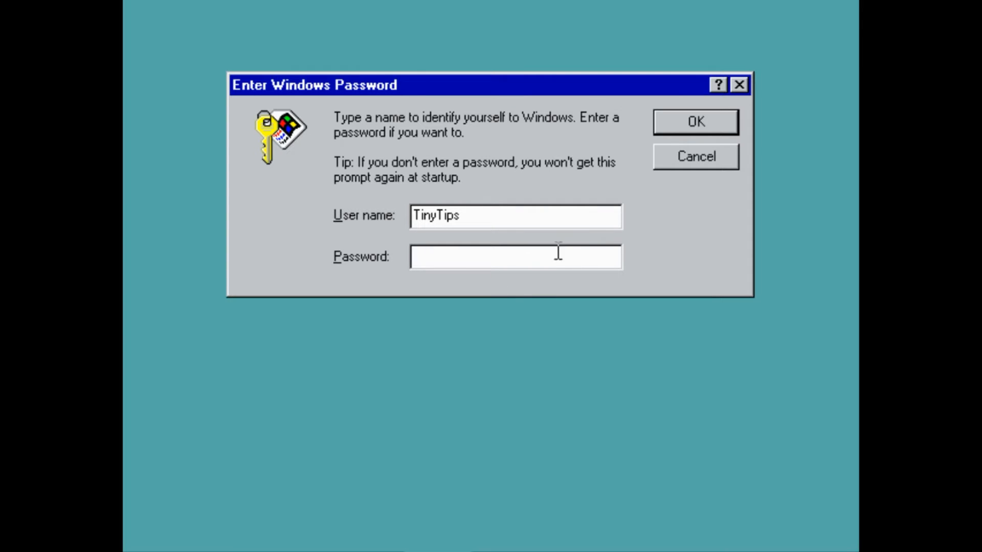
- Skip the Windows password prompt and install the Plug and Play Monitor [4-23-1999] driver chosen from the list of drivers
left_click(702, 161)
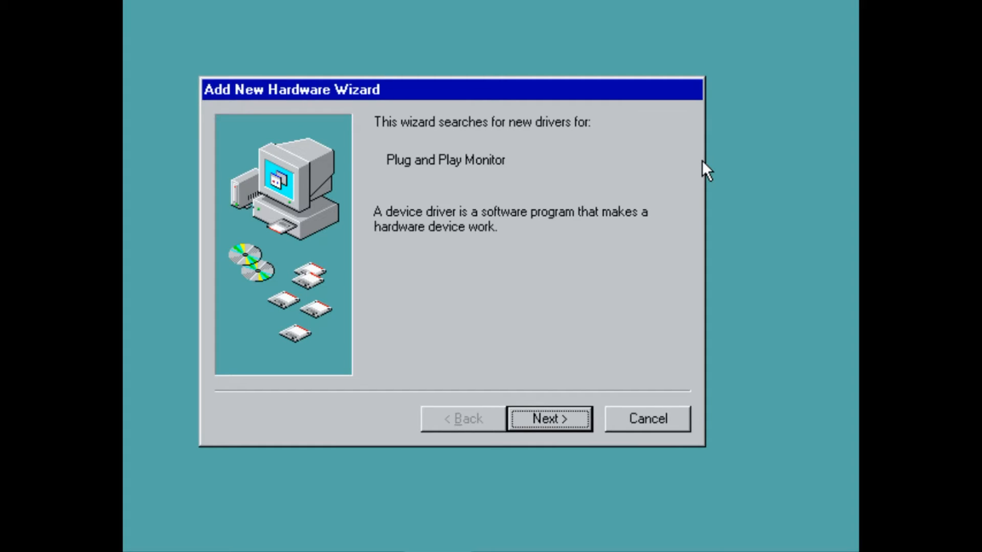
left_click(550, 419)
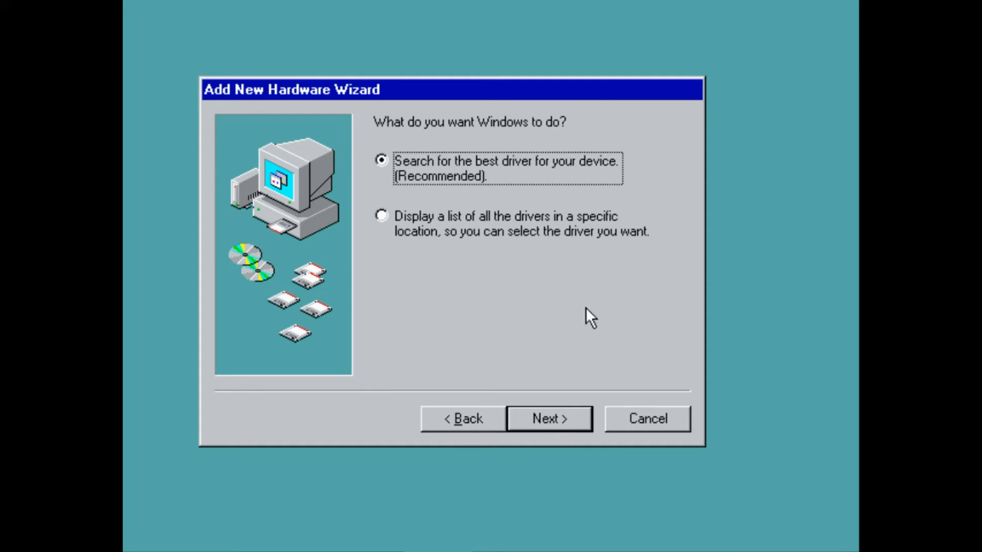
left_click(597, 238)
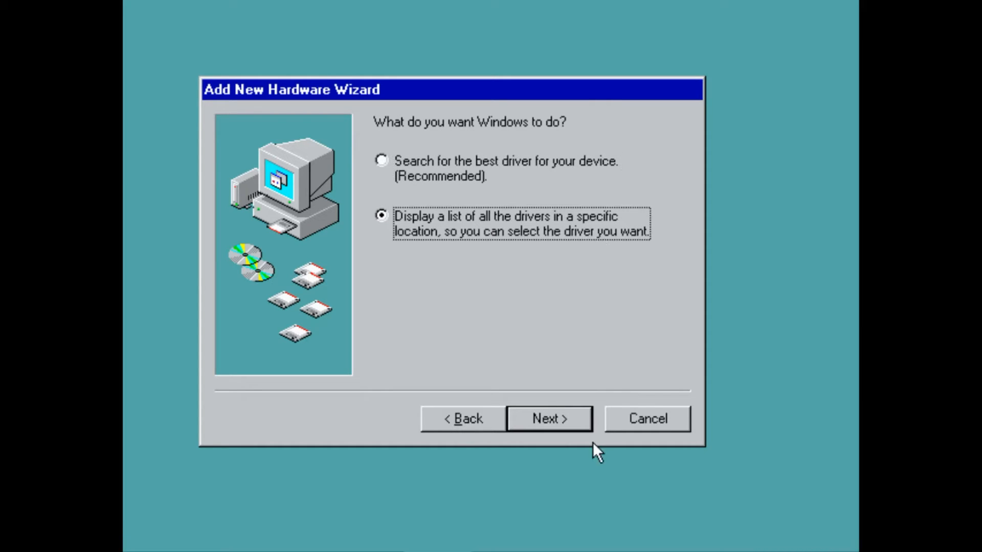
left_click(567, 417)
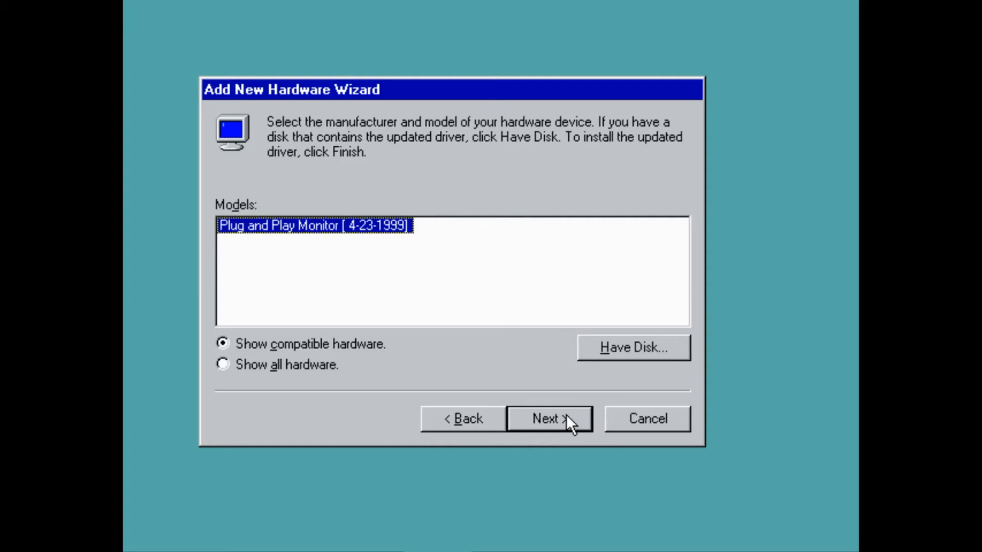
left_click(567, 414)
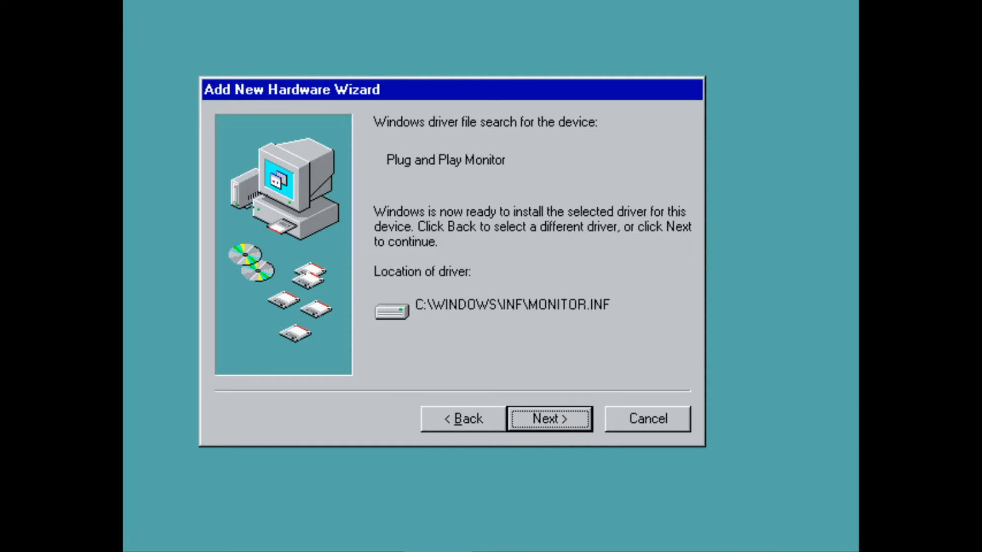
left_click(565, 415)
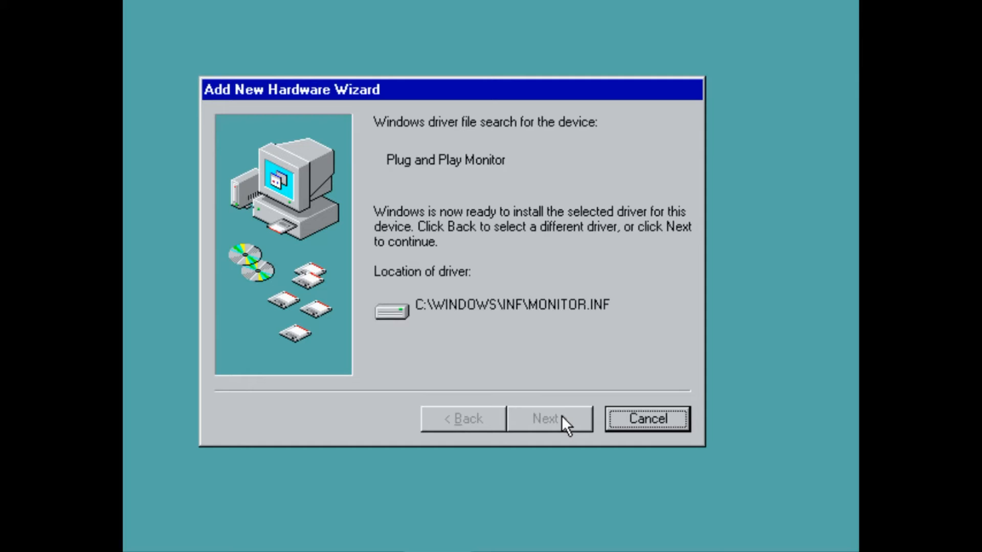
left_click(561, 415)
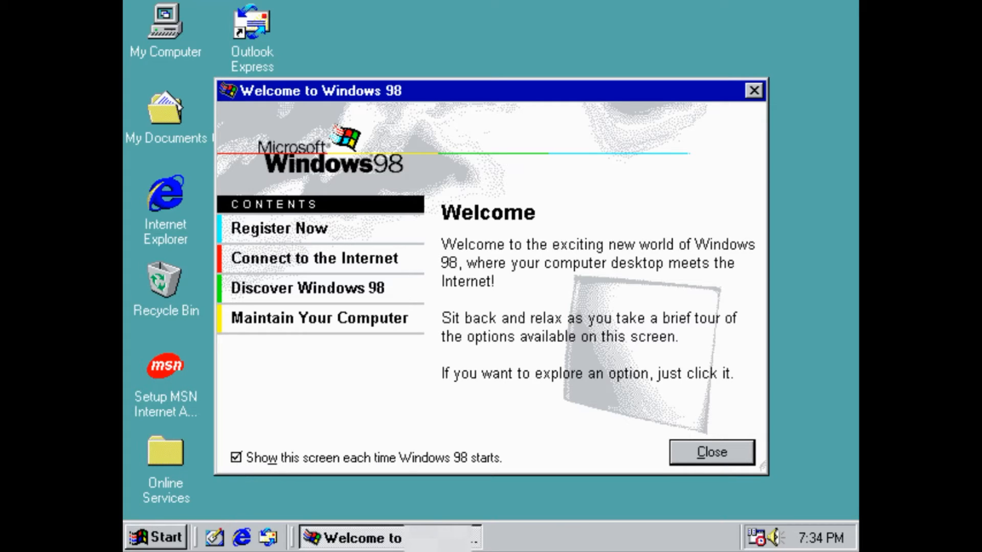
- Dismiss the Welcome to Windows 98 screen and look through the contents of drive C: in My Computer
left_click(687, 452)
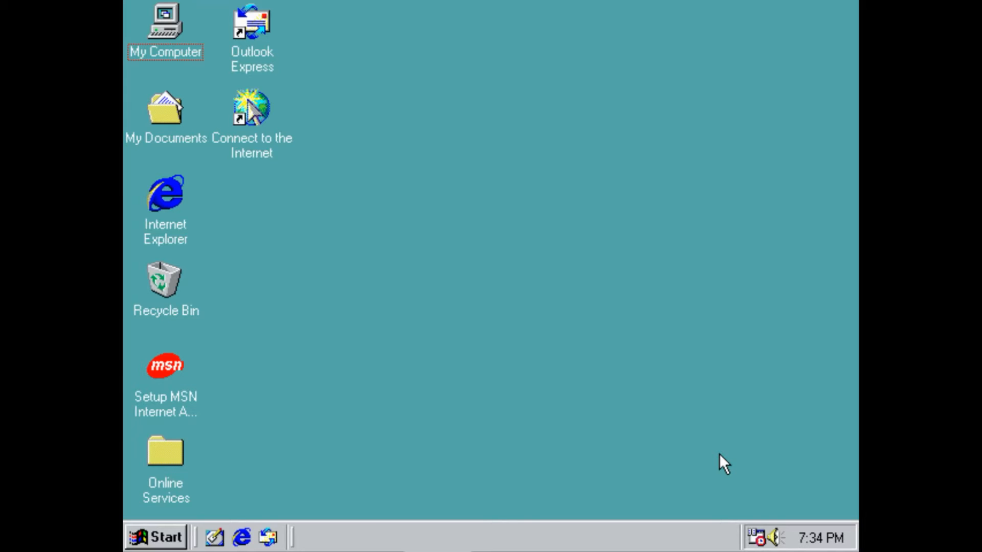
double_click(158, 29)
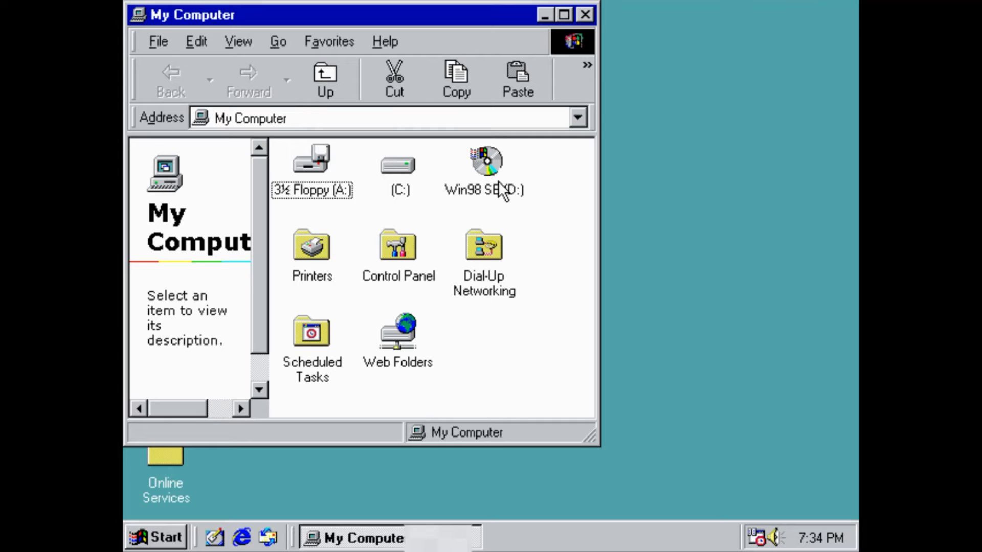
double_click(382, 179)
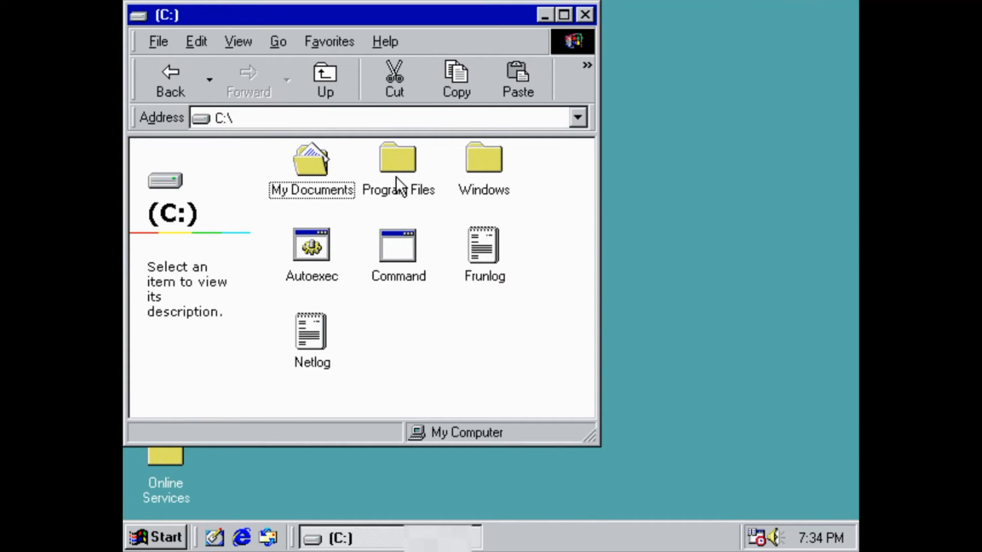
left_click(588, 16)
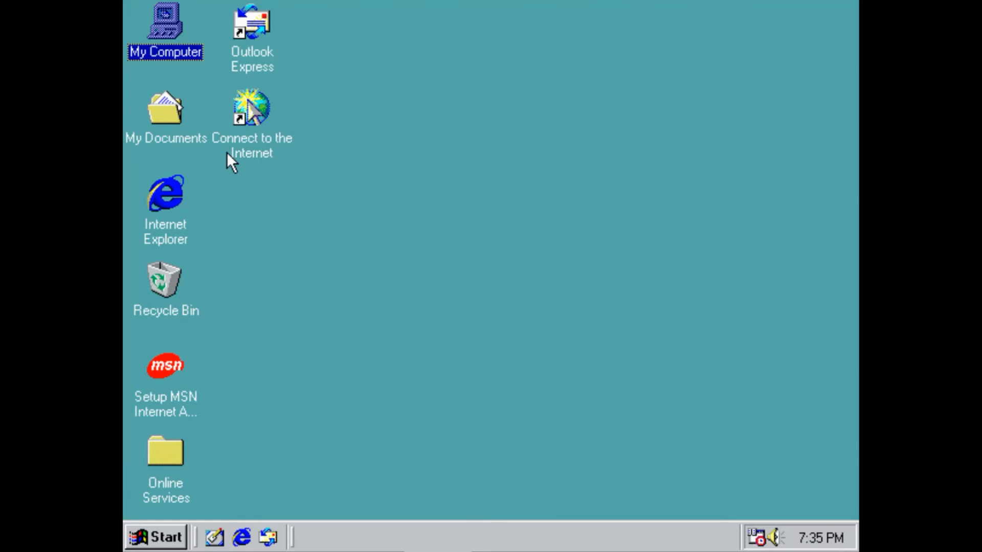
- Enable DMA in the properties of the GENERIC IDE DISK TYPE47 drive and accept the hardware alert
right_click(184, 44)
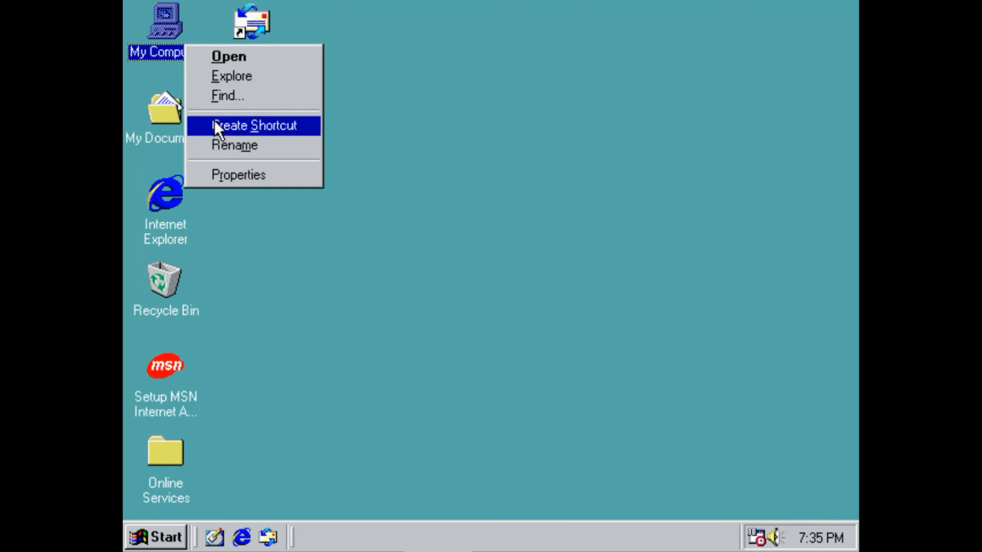
left_click(228, 180)
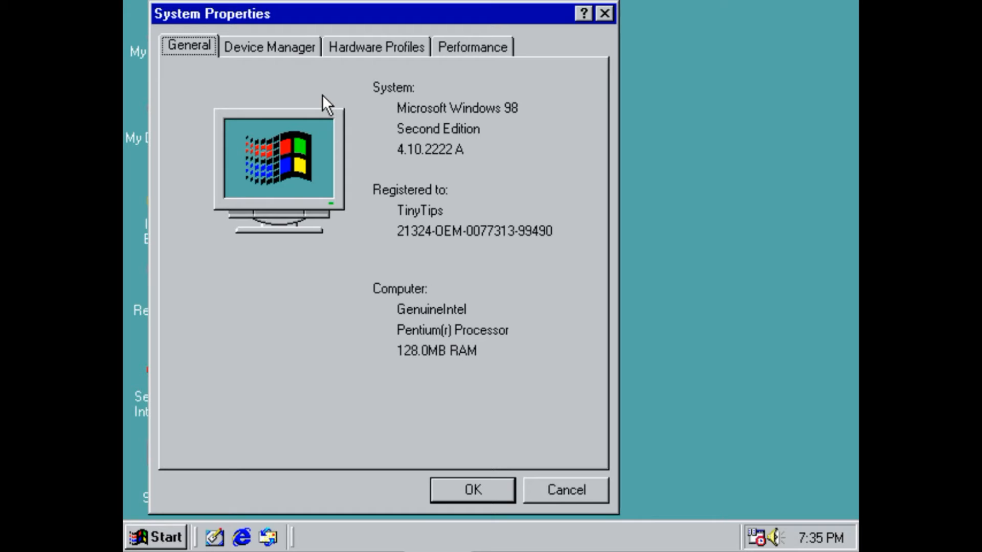
left_click(301, 50)
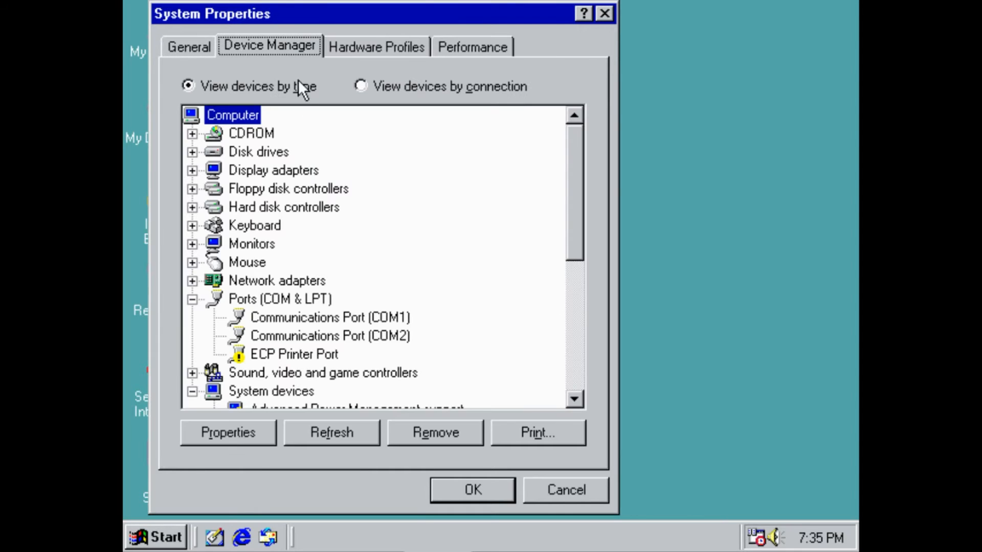
left_click(192, 152)
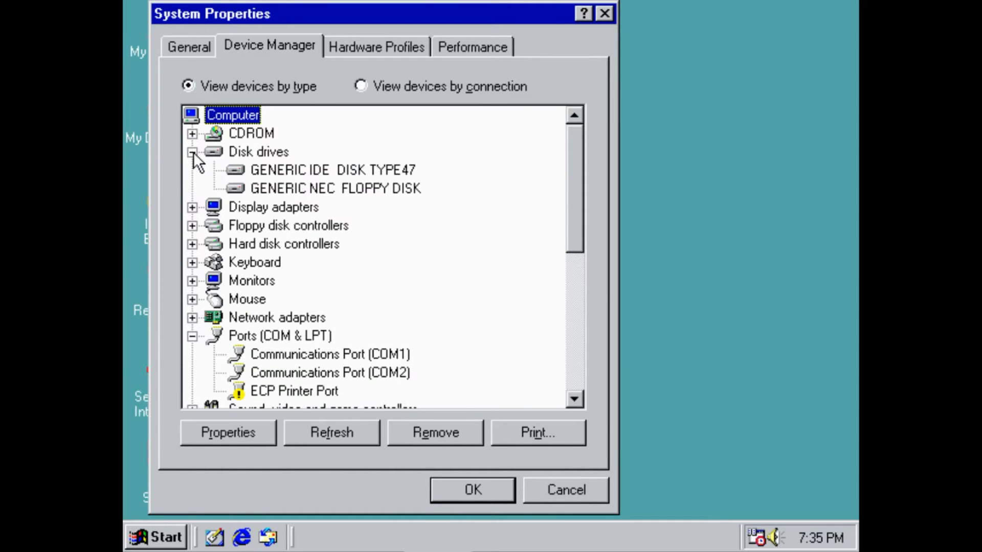
left_click(287, 170)
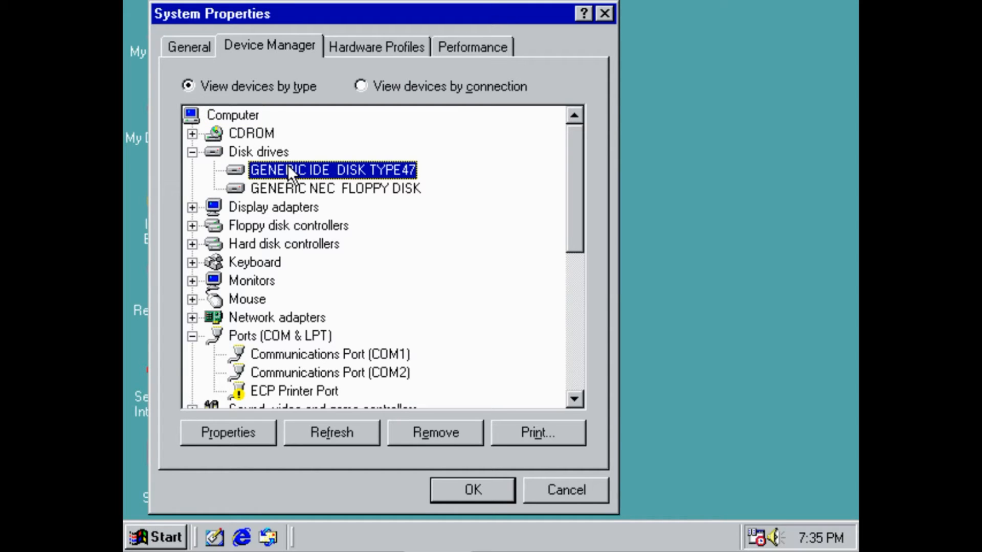
right_click(288, 166)
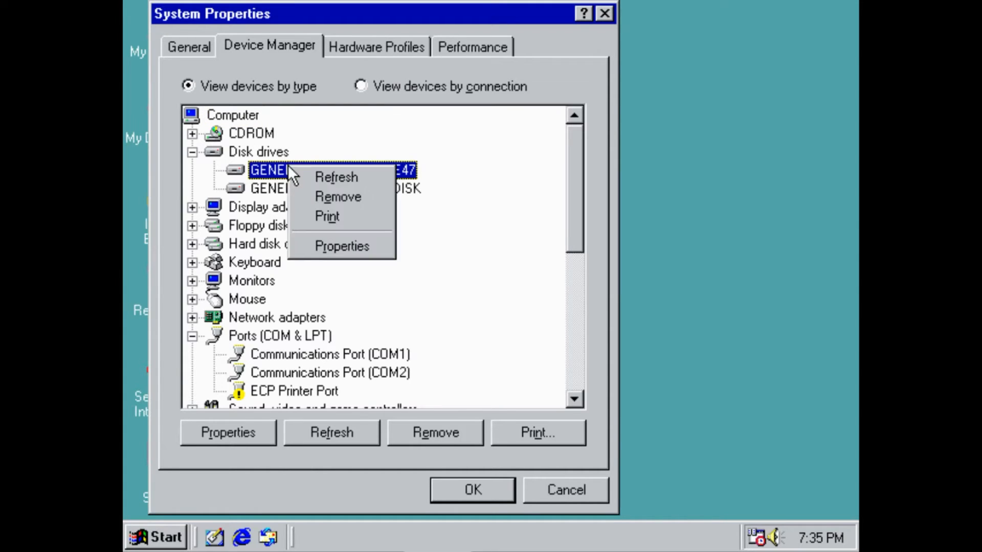
left_click(318, 252)
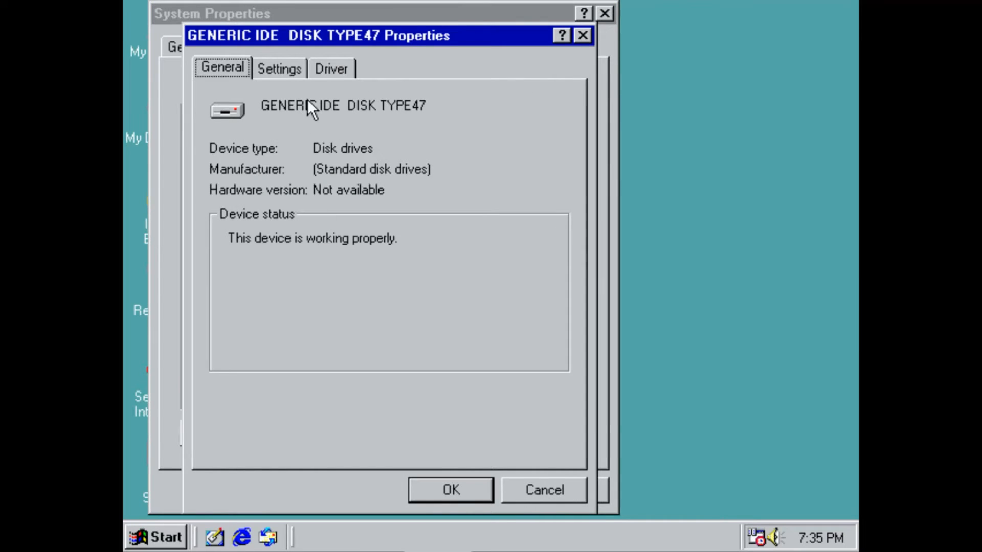
left_click(296, 75)
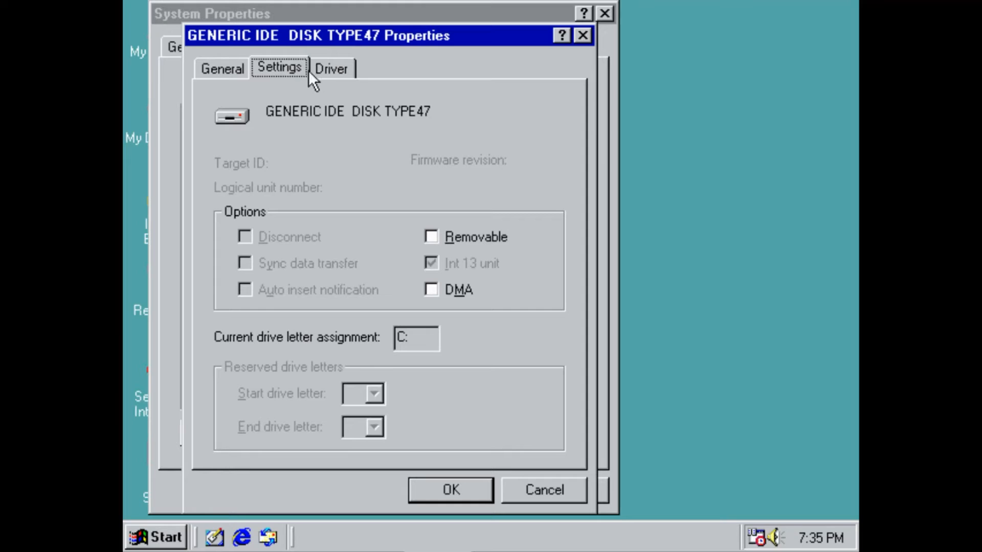
left_click(431, 290)
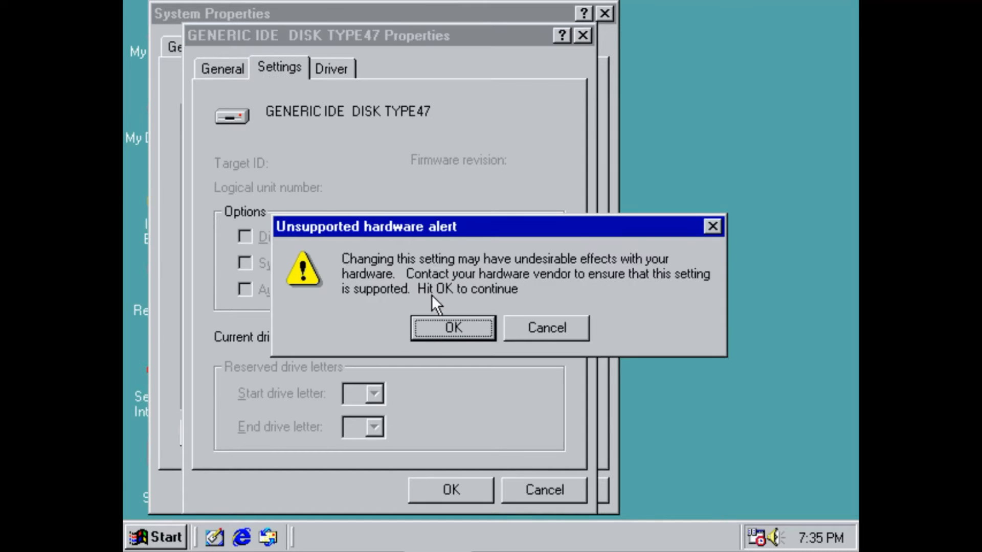
left_click(453, 328)
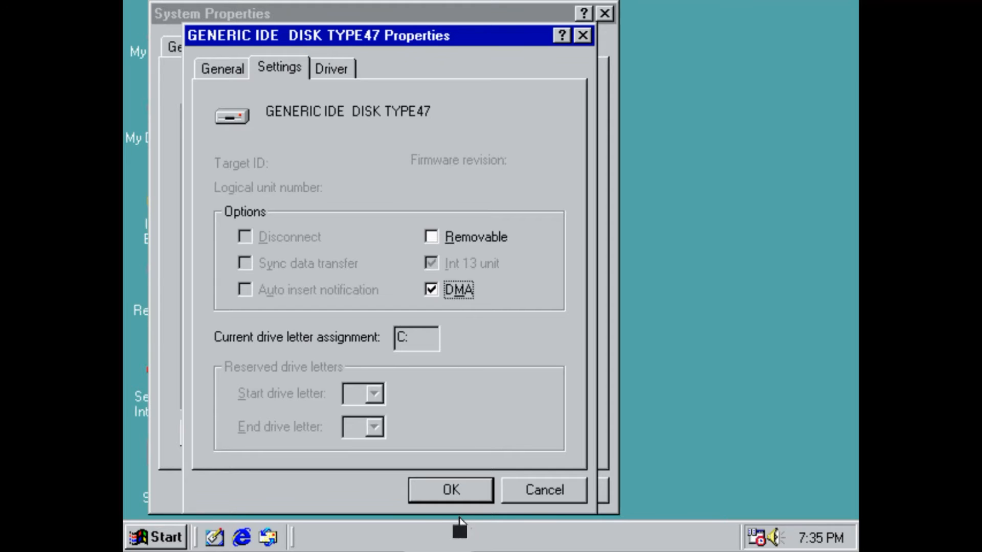
left_click(460, 496)
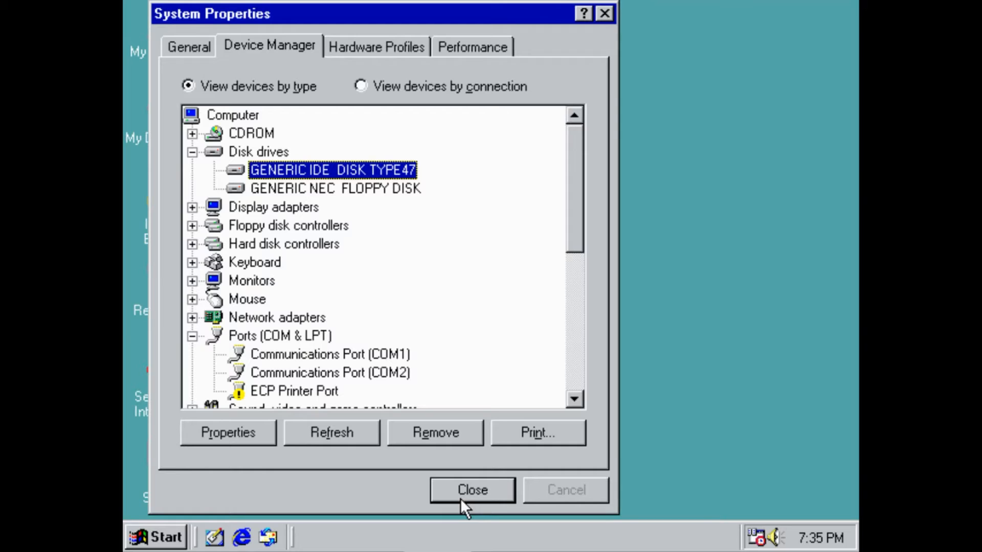
- Check the Display adapters category of the system's devices, and restart Windows 98 by booting from the hard disk
left_click(192, 207)
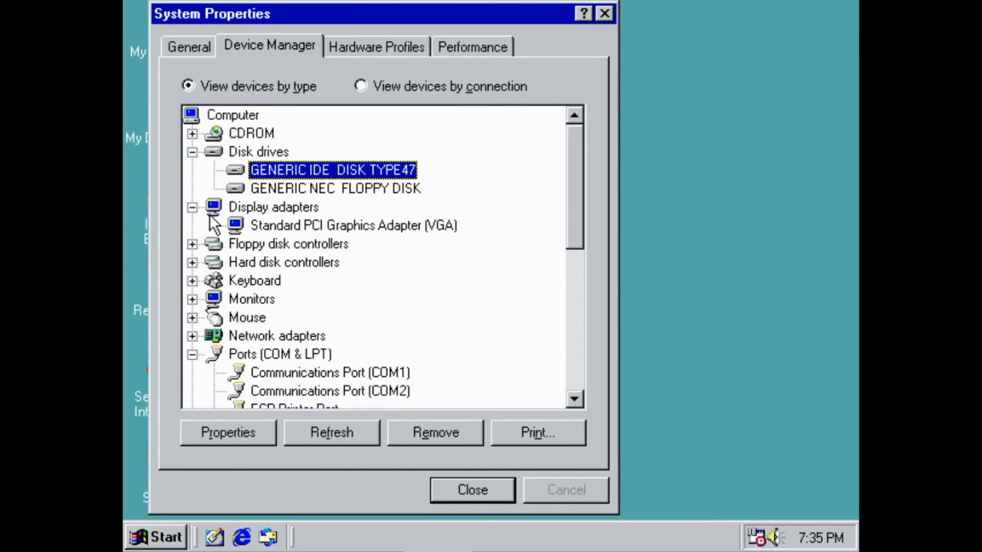
left_click(197, 208)
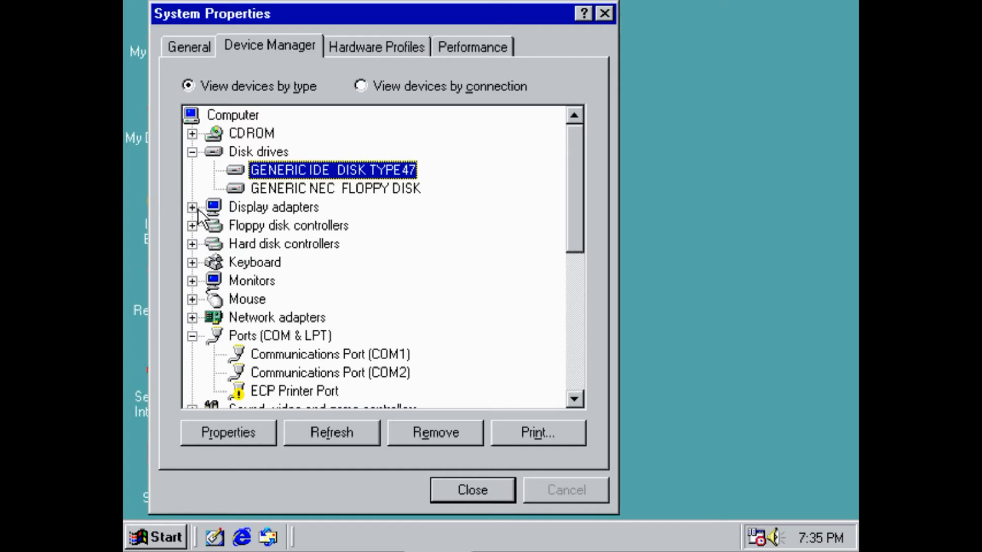
left_click(453, 488)
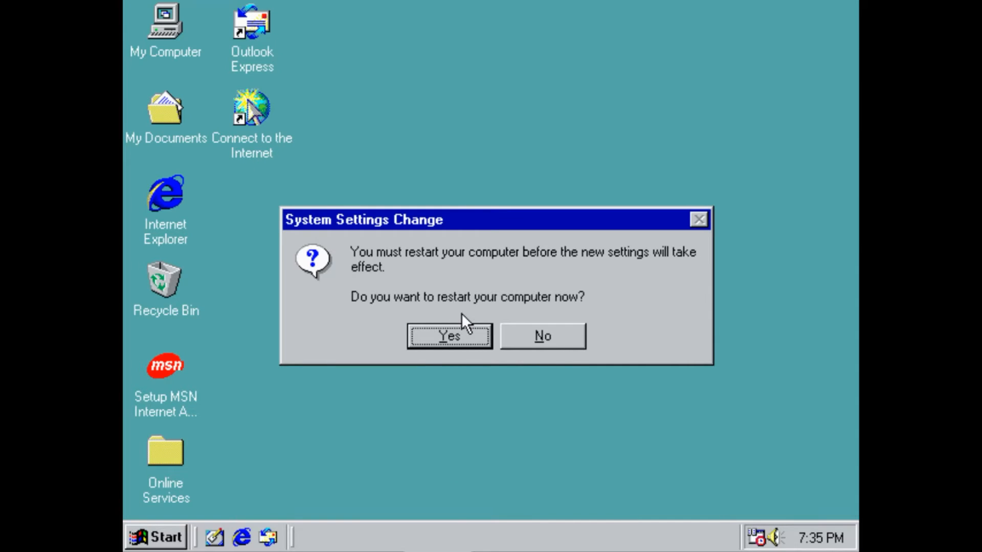
left_click(449, 336)
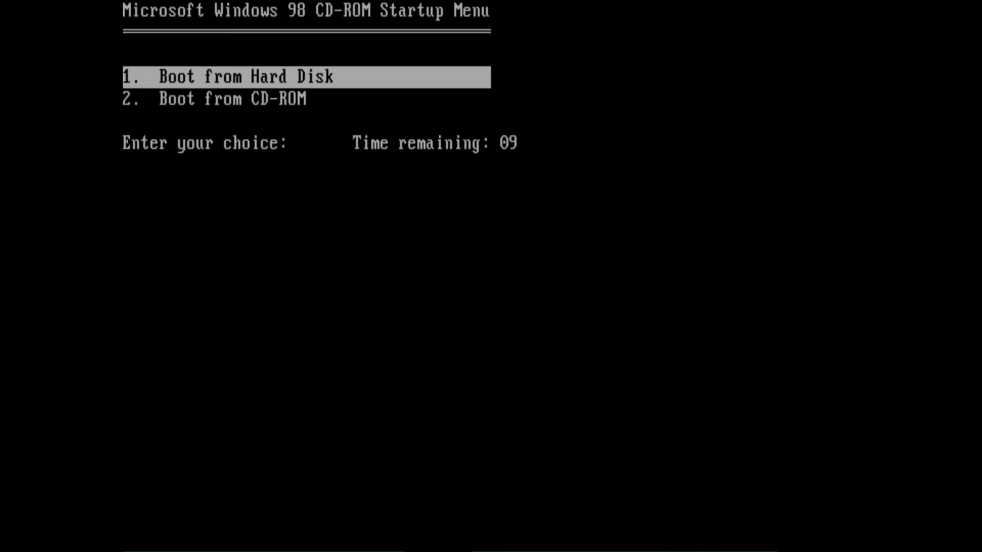
key("Return")
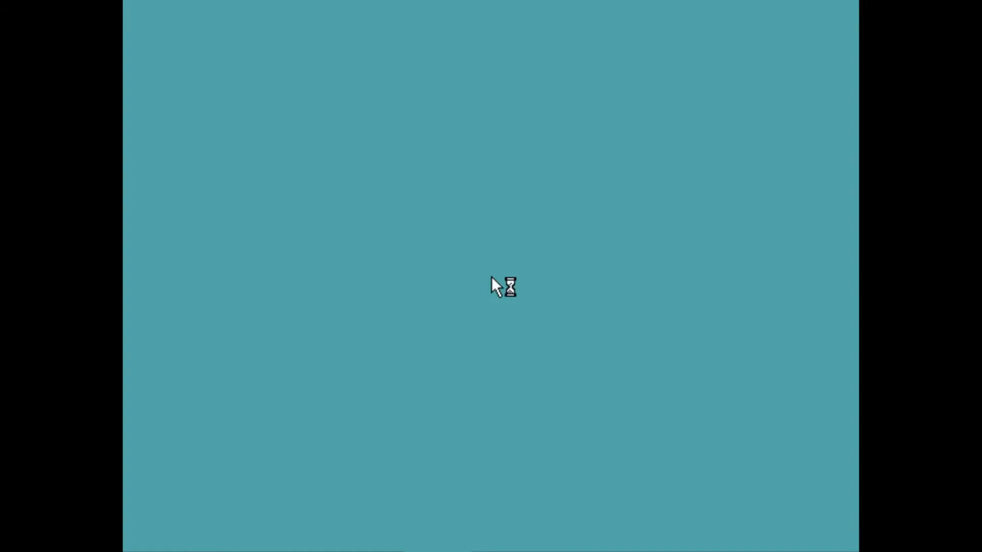
left_click(728, 161)
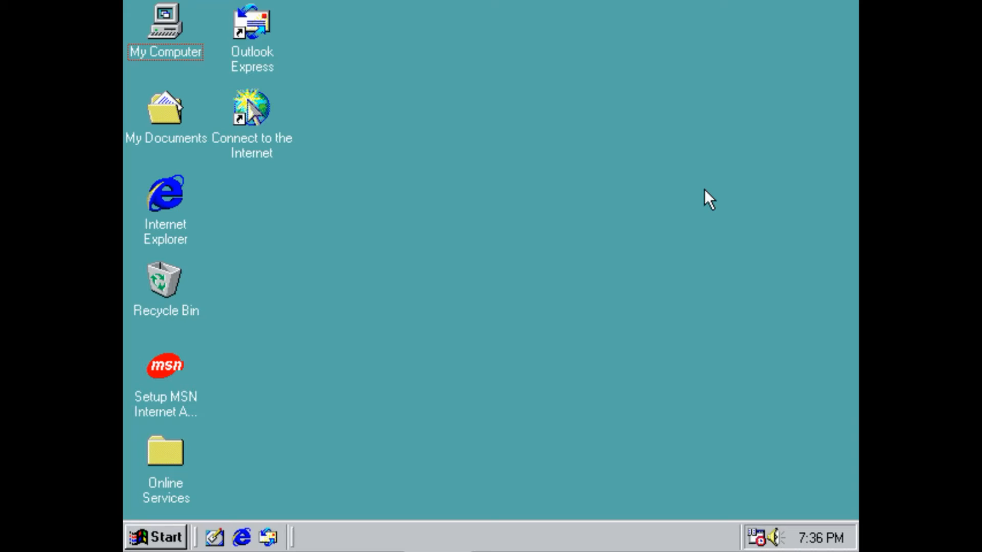
- Examine the desktop's display properties, including appearance, effects, web, available color depths and screen area, and leave without applying changes
right_click(633, 186)
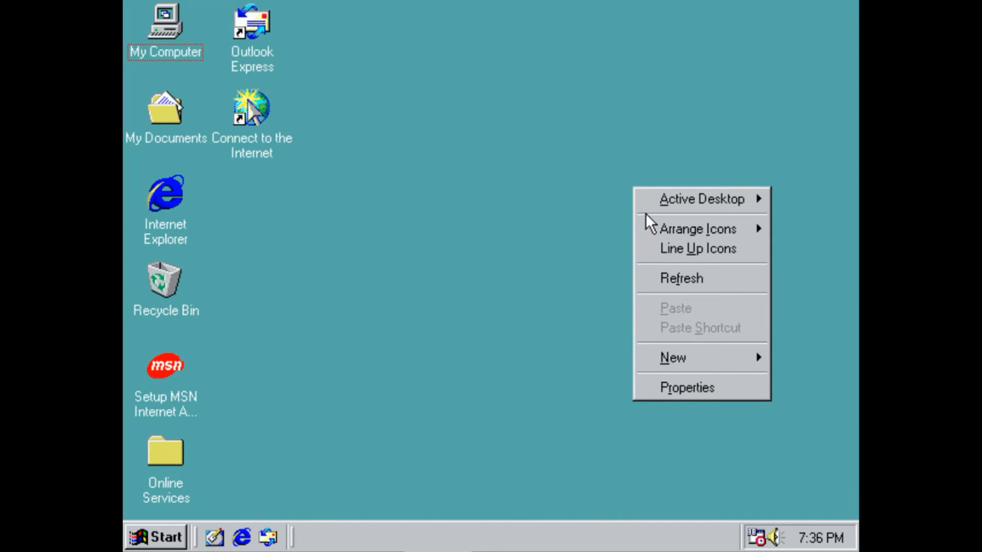
left_click(695, 388)
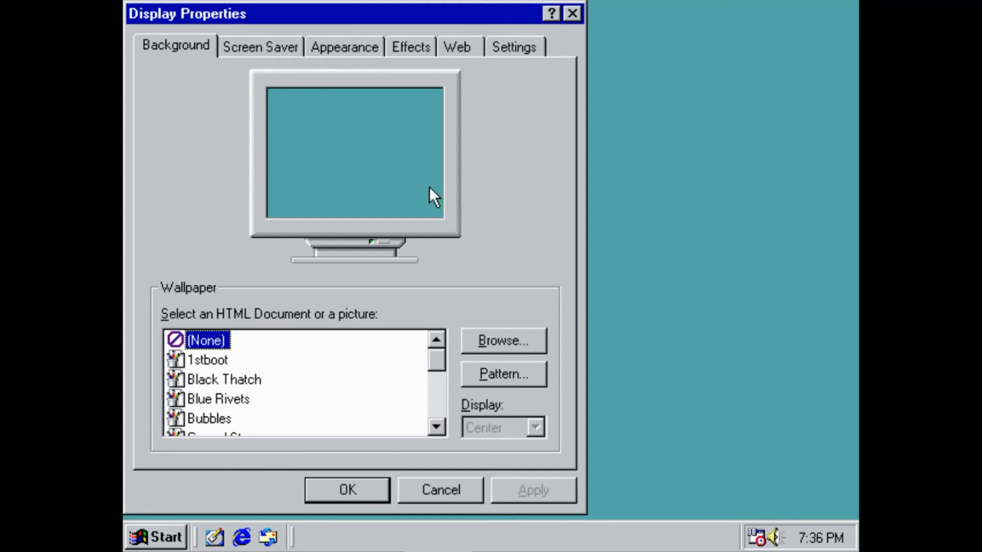
left_click(333, 48)
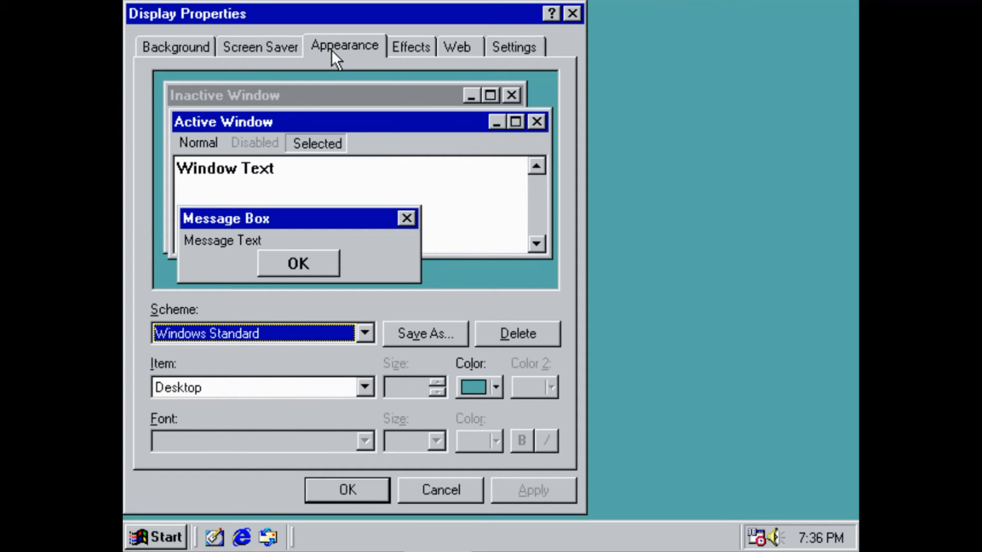
left_click(419, 53)
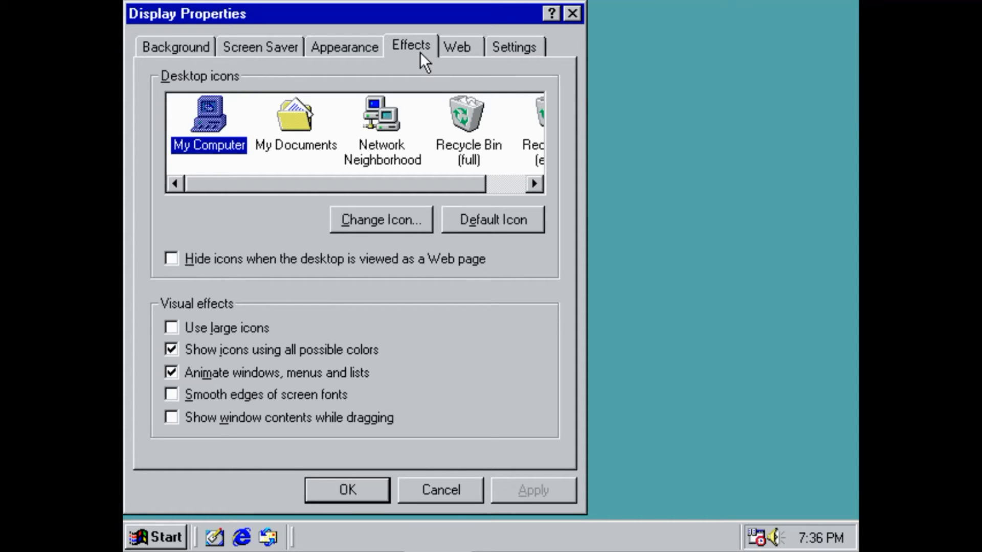
left_click(454, 50)
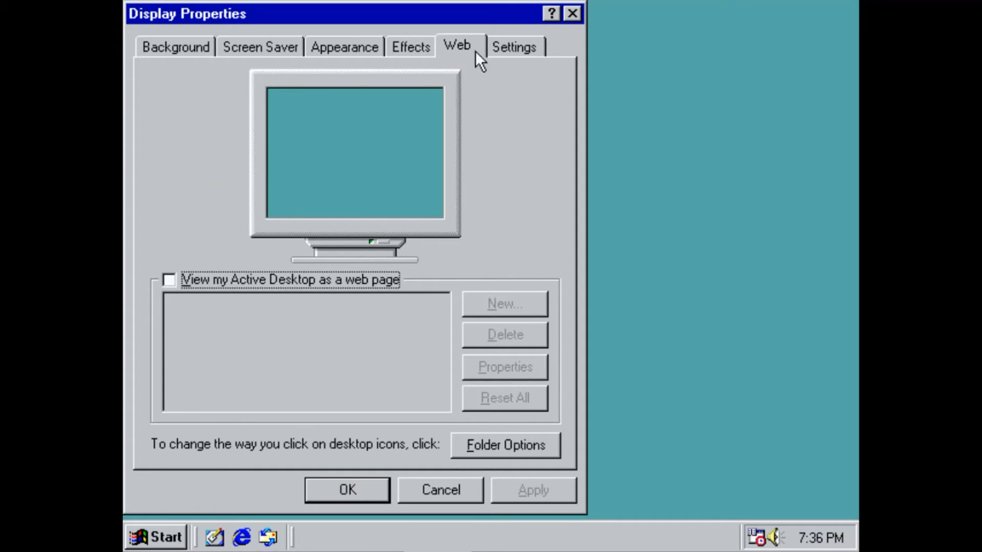
left_click(532, 48)
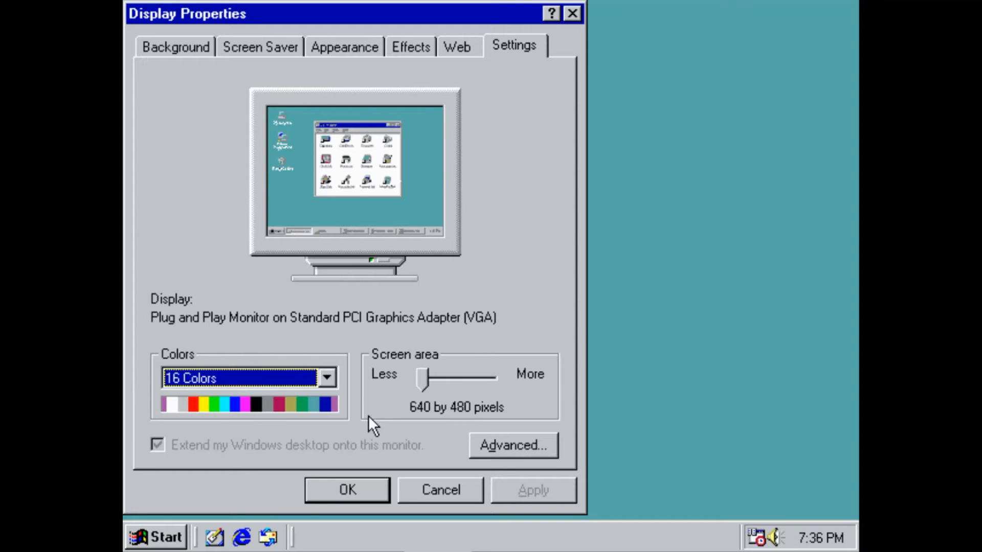
left_click(327, 379)
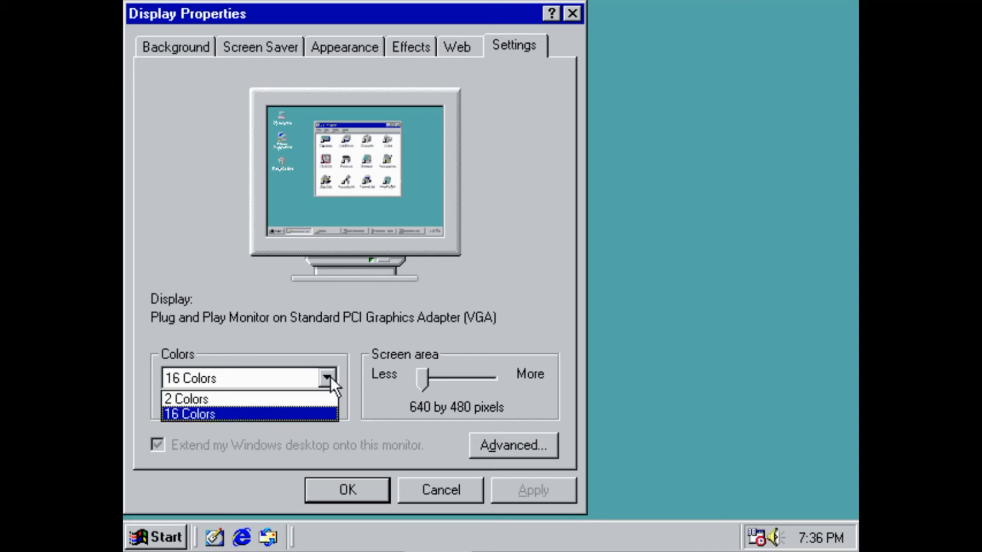
left_click(331, 376)
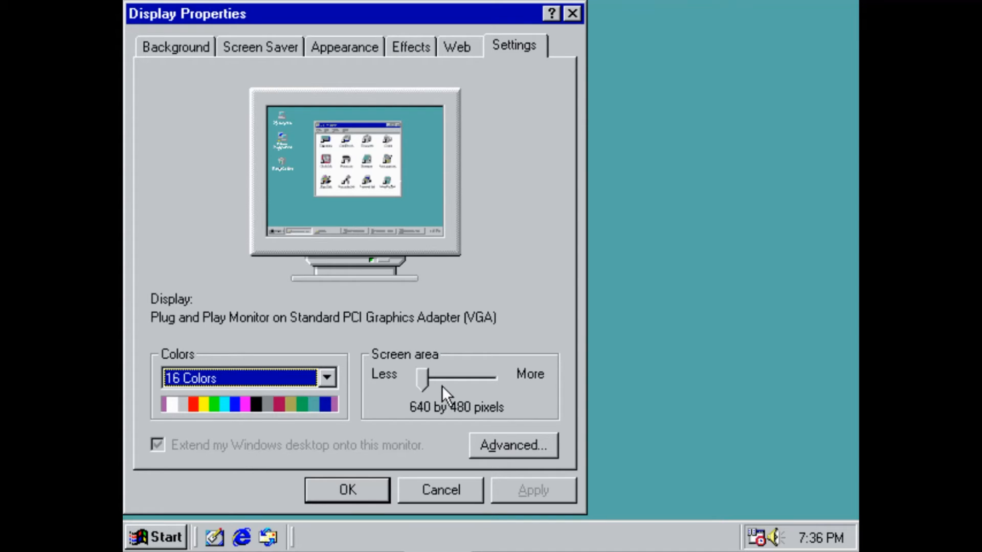
left_click(425, 382)
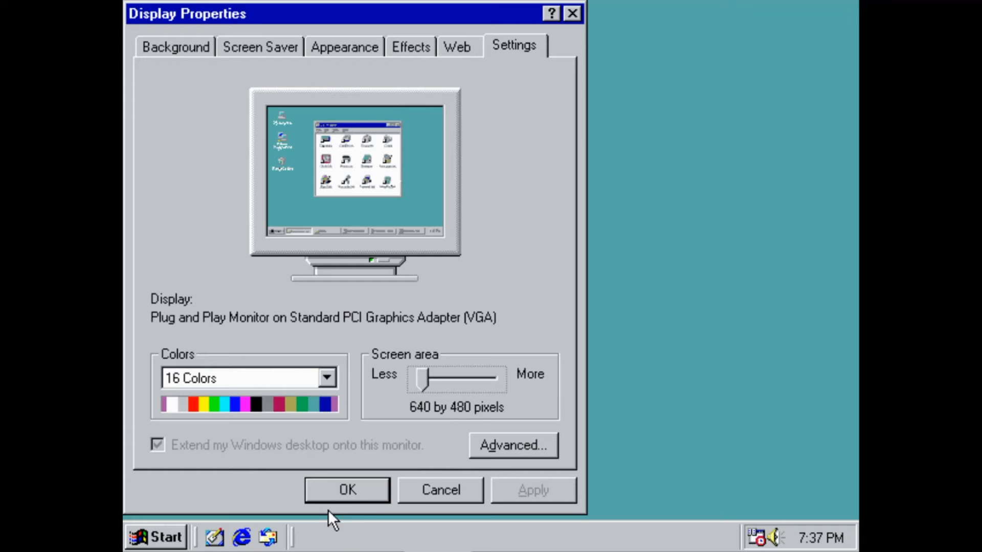
left_click(470, 489)
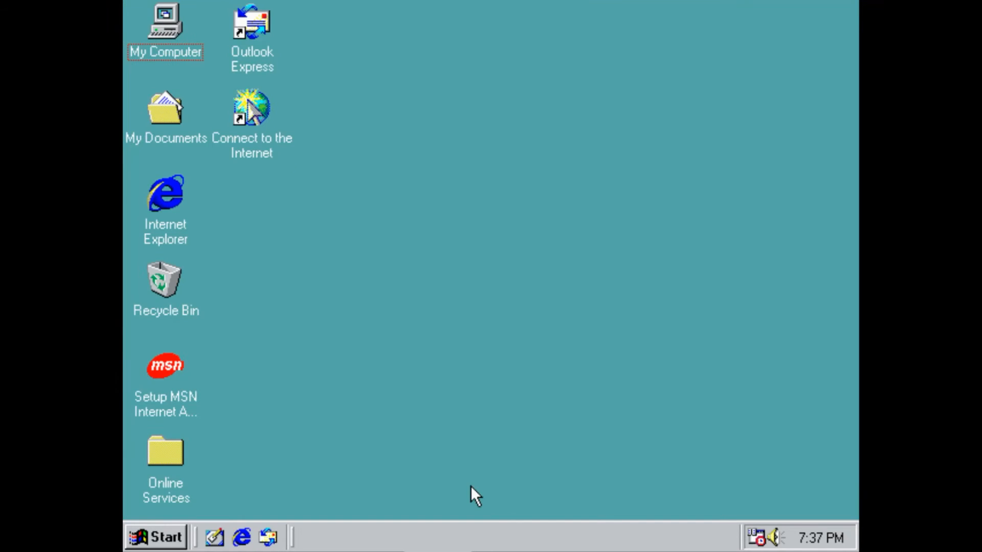
- Shut down Windows 98 and stop the PCem emulation of the virtual machine
left_click(156, 537)
left_click(190, 513)
key("Return")
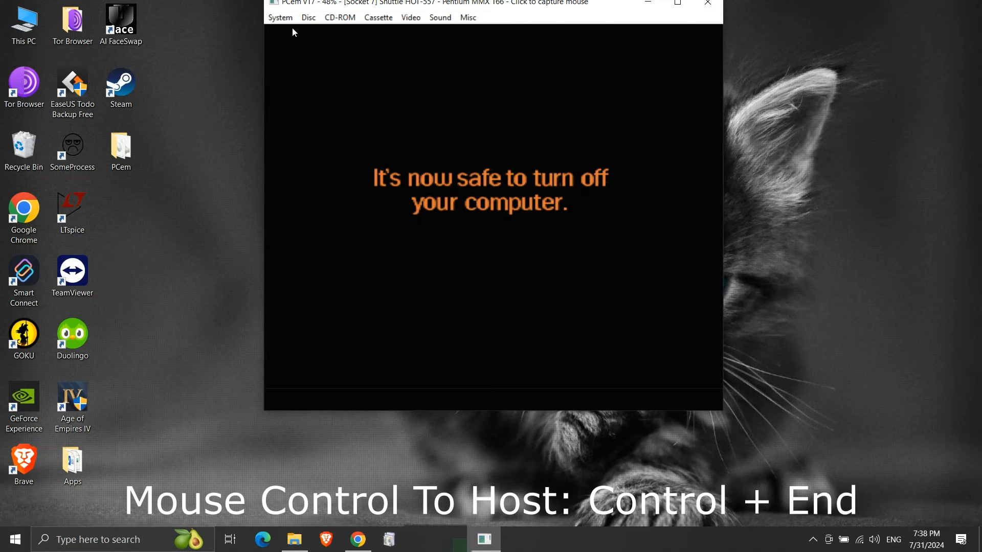
left_click(280, 17)
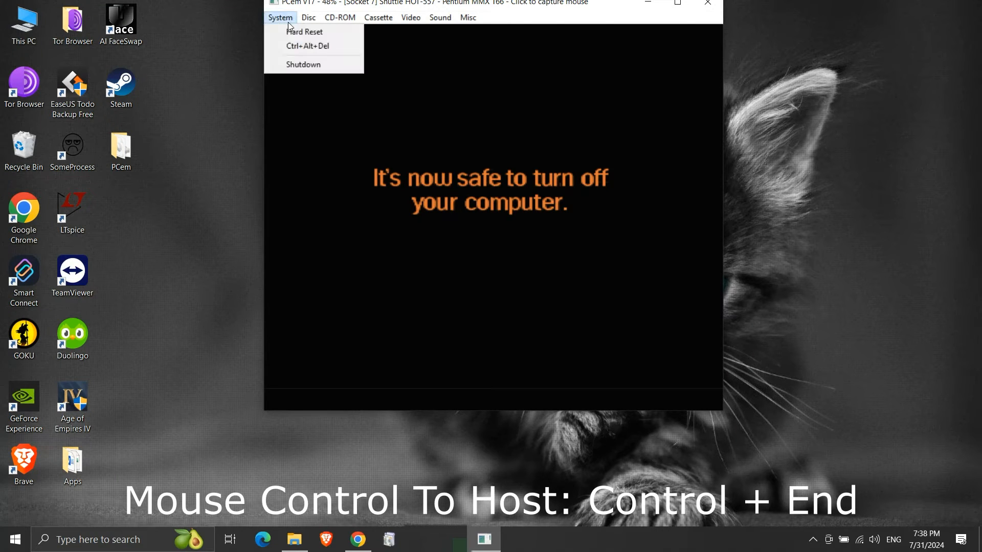
left_click(305, 64)
left_click(413, 254)
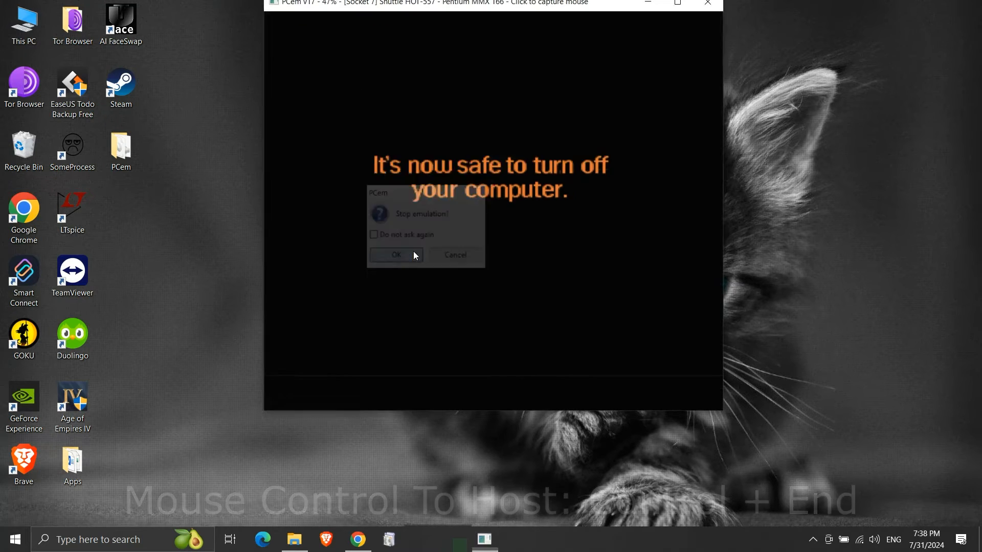
- Switch to Chrome, open google.com and search for "3dfx voodoo 3 3000 driver"
left_click(360, 543)
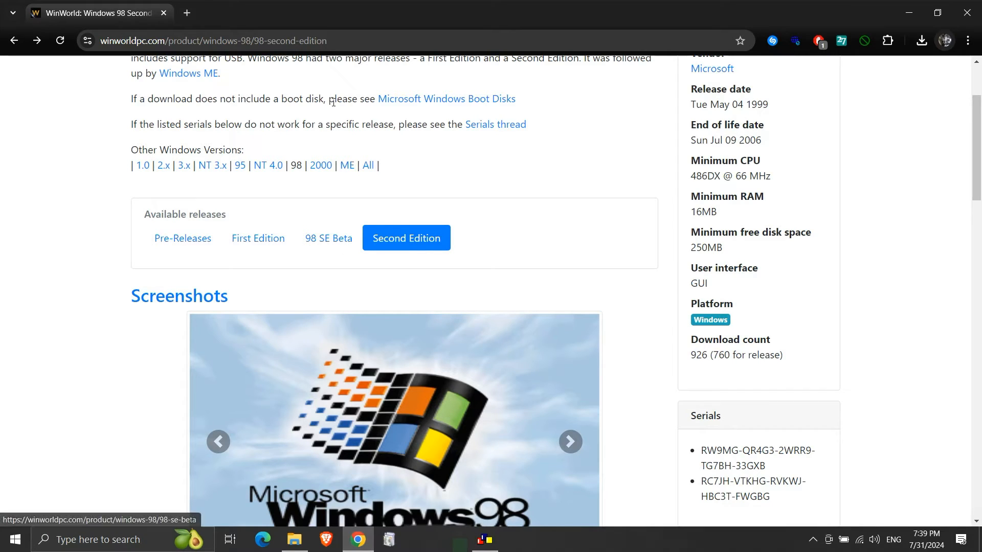
left_click(333, 45)
type("google.com")
key("Return")
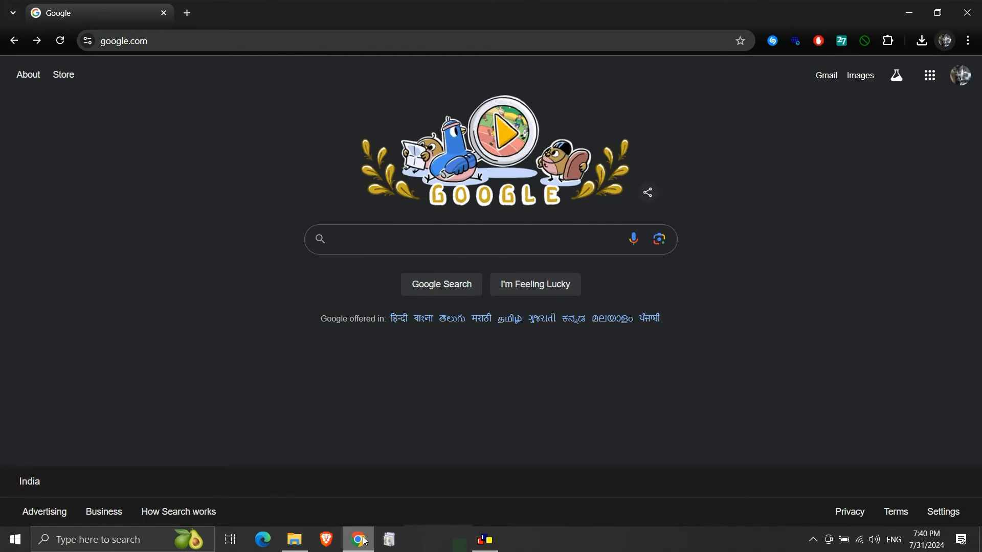
type("3dfx voo")
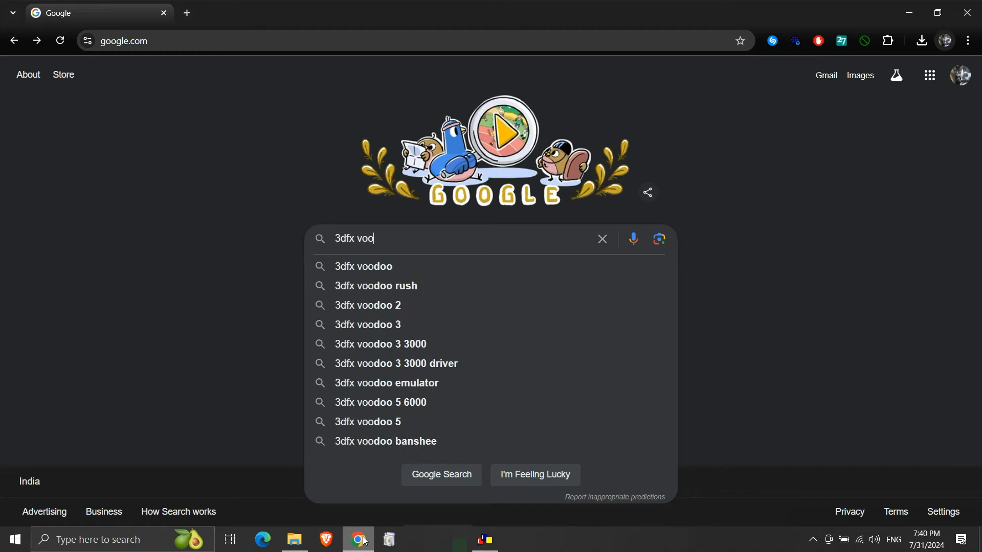
type("doo 3 3000")
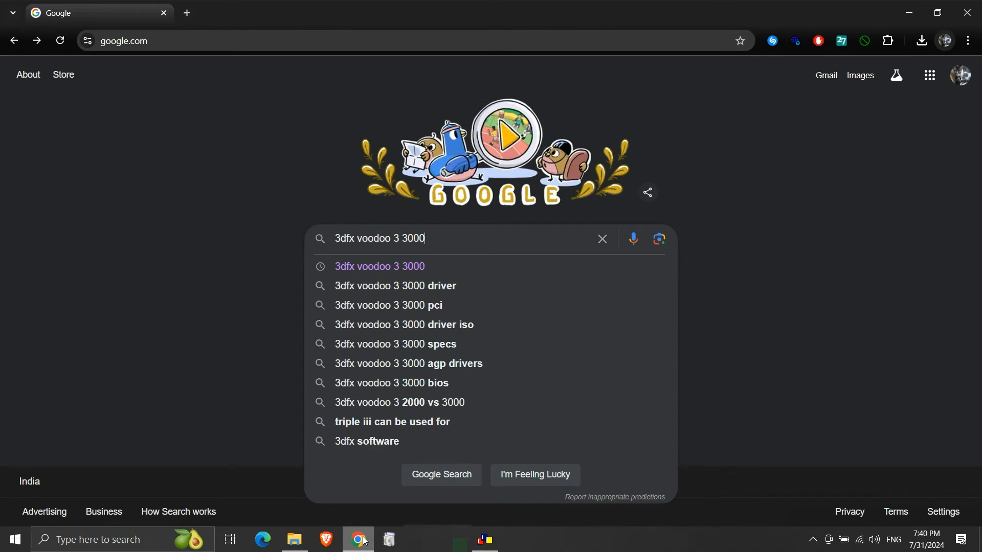
key("Down")
key("Return")
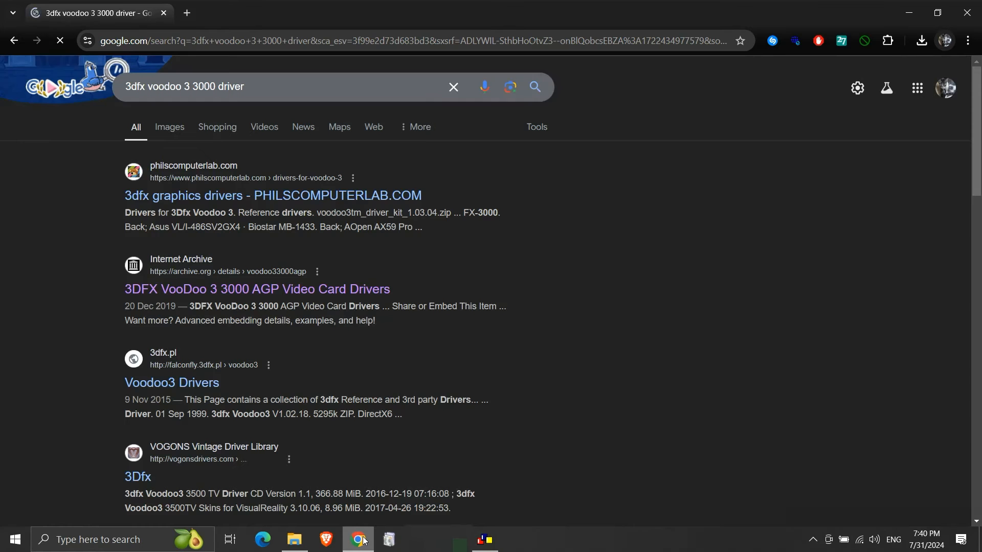
- Find the Internet Archive page "3dfx Voodoo3 3000 AGP WHQL Driver" in the search results and download its ISO image
scroll(337, 411, "down", 7)
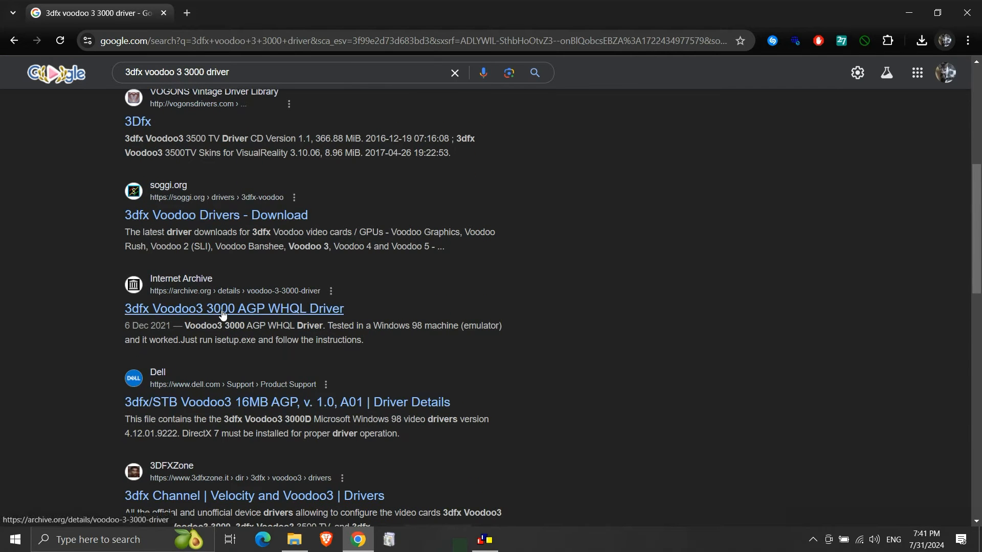
left_click(223, 310)
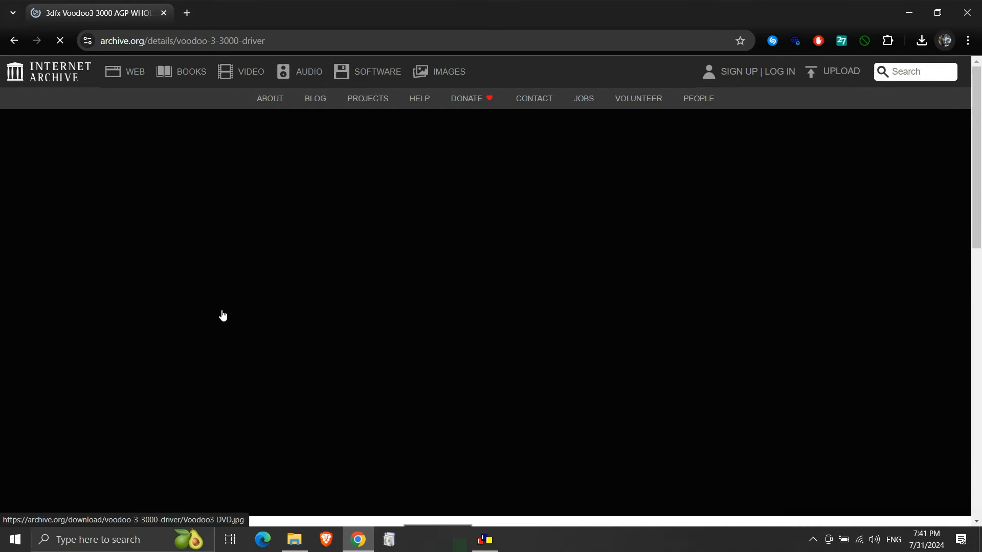
scroll(237, 337, "down", 3)
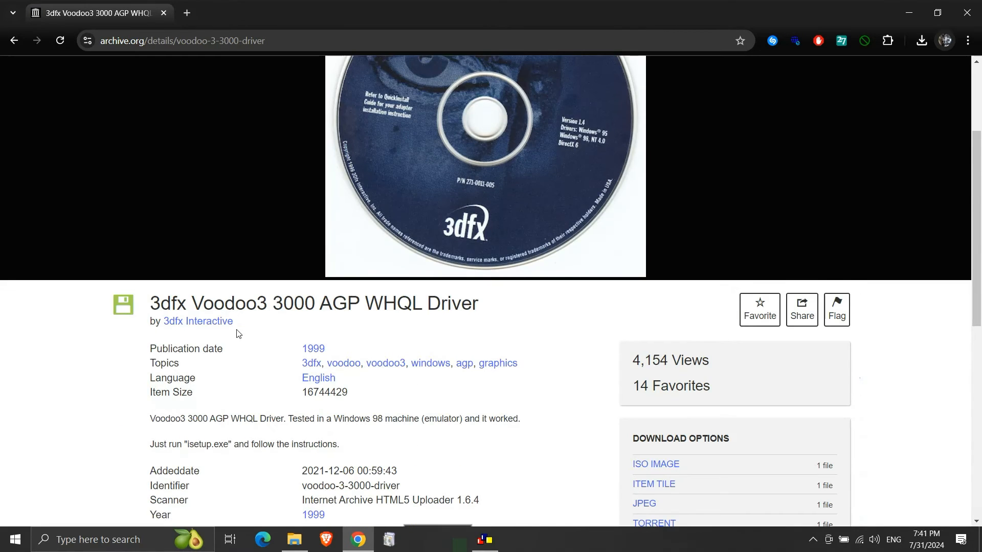
scroll(236, 333, "down", 2)
scroll(237, 334, "down", 1)
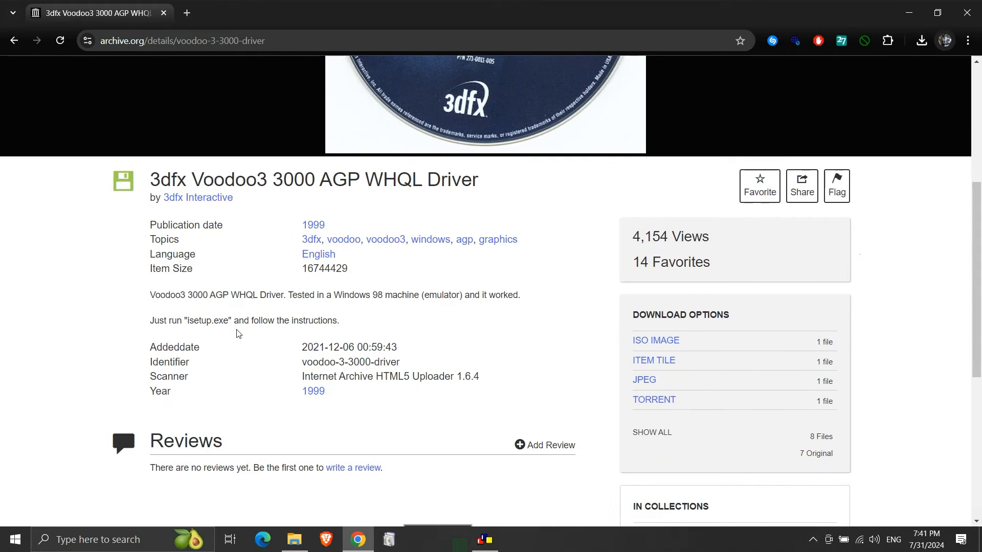
left_click(690, 342)
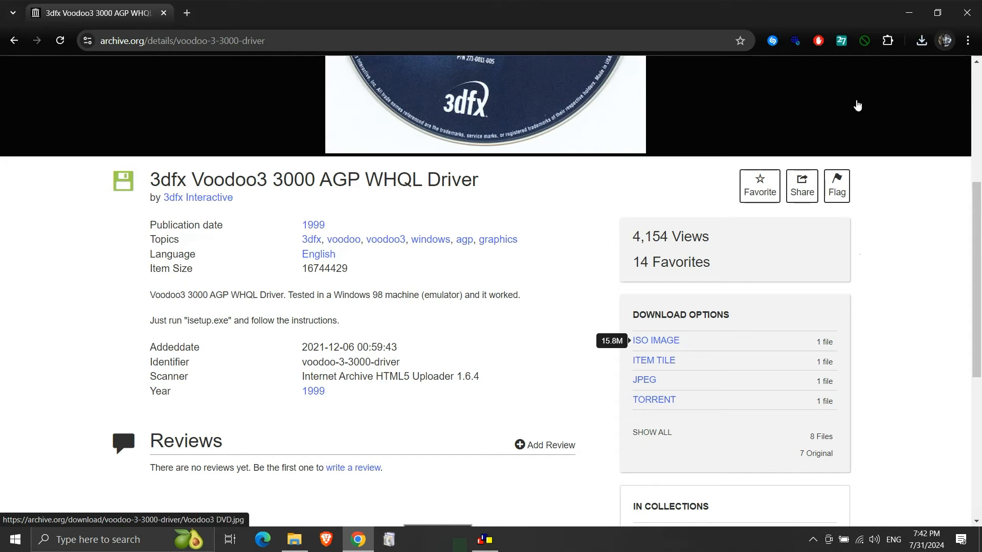
- Switch back to PCem, start the "Win 98 SE" machine and load "Voodoo3 3000 WHQL Driver.iso" as its CD-ROM image
left_click(902, 15)
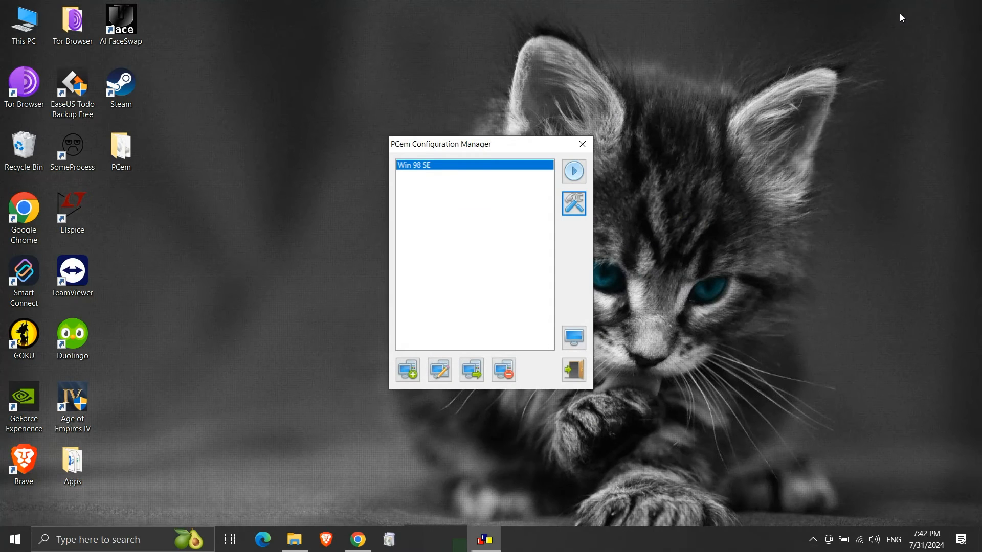
left_click(573, 172)
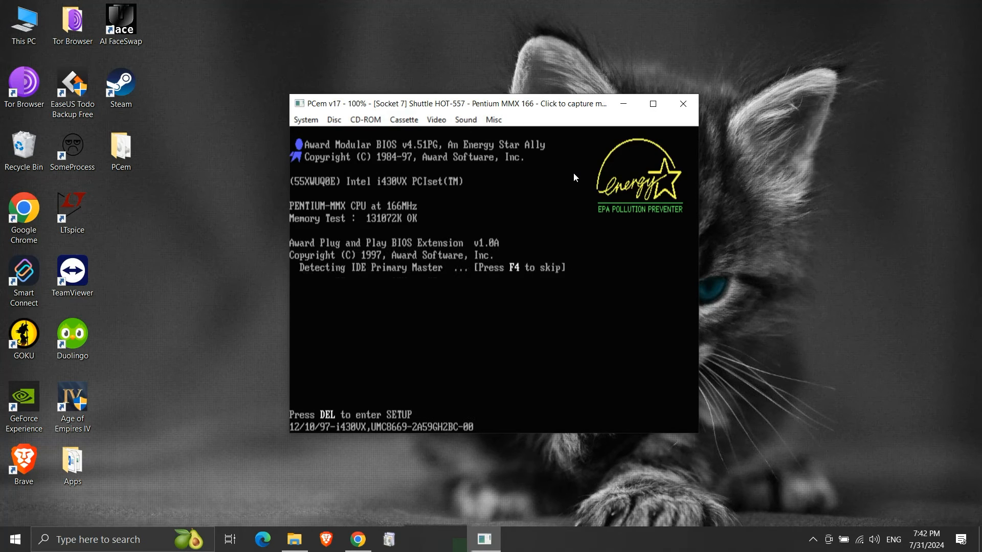
left_click(375, 121)
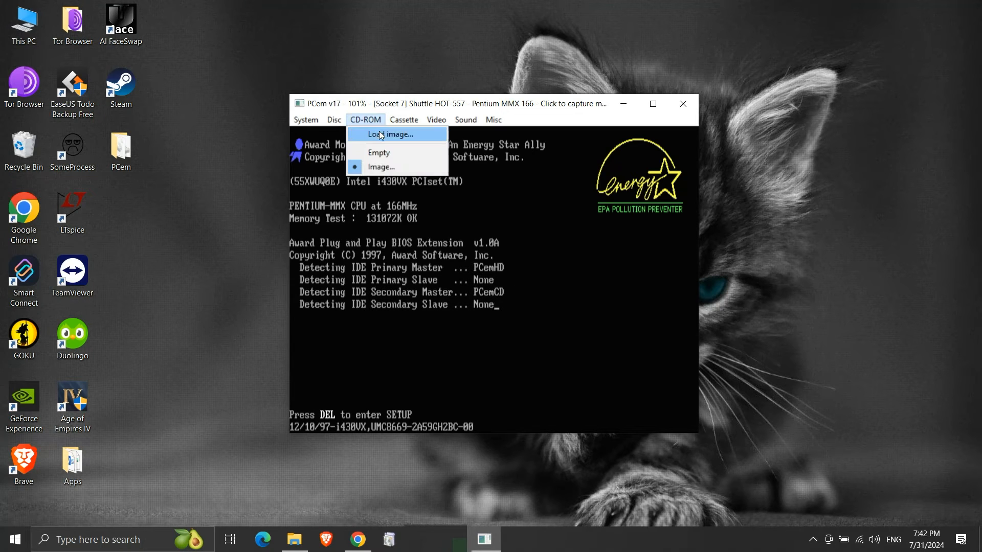
left_click(380, 135)
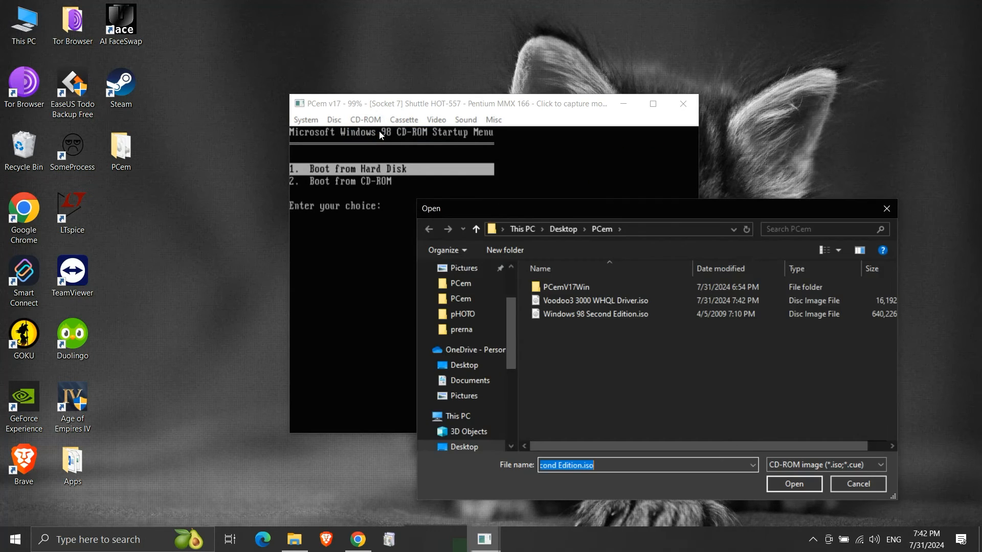
left_click(559, 298)
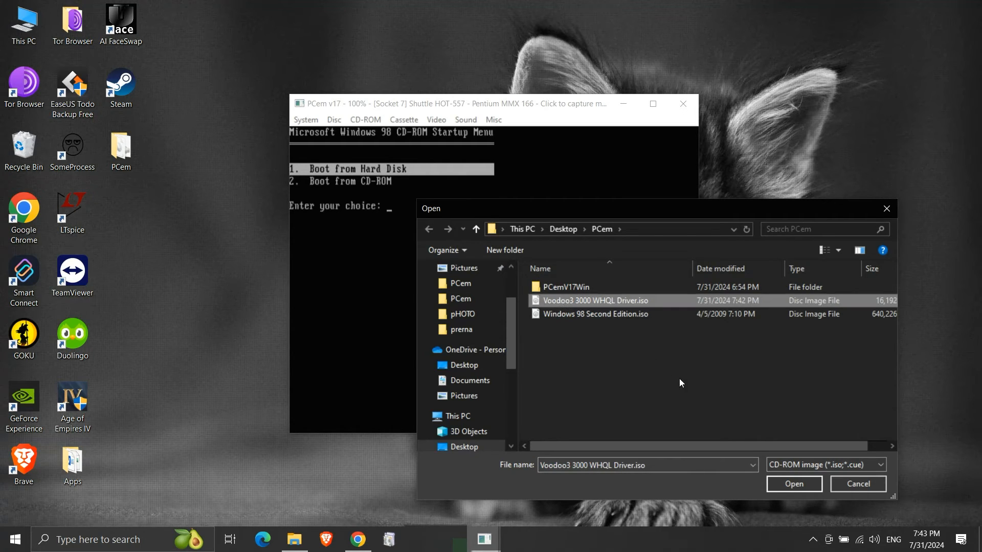
left_click(788, 484)
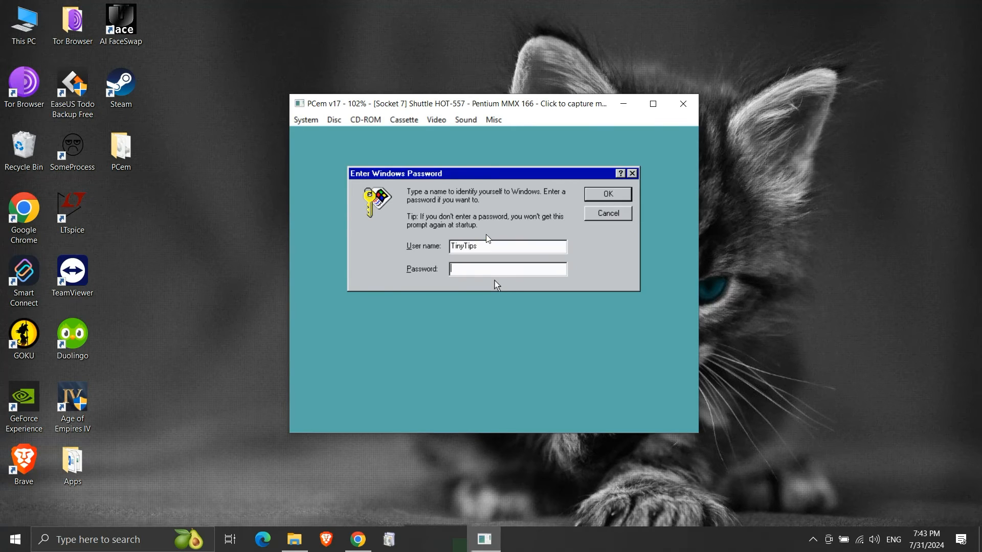
- In Windows 98, run setup from the Voodoo3 3000 WHQL Driver disc (D:) and restart the system to continue the installation
left_click(495, 279)
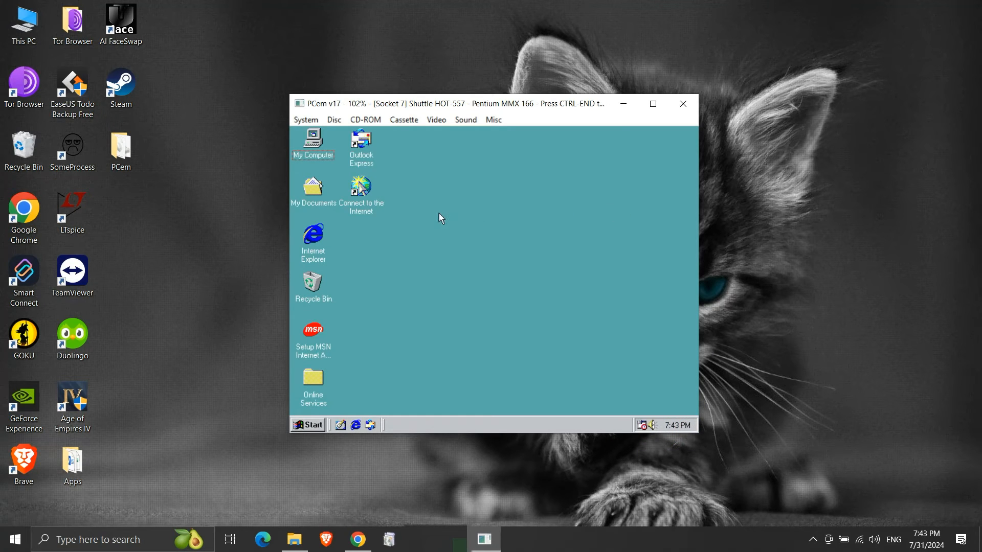
double_click(320, 153)
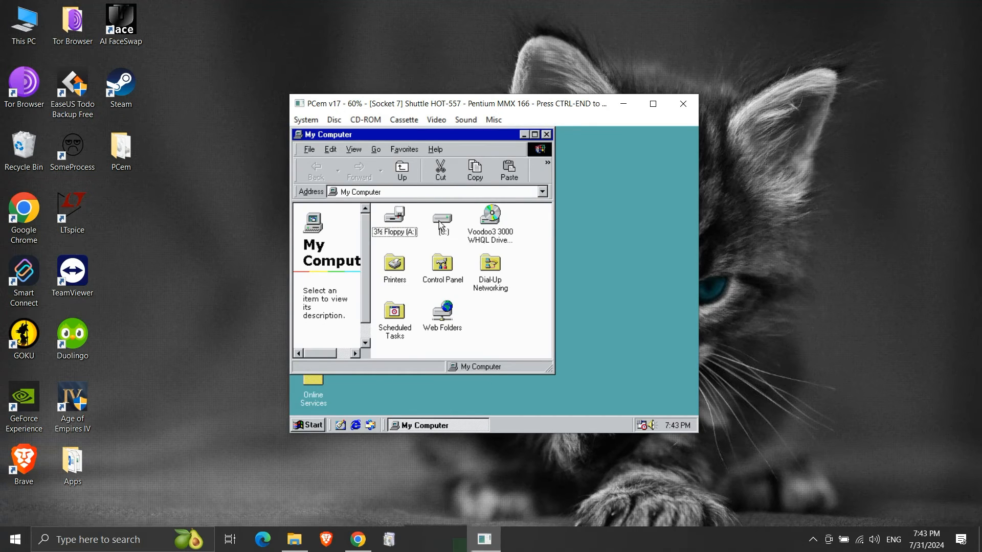
left_click(495, 227)
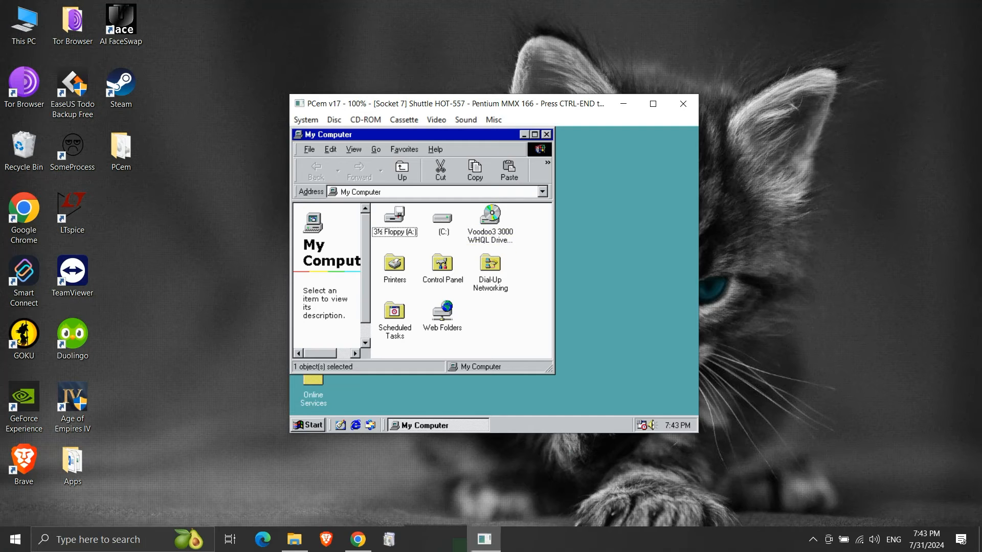
double_click(492, 219)
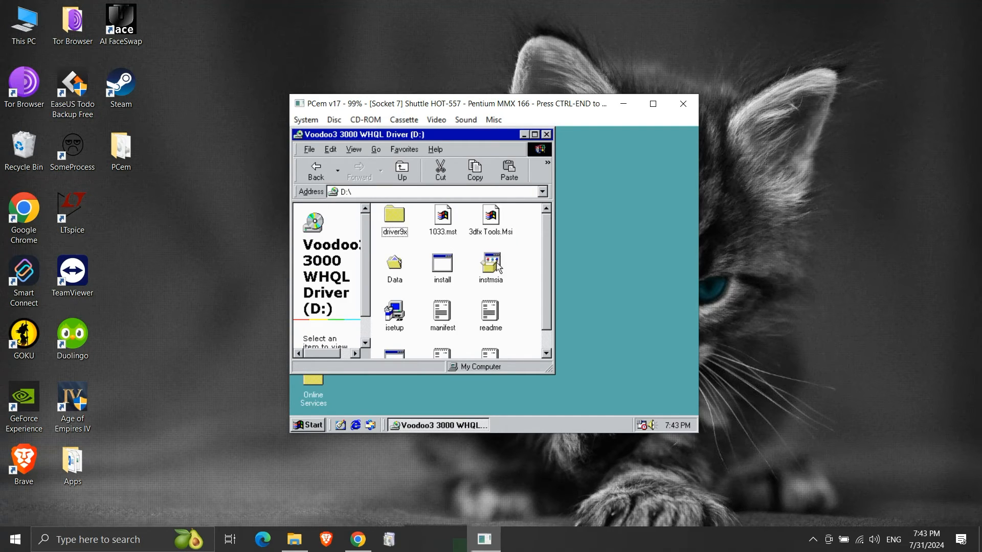
scroll(498, 267, "down", 1)
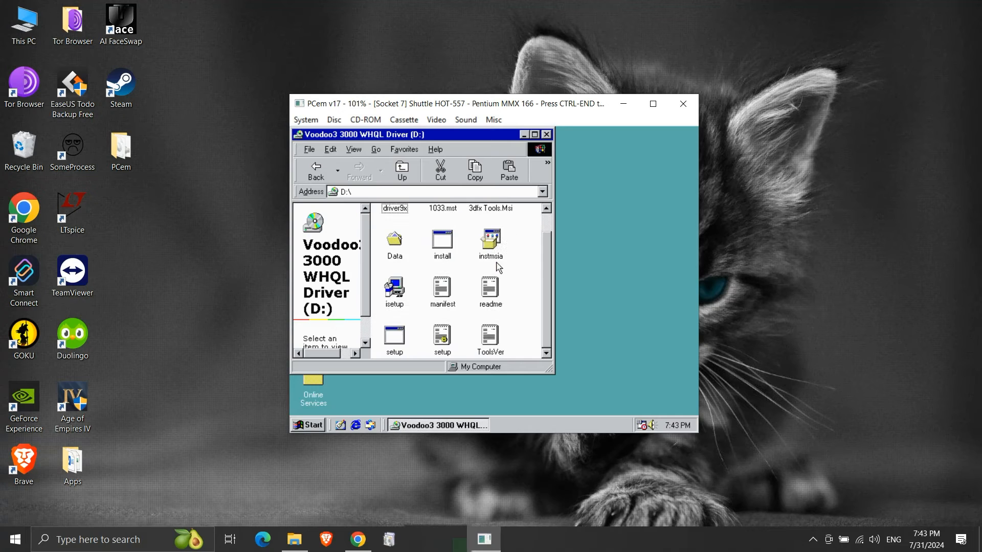
double_click(404, 338)
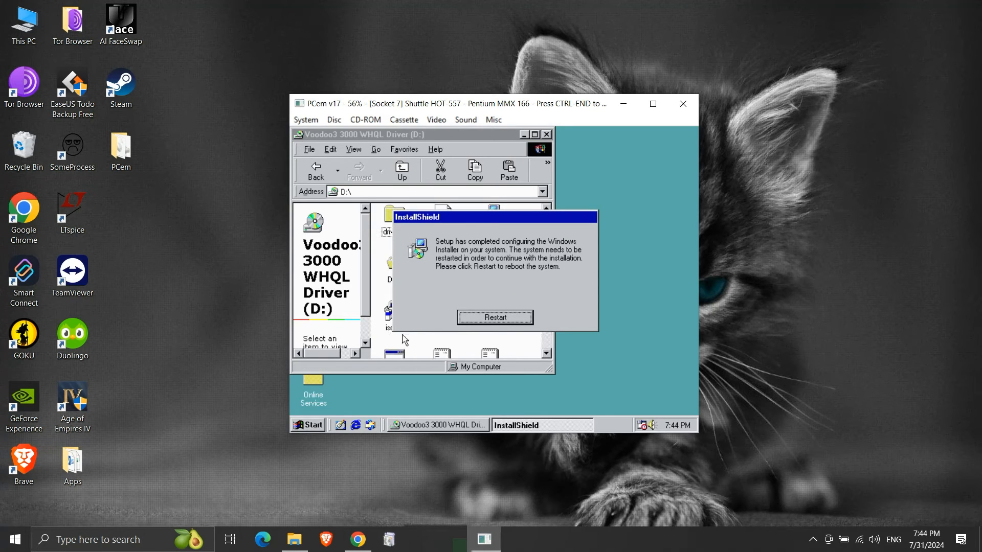
left_click(494, 317)
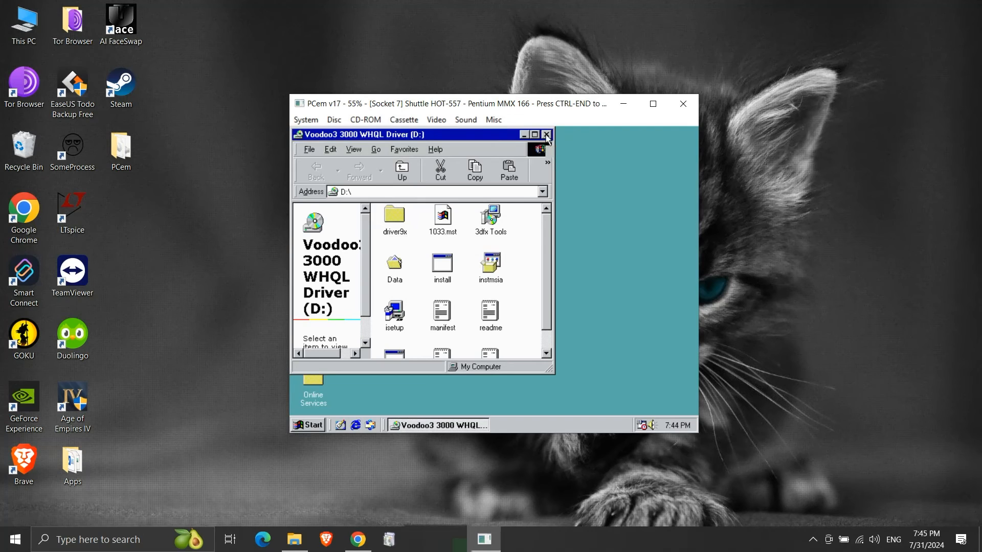
- Close the disc window, complete the 3dfx Tools Setup wizard and restart Windows so the installation takes effect
left_click(546, 135)
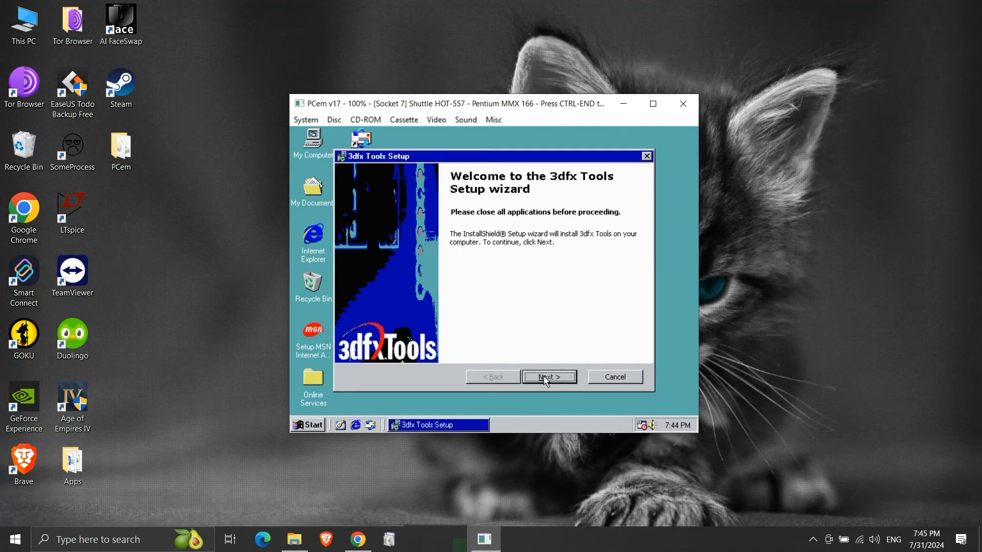
left_click(545, 377)
left_click(468, 332)
left_click(556, 376)
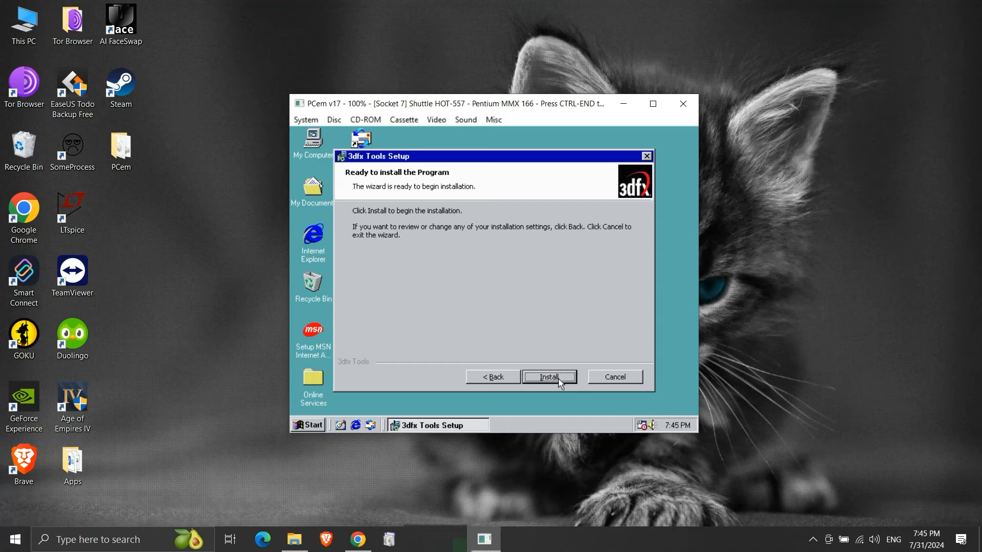
left_click(549, 376)
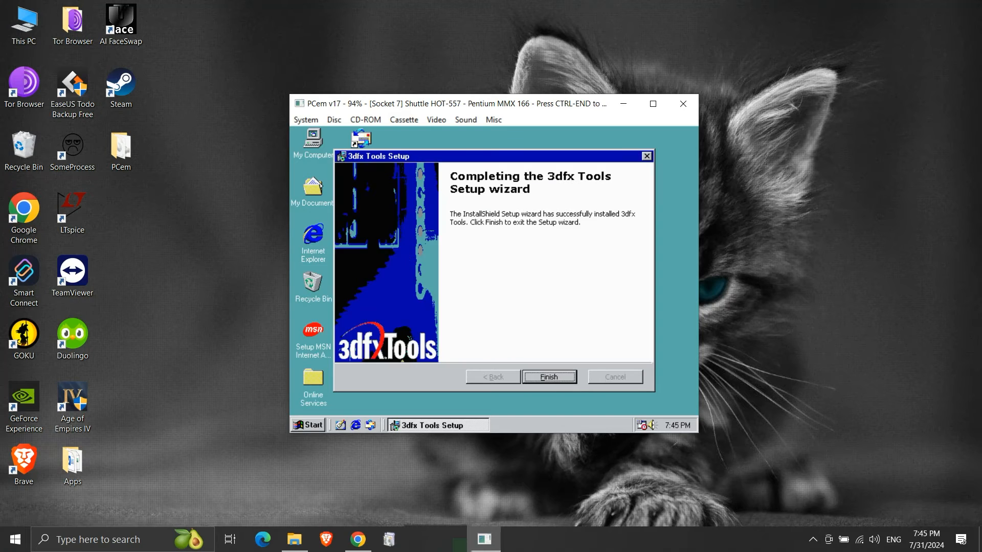
left_click(558, 379)
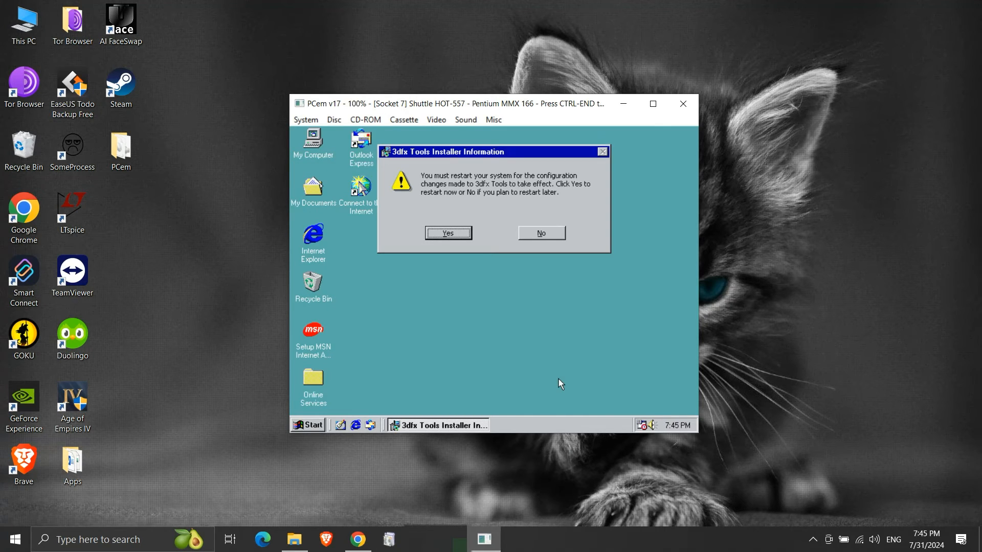
left_click(460, 233)
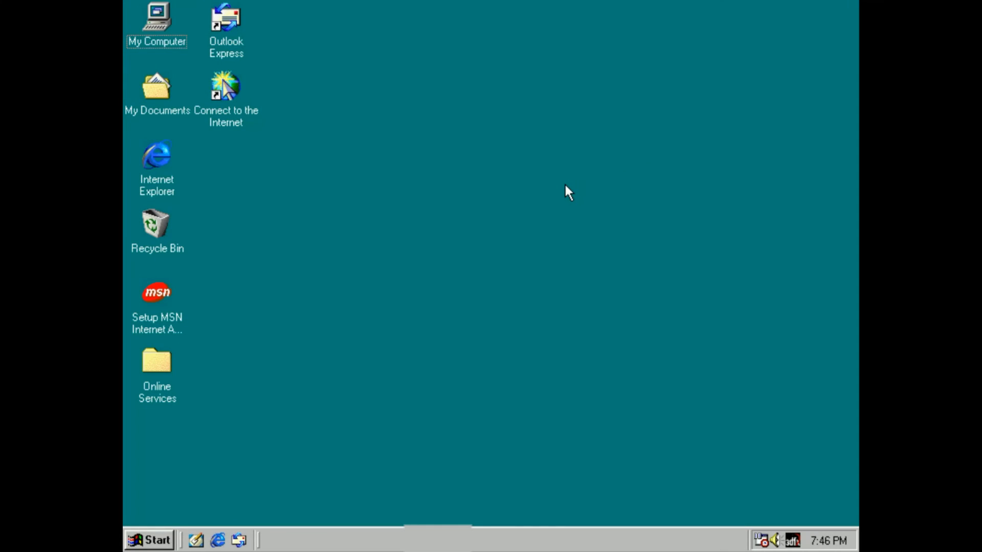
- In the desktop's display settings, choose True Color (32 bit) and a screen area of 1024 by 768 pixels
right_click(565, 186)
left_click(588, 350)
left_click(443, 35)
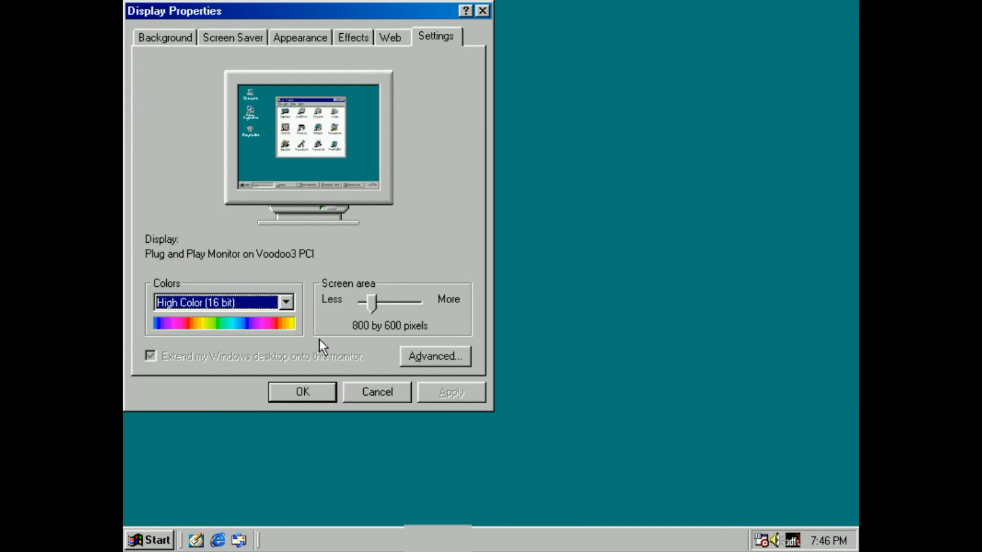
left_click(285, 302)
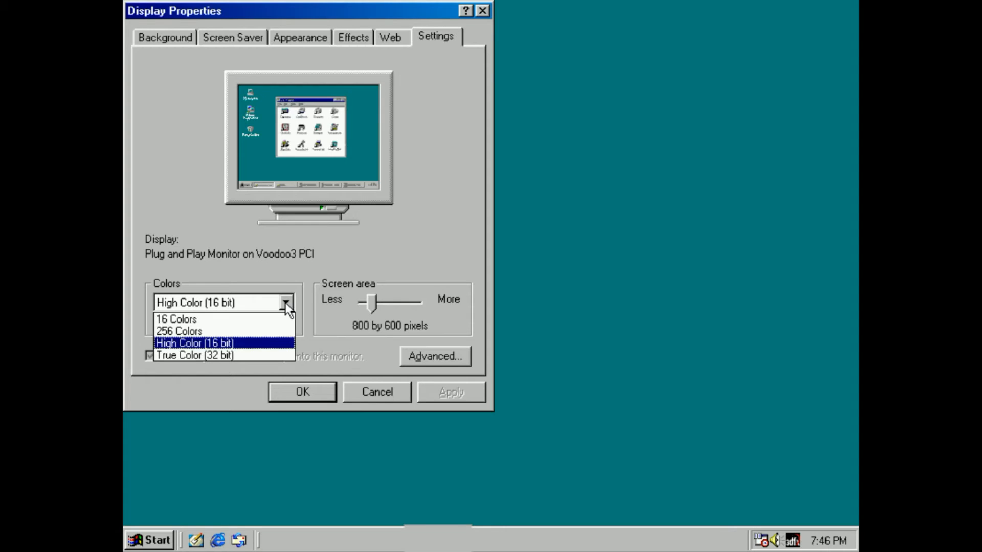
left_click(284, 353)
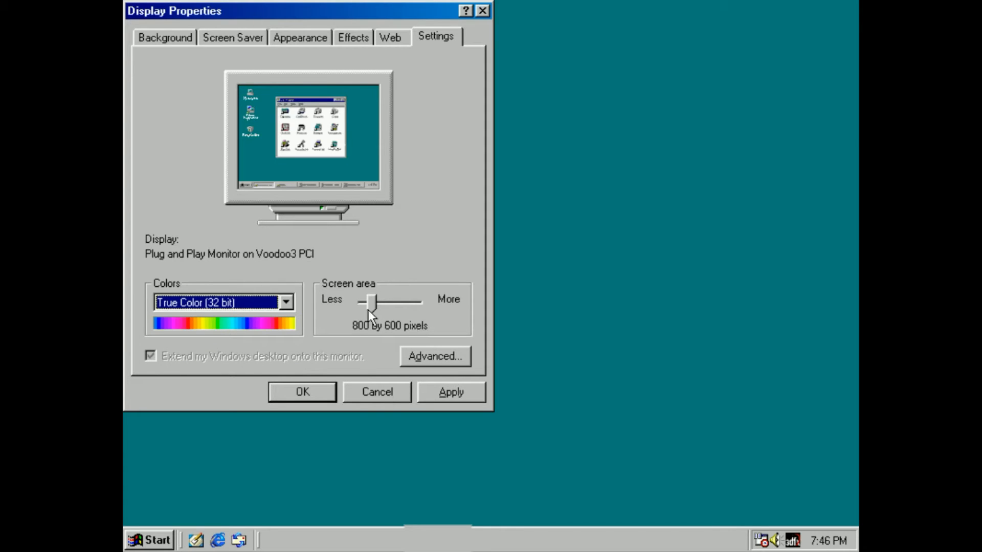
left_click_drag(373, 307, 389, 308)
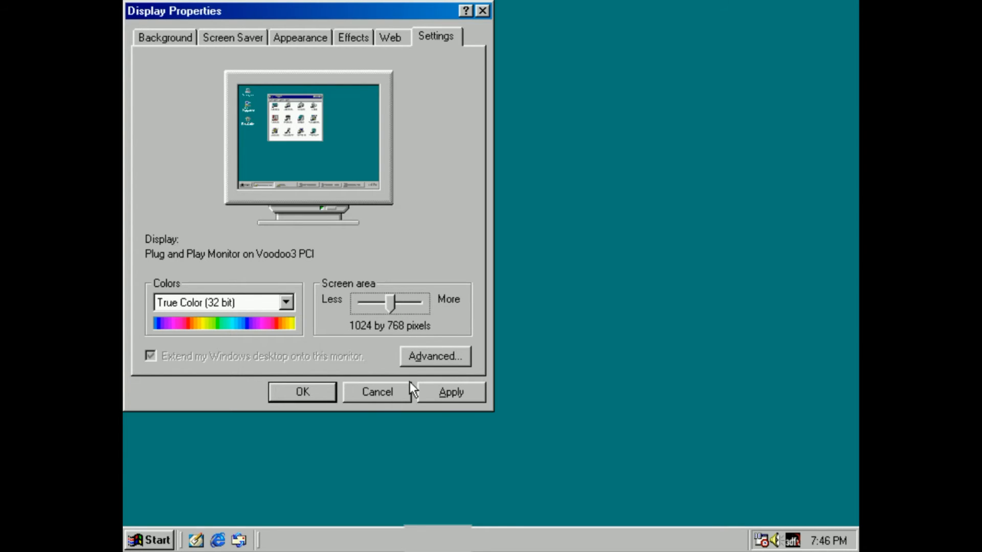
- Apply the new color settings without restarting, keep the resized desktop and close the display properties
left_click(444, 395)
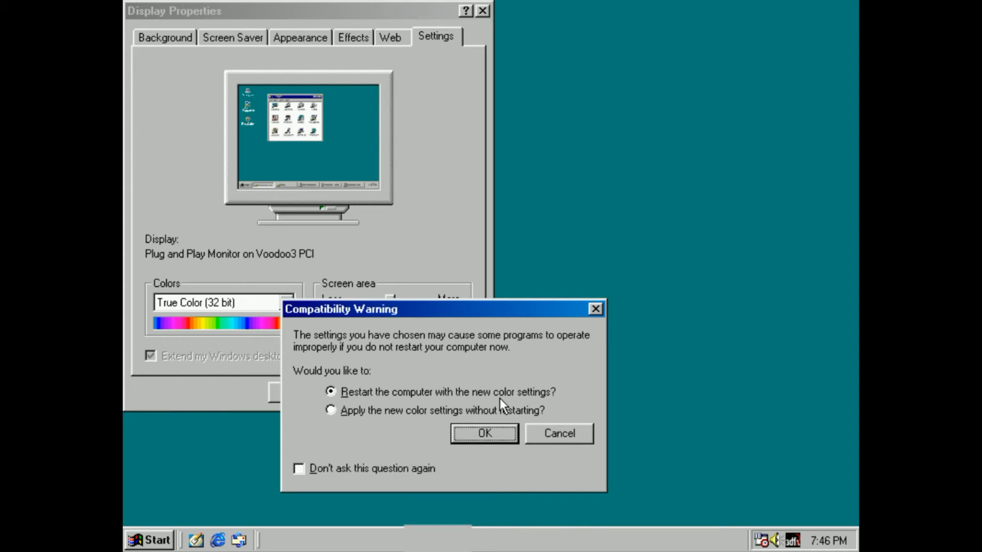
left_click(485, 408)
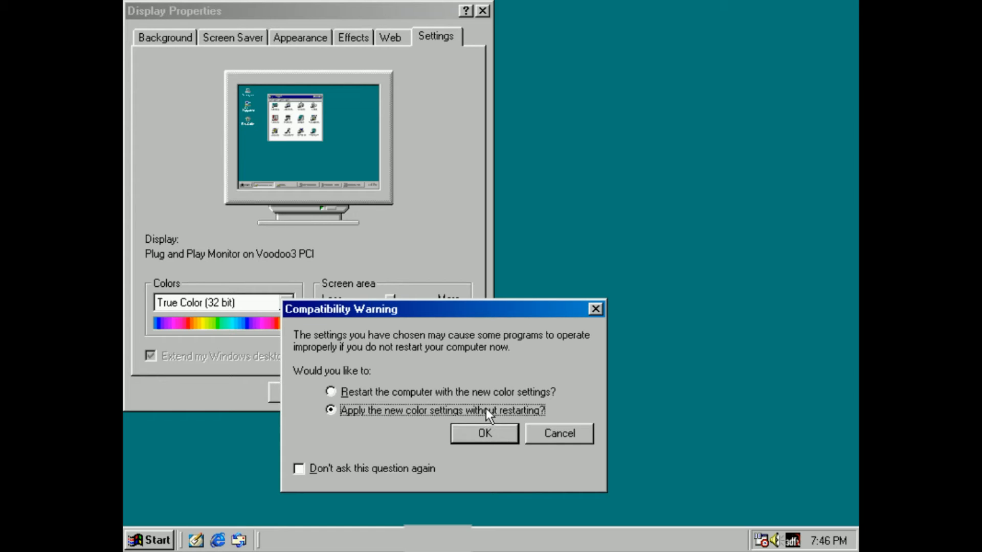
left_click(490, 438)
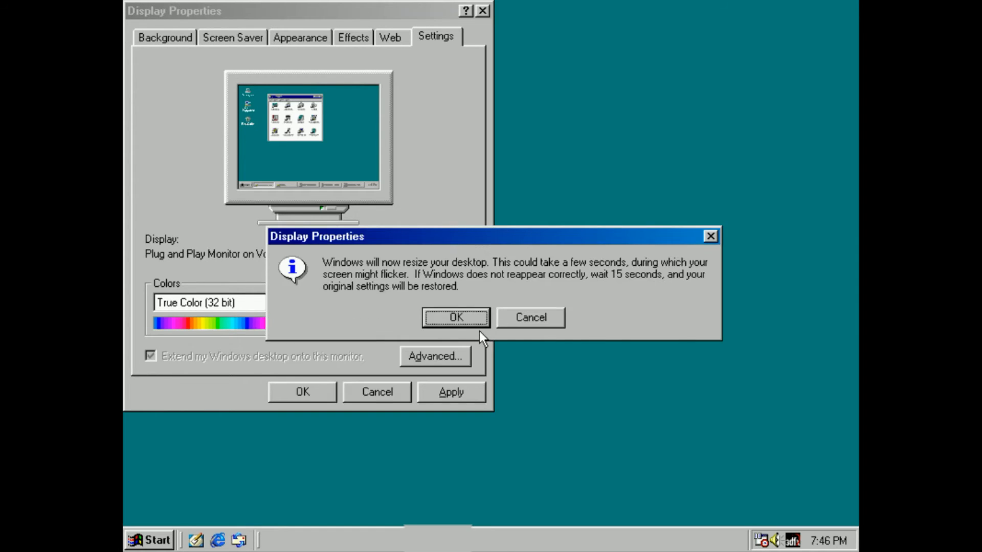
left_click(471, 316)
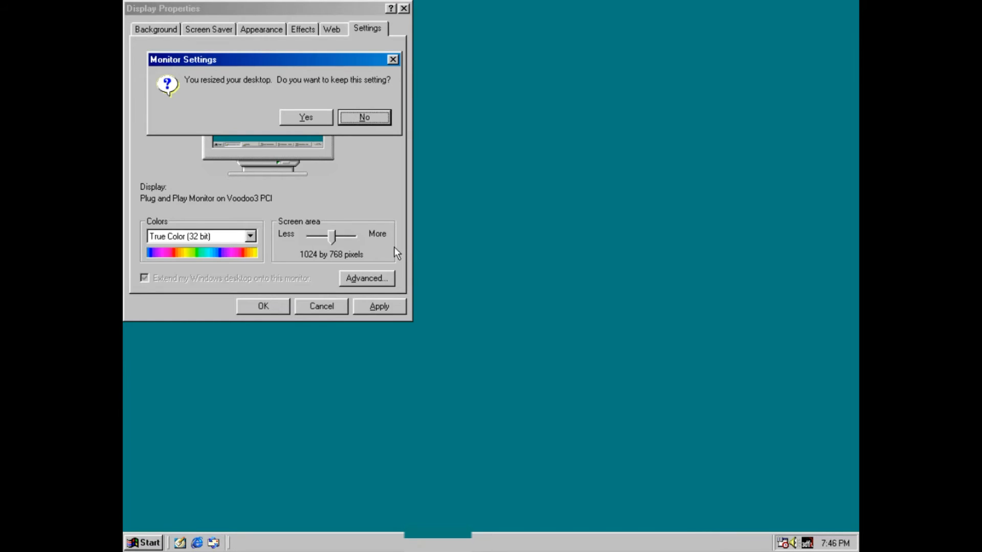
left_click(324, 114)
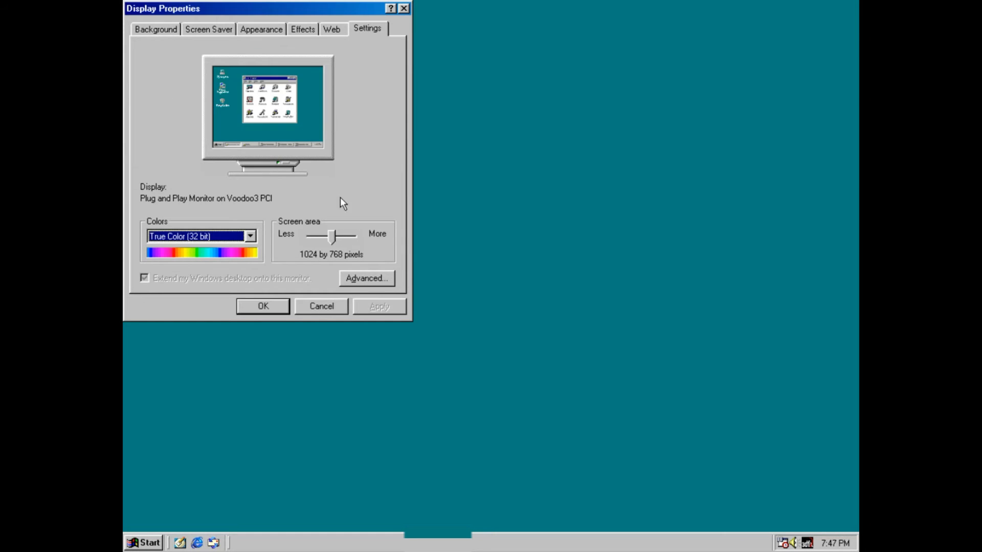
left_click(262, 308)
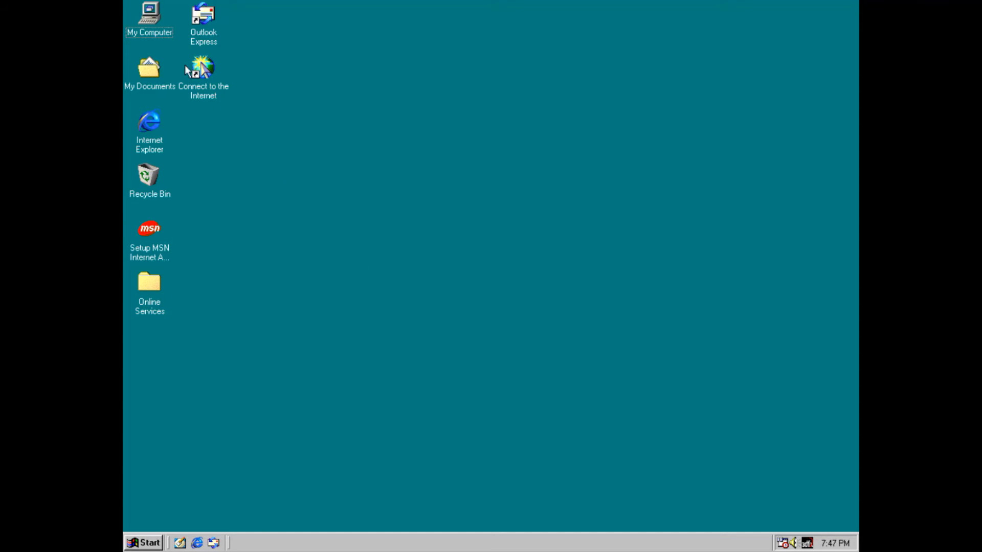
- Check the Display adapters category in My Computer's Device Manager and select the 3dfx Voodoo3 adapter
right_click(147, 28)
left_click(188, 106)
left_click(237, 46)
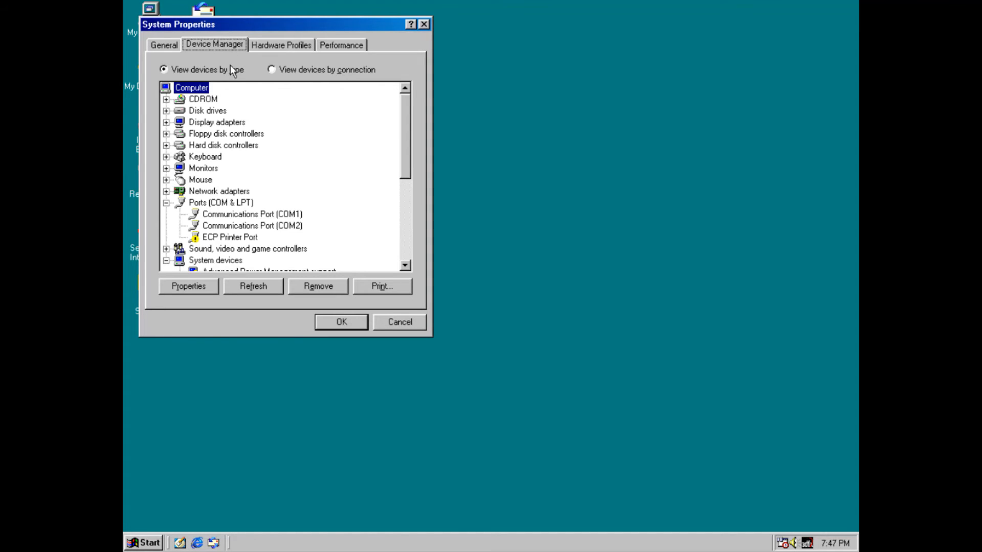
left_click(166, 123)
left_click(210, 135)
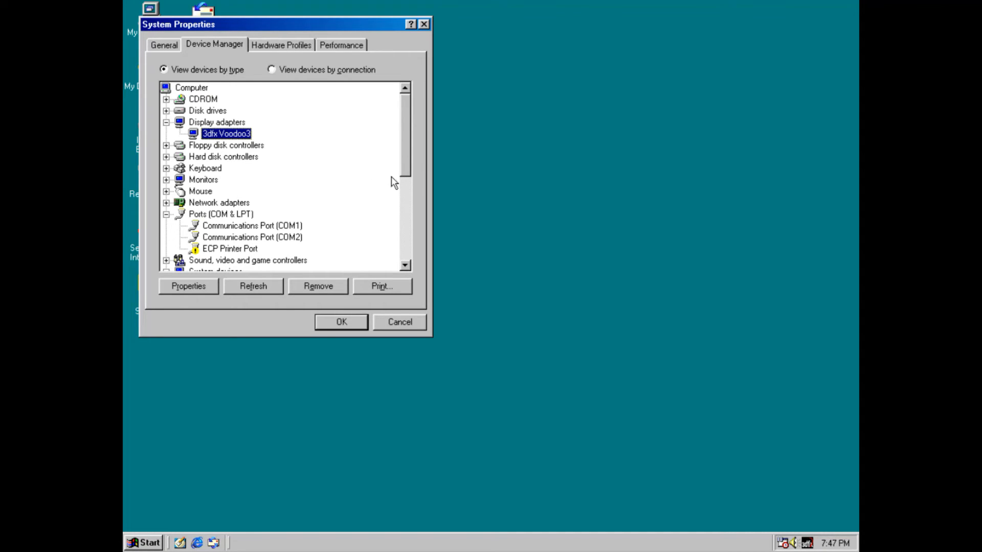
- Check the sound, video and game controllers, collapse the ports category in Device Manager, and close System Properties
left_click_drag(410, 167, 404, 200)
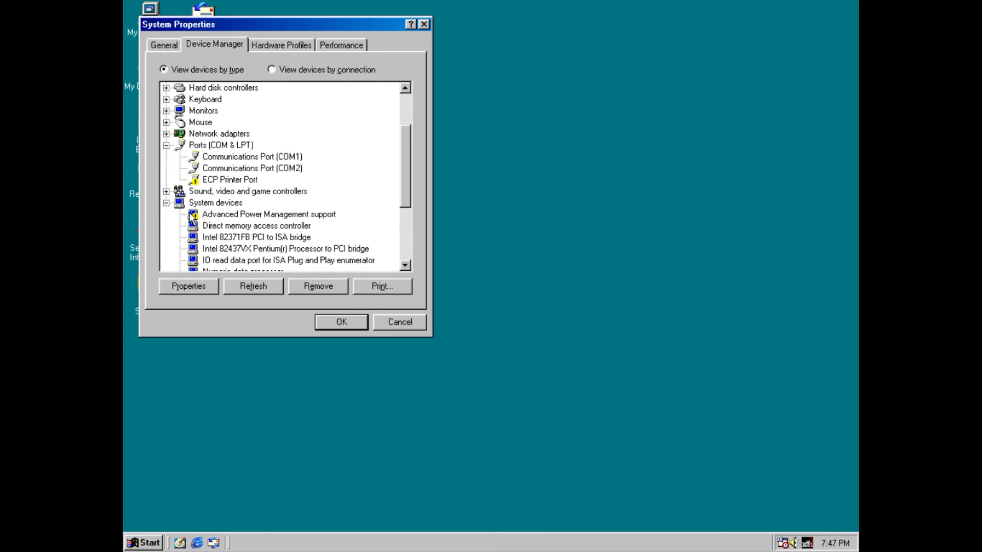
left_click(166, 191)
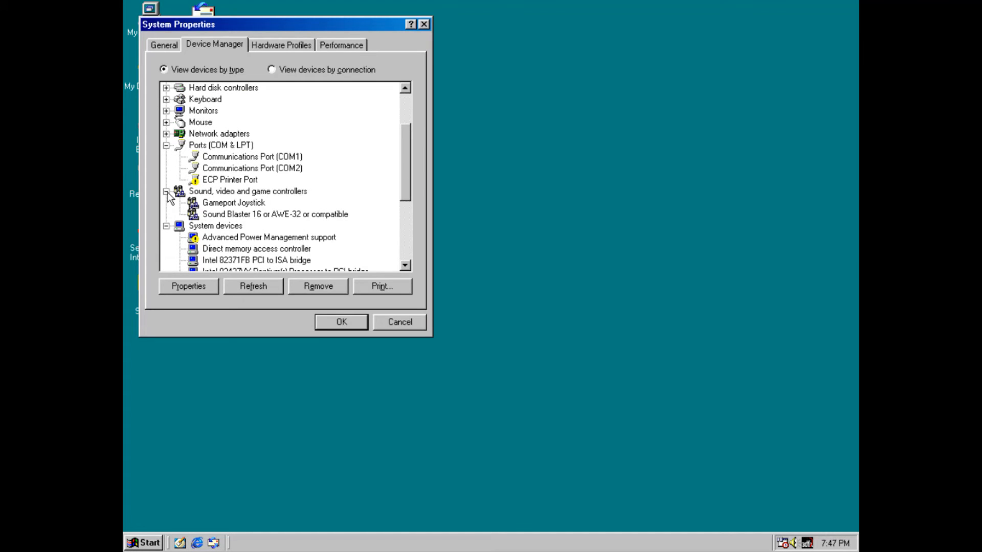
left_click(166, 192)
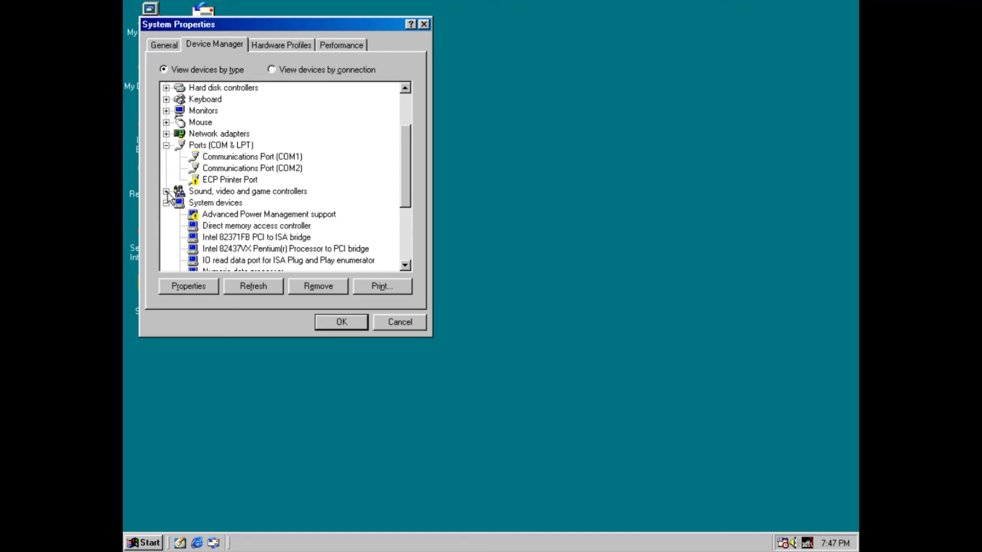
left_click(166, 145)
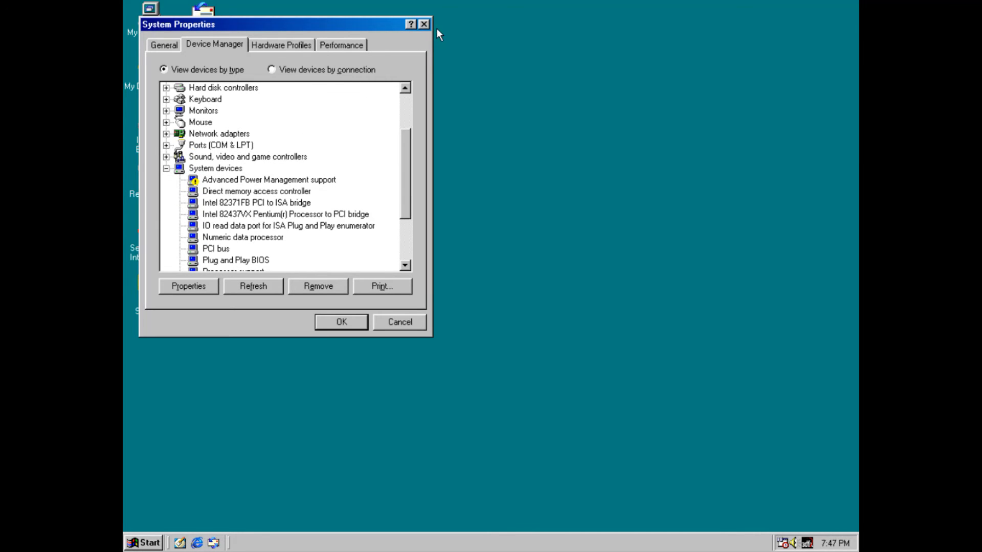
left_click(424, 25)
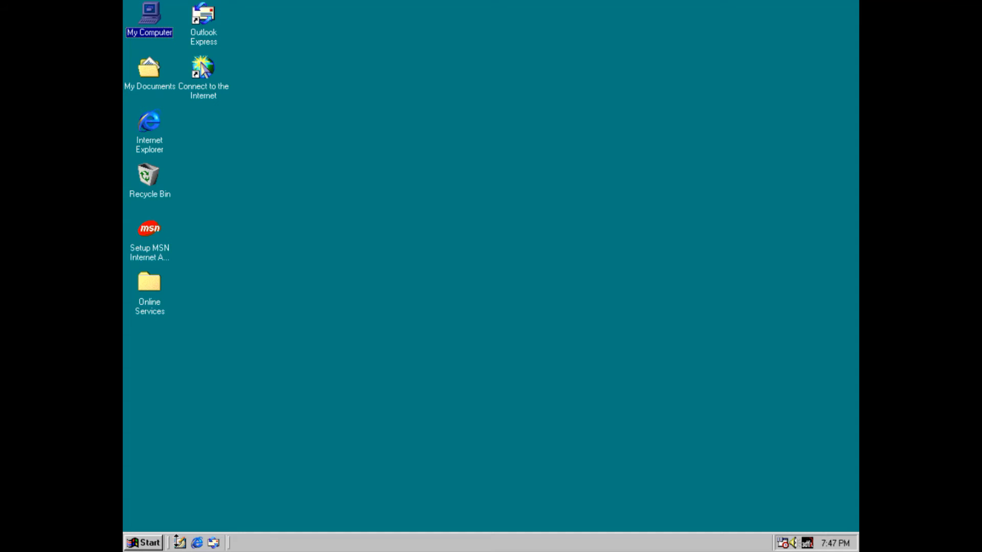
- Run dxdiag, check the DirectX version and the display device details, and close the diagnostic tool
left_click(148, 545)
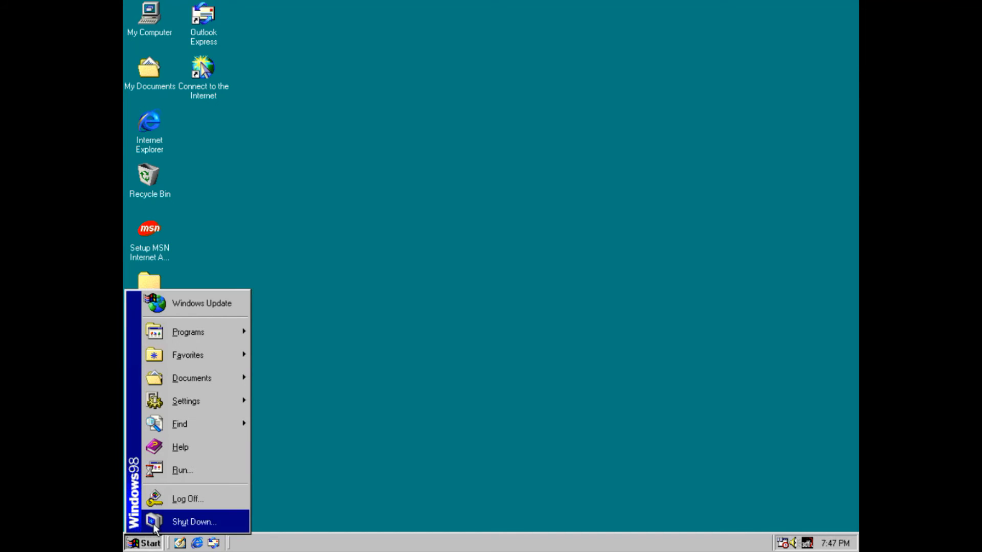
left_click(163, 477)
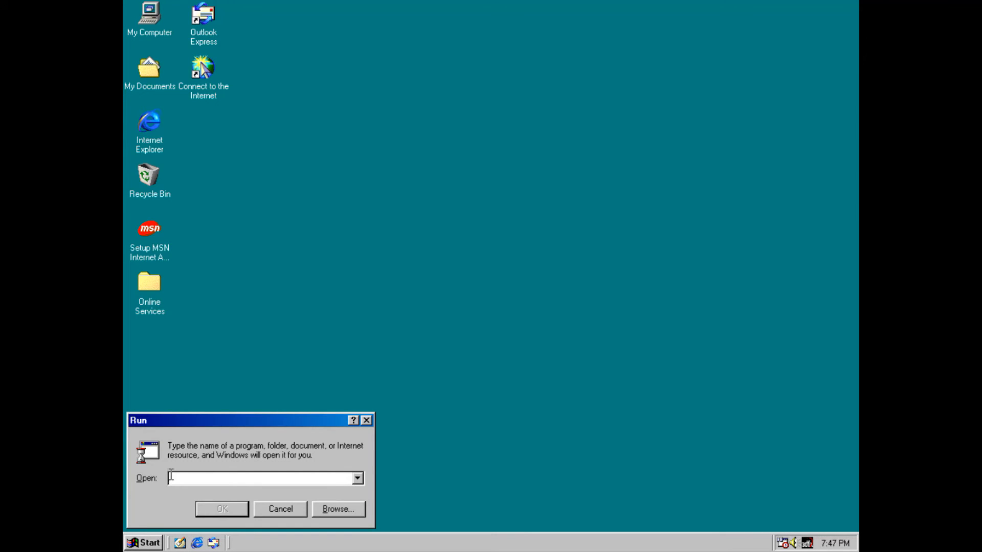
type("dxdiag")
key("Return")
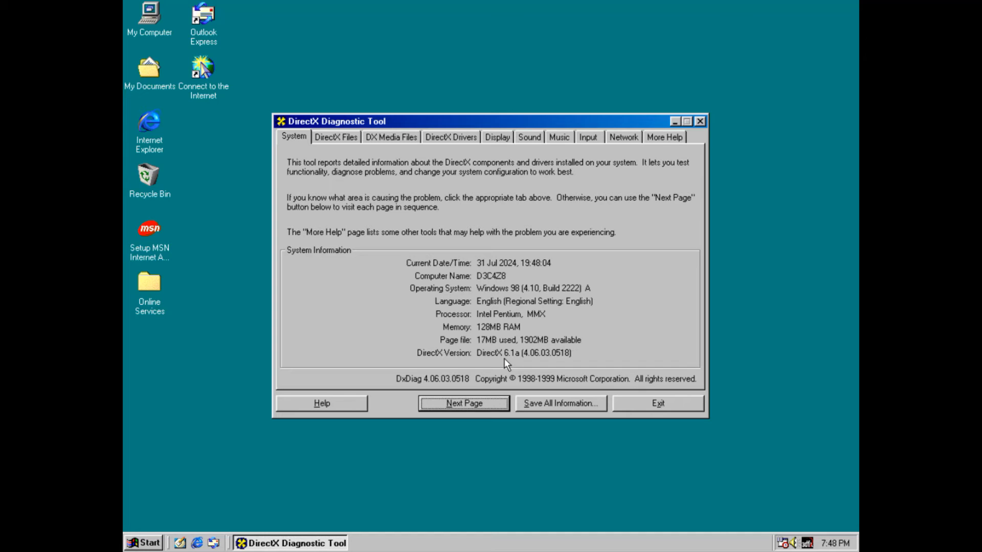
left_click(501, 139)
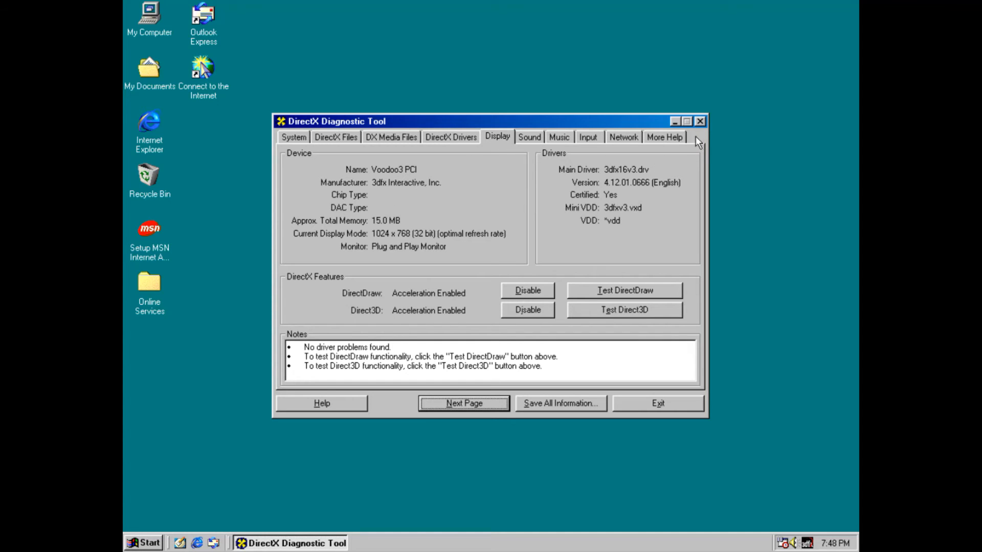
left_click(700, 122)
- Shut down Windows 98 in the virtual machine
left_click(147, 542)
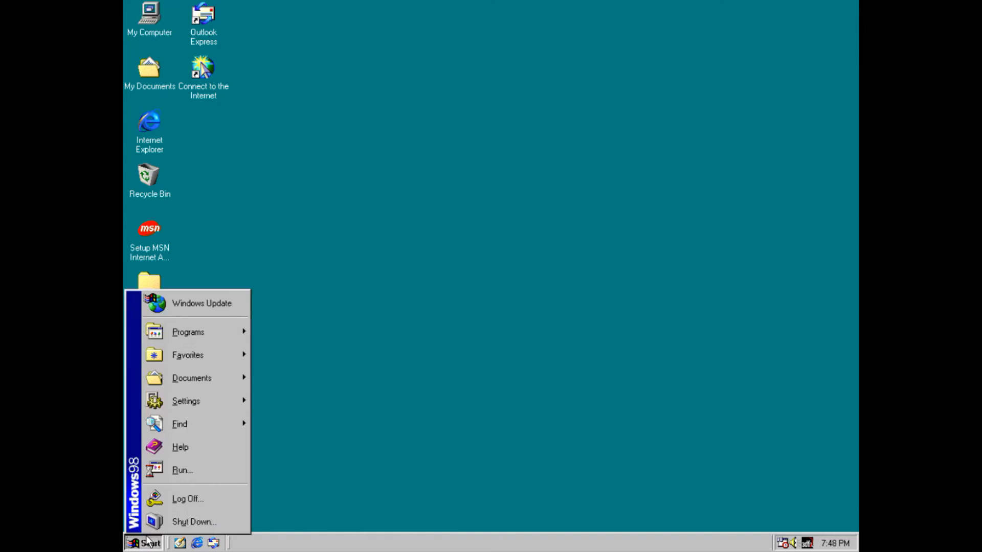
left_click(191, 521)
left_click(455, 283)
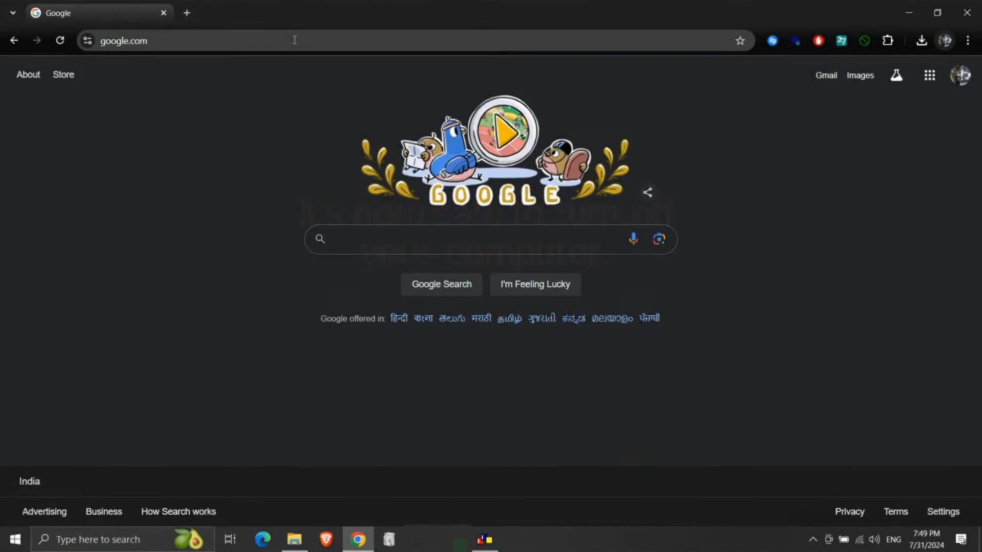
- In Chrome on the host, search Google for oldversion and open the OldVersion.com site
type("oldv")
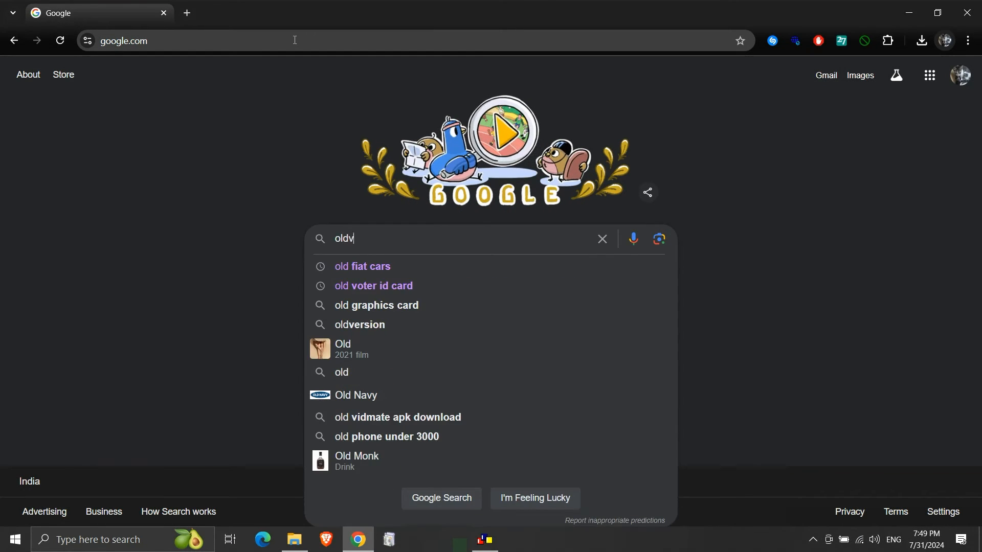
type("er")
key("Down")
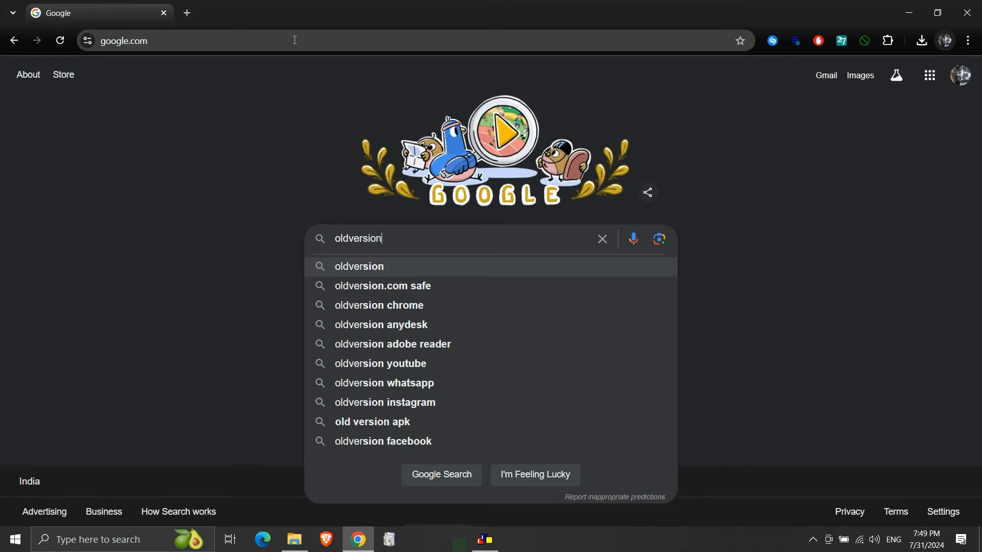
key("Return")
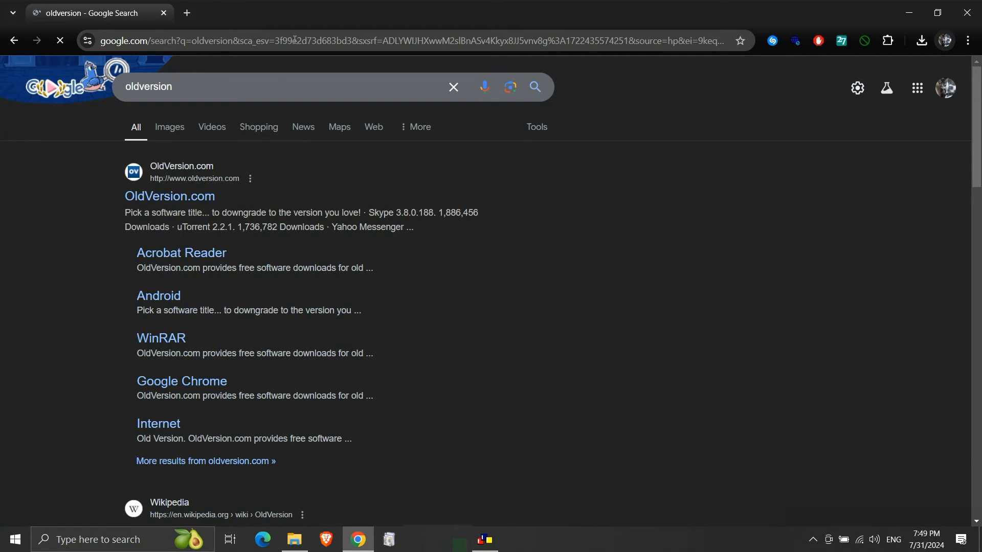
left_click(205, 200)
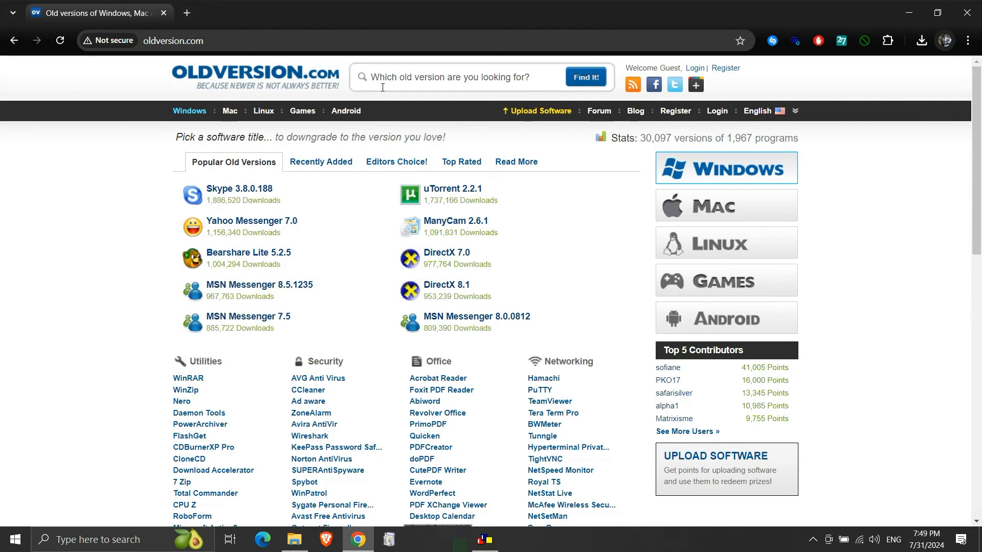
- Search OldVersion.com for DirectX and open the Windows DirectX page
left_click(384, 85)
type("directX")
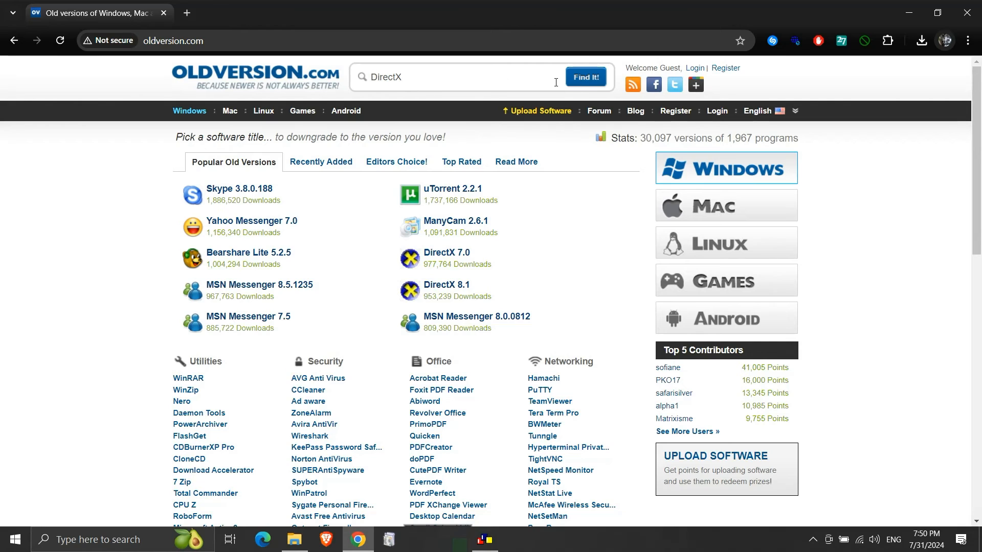
key("Return")
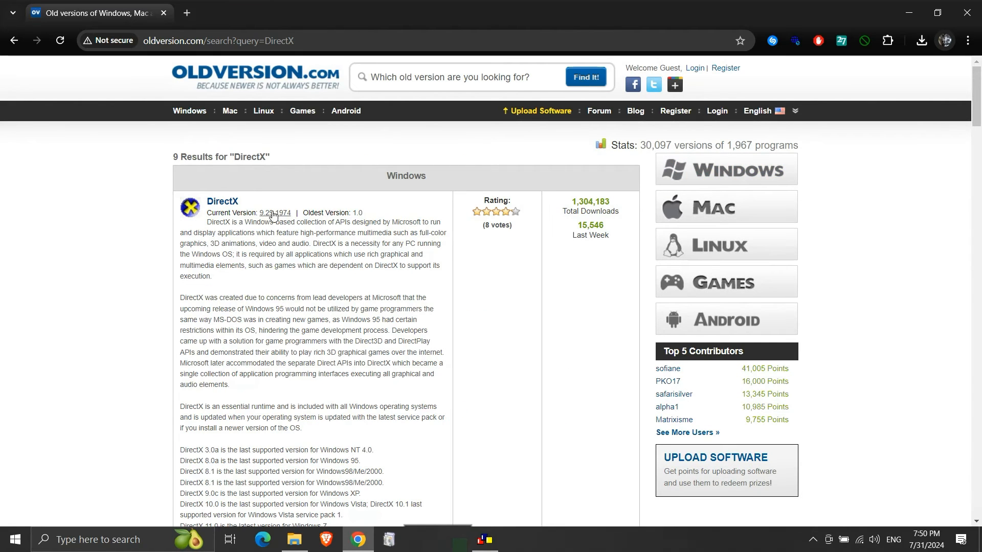
left_click(222, 202)
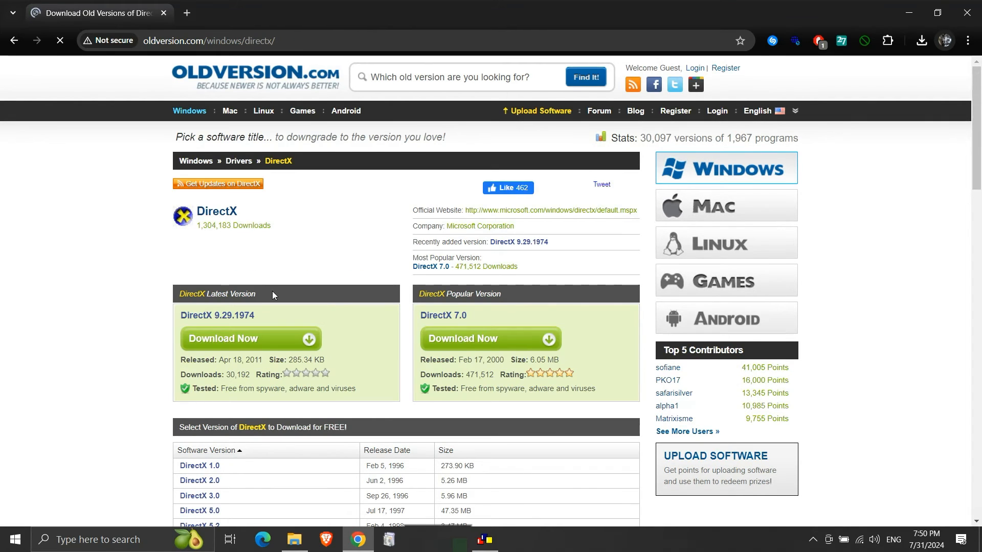
- Download DirectX 9.0c (Oct 2005), keep the blocked installer file, and minimize the browser
scroll(272, 290, "down", 4)
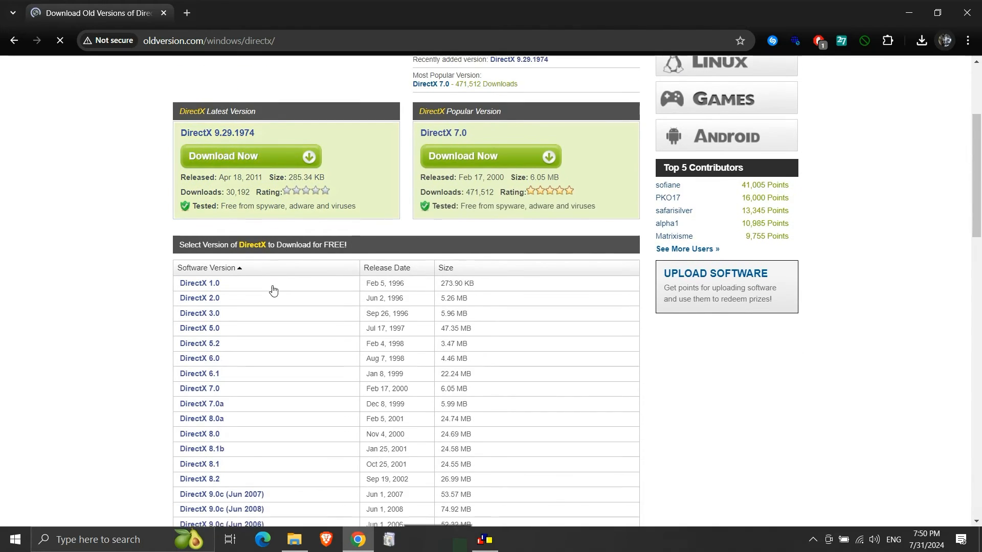
scroll(273, 290, "down", 1)
scroll(273, 290, "down", 2)
scroll(273, 290, "down", 2)
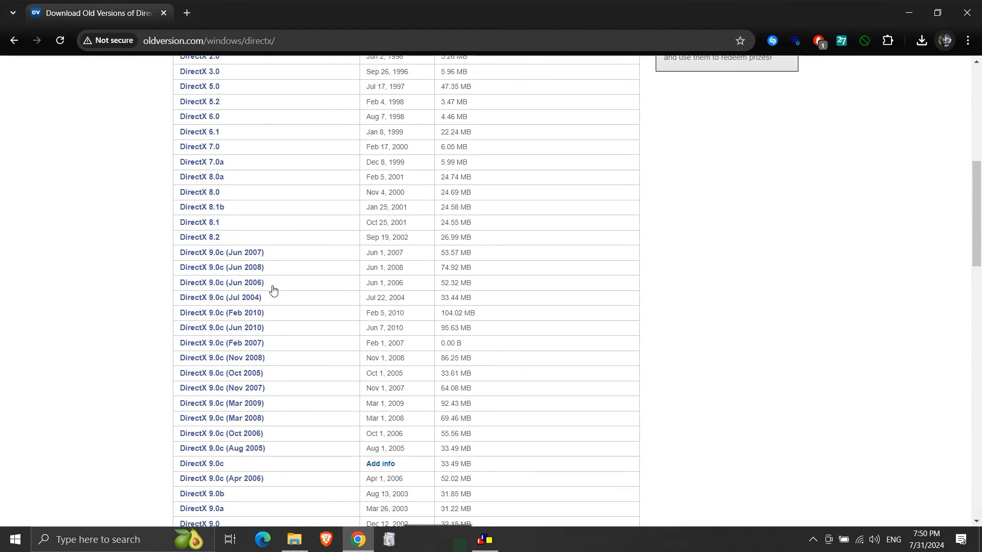
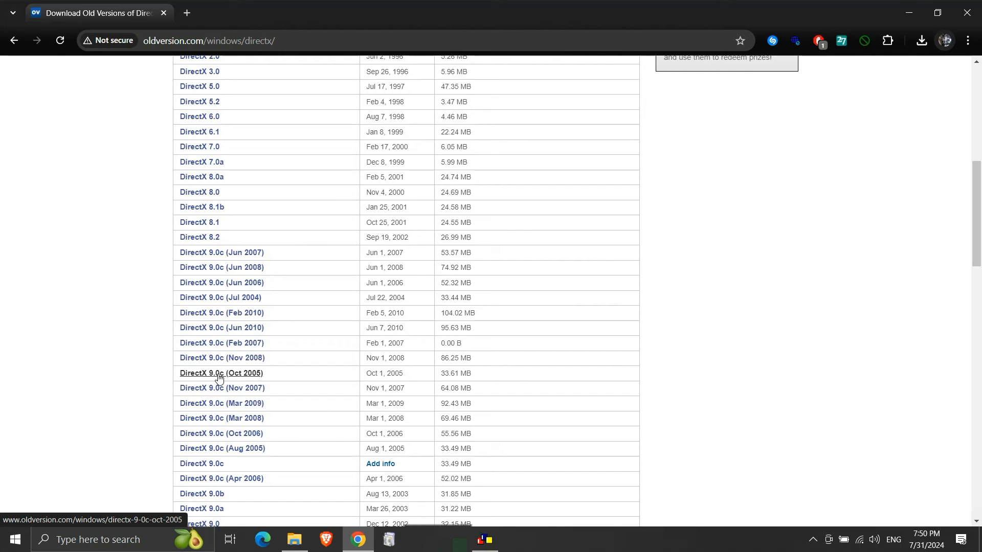
left_click(218, 377)
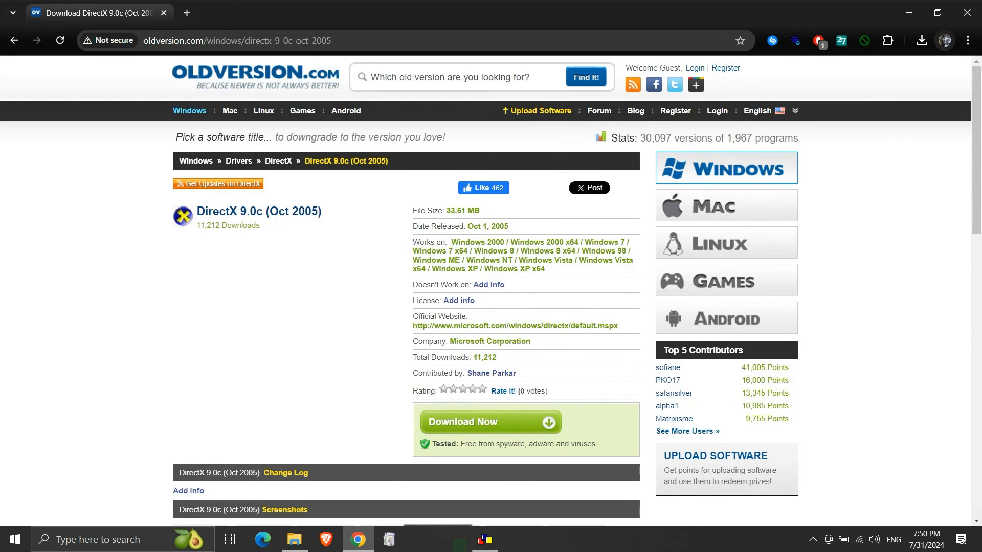
left_click(530, 422)
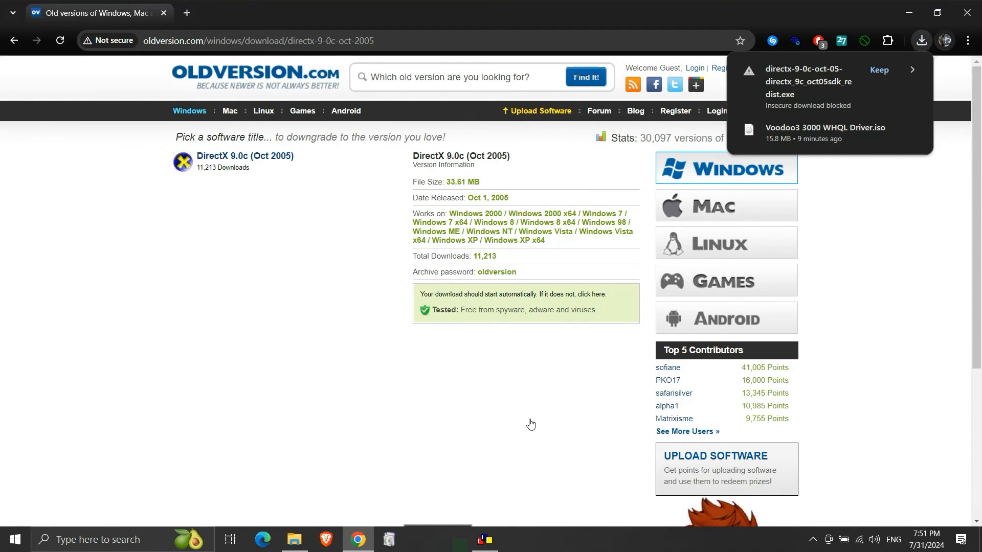
left_click(874, 72)
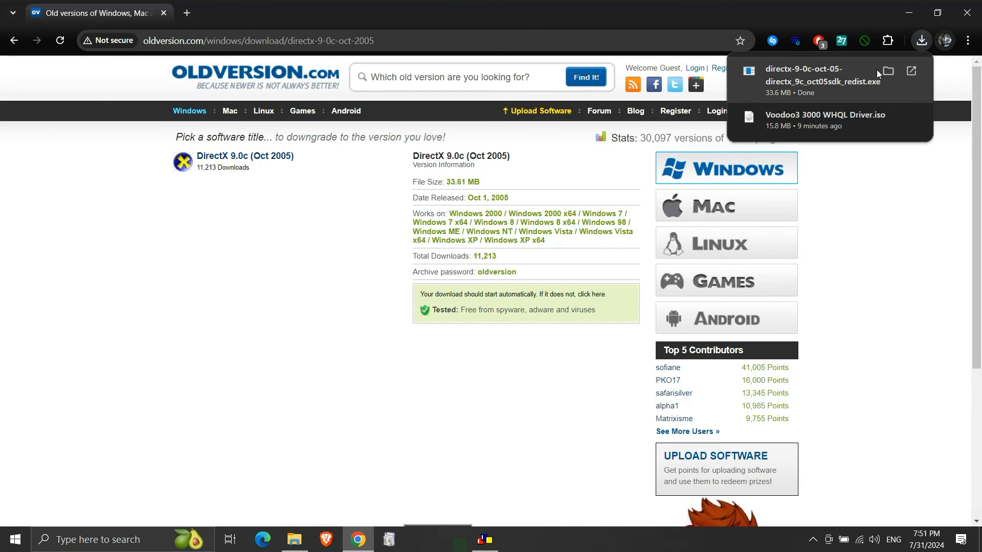
left_click(909, 14)
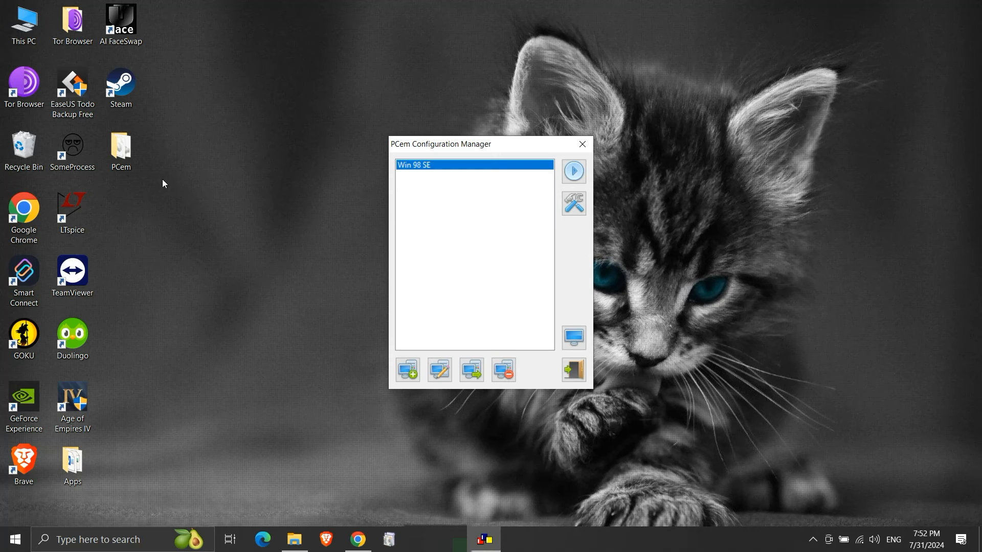
- Open the PCem folder on the desktop, widen the Name column, and copy directx-9-0c-oct-05-directx_9c_oct05sdk_redist.exe
double_click(132, 157)
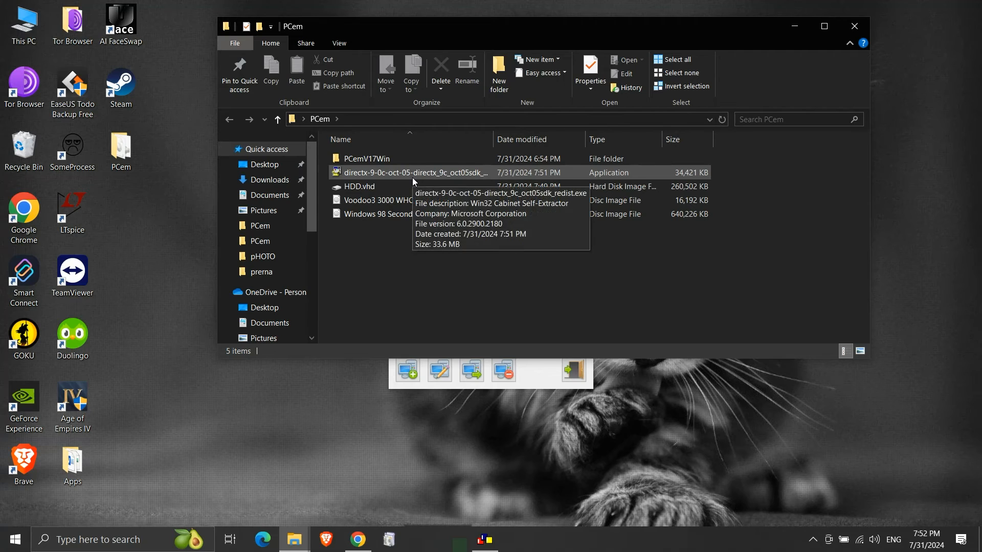
left_click_drag(493, 139, 530, 141)
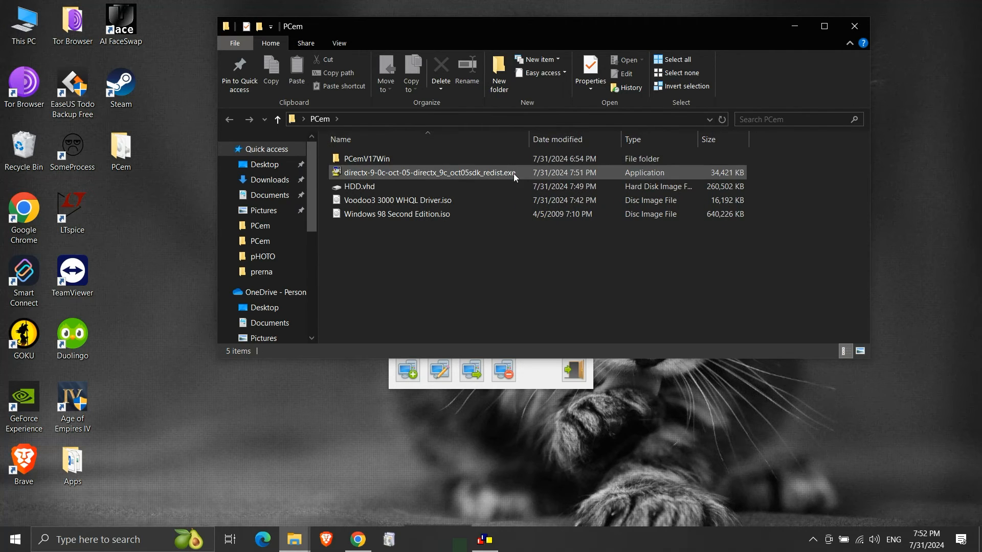
left_click(486, 174)
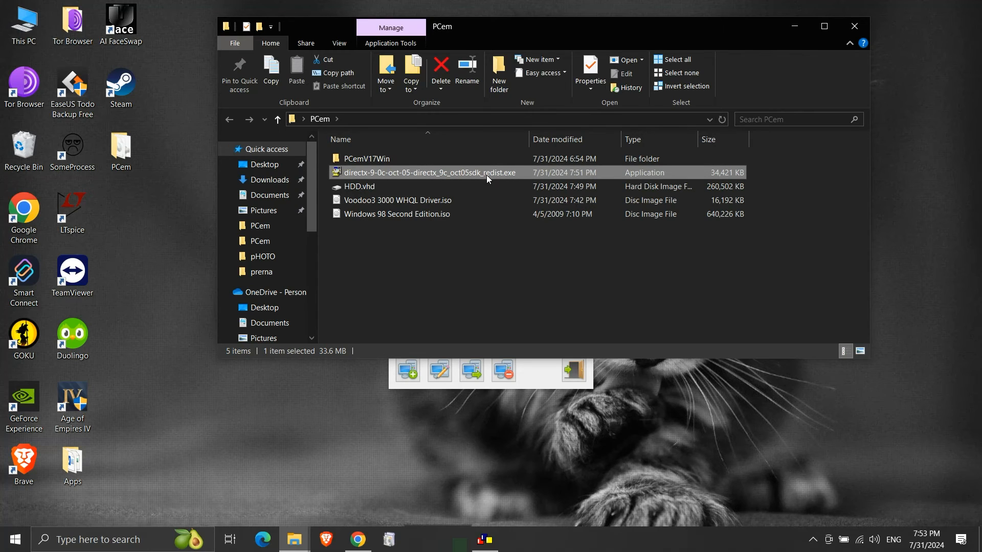
left_click(272, 77)
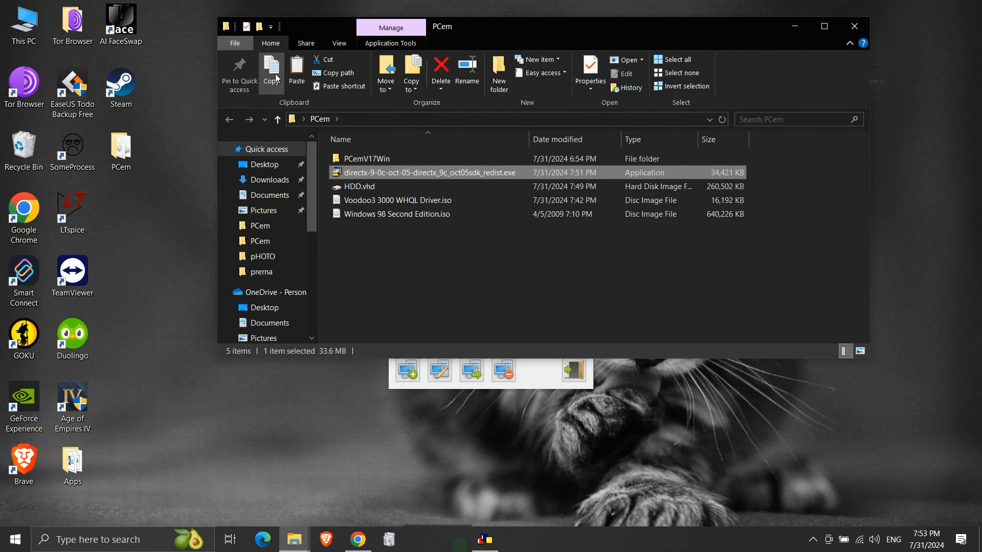
- Mount HDD.vhd from the PCem folder as a drive and close the duplicate window of Local Disk (E:)
left_click(378, 187)
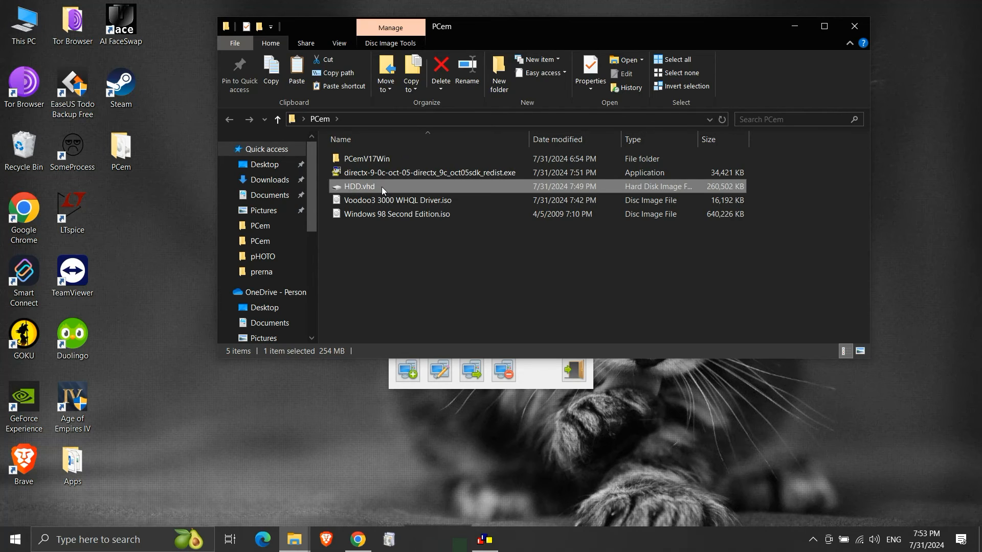
right_click(381, 190)
left_click(400, 198)
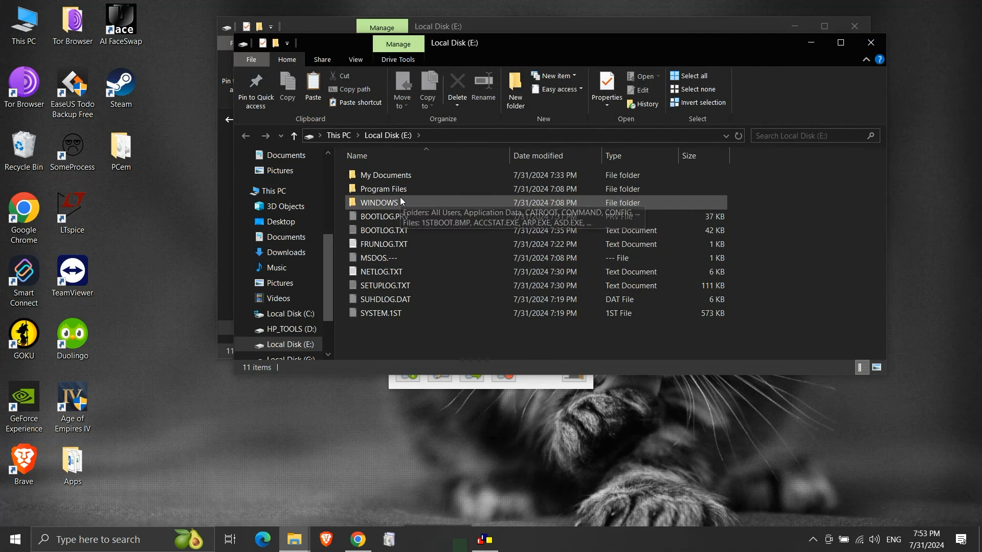
left_click(863, 44)
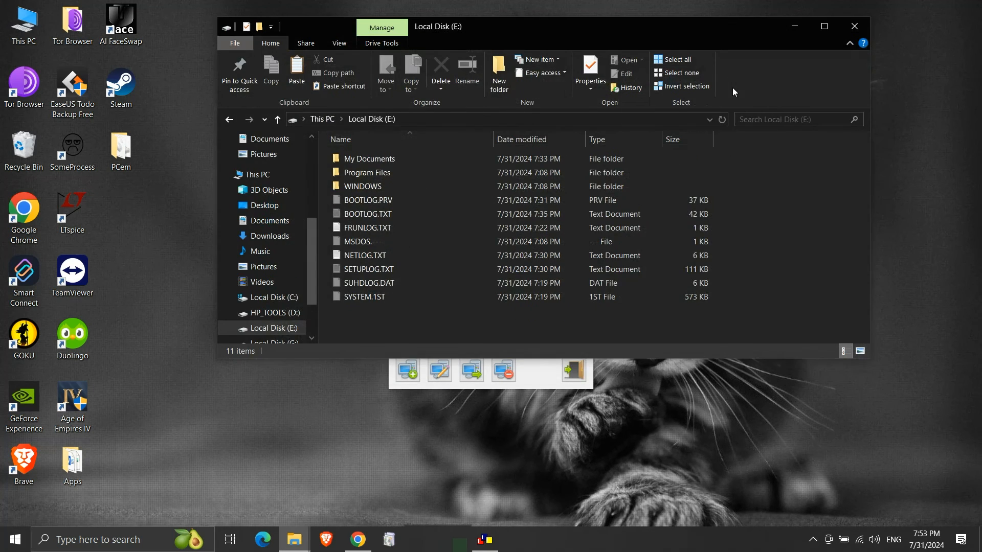
- Paste the DirectX installer into the root of Local Disk (E:) and widen the Name column to show its full name
left_click(467, 227)
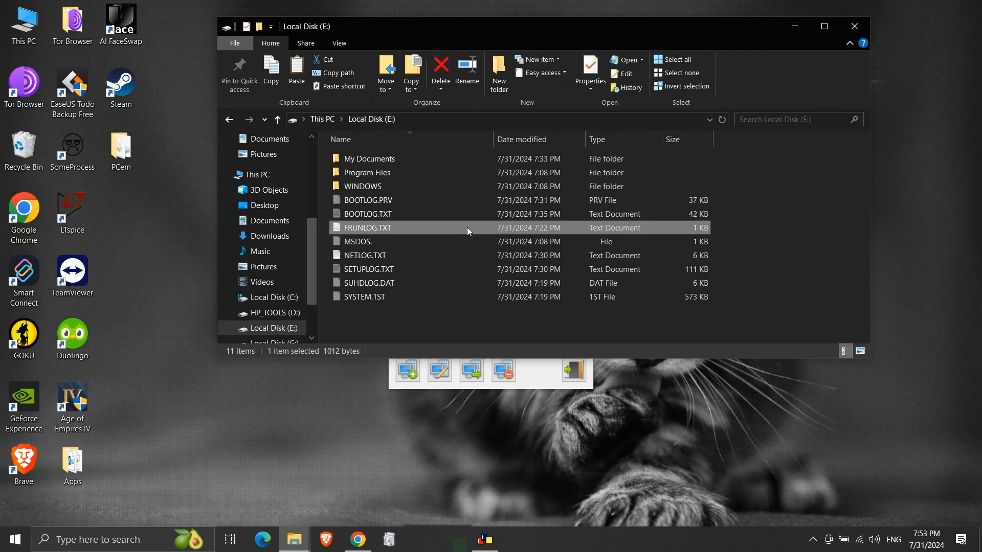
key("ctrl+v")
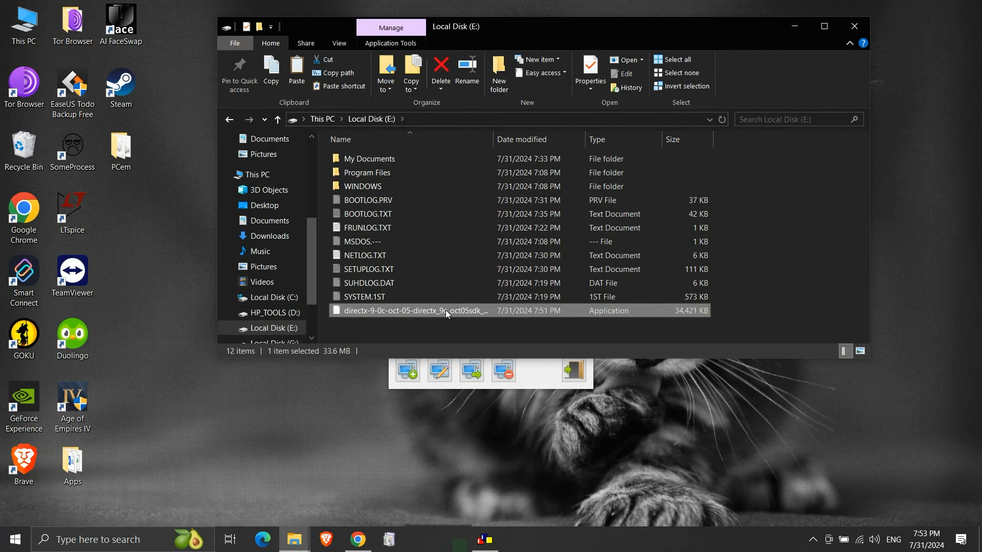
left_click_drag(493, 149, 537, 149)
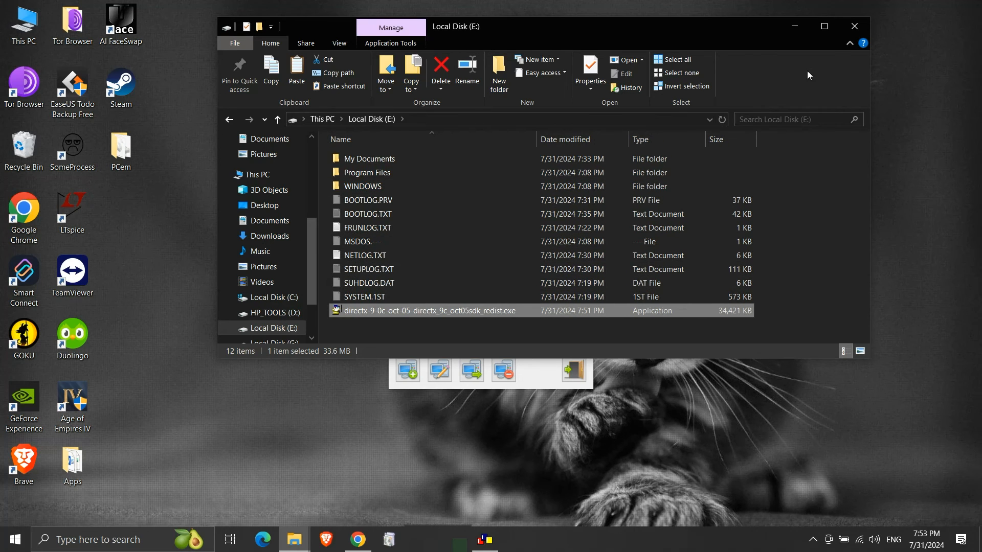
- Check the contents of Local Disk (E:), eject the mounted drive from This PC, and close the File Explorer windows
left_click(852, 31)
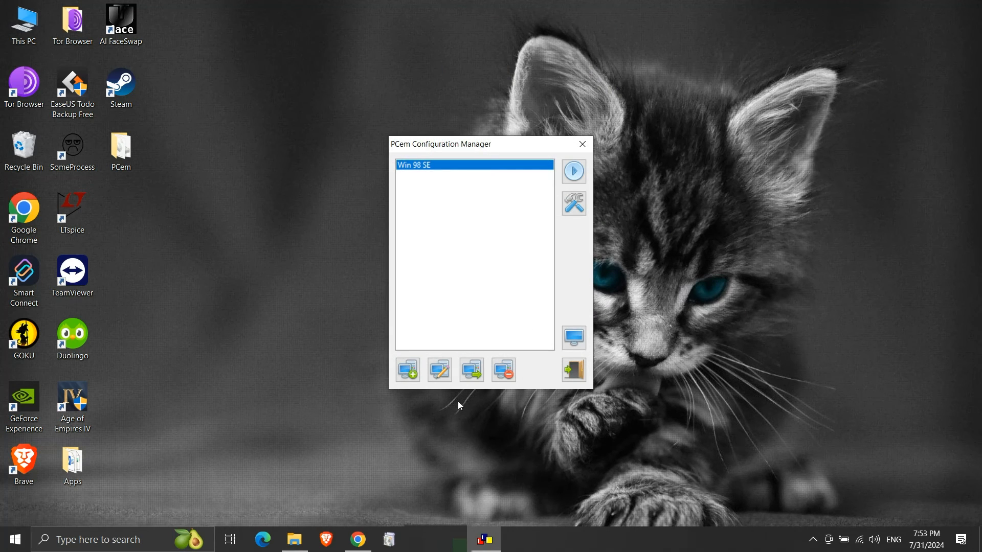
left_click(294, 540)
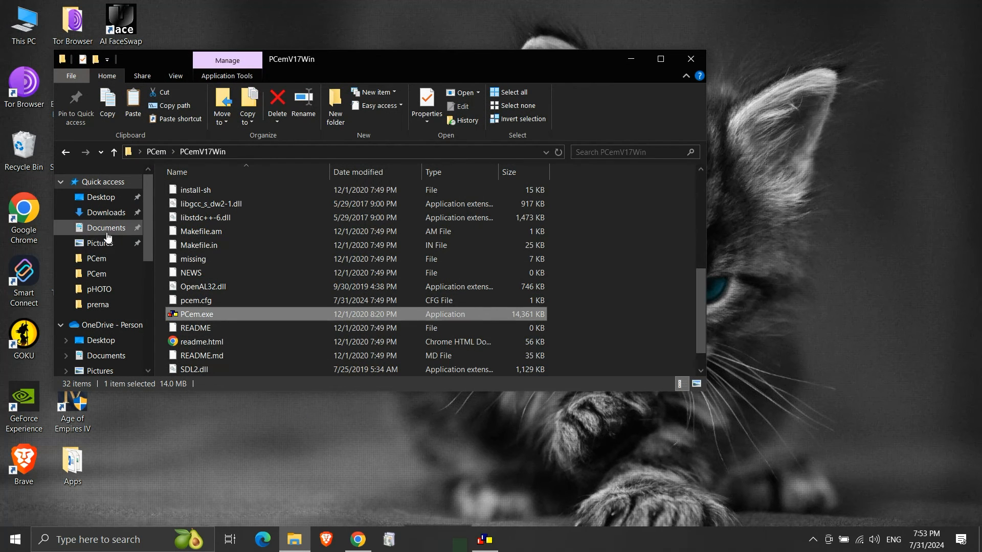
scroll(104, 330, "down", 3)
left_click(93, 258)
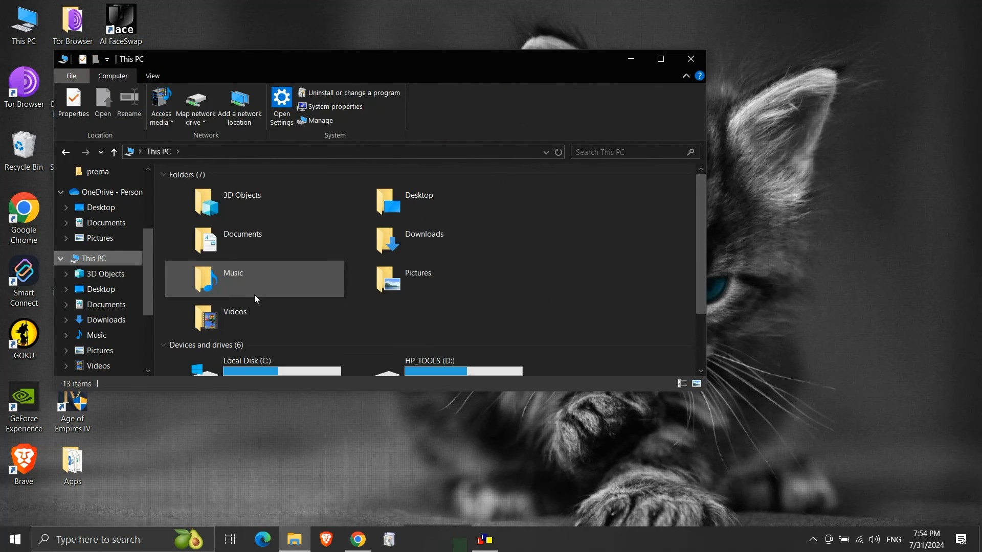
scroll(254, 294, "down", 2)
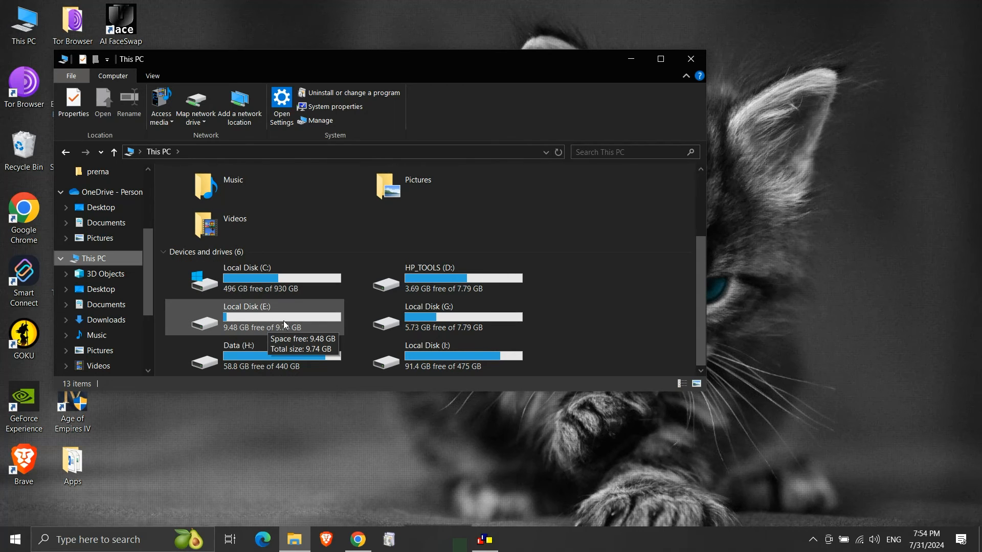
double_click(258, 324)
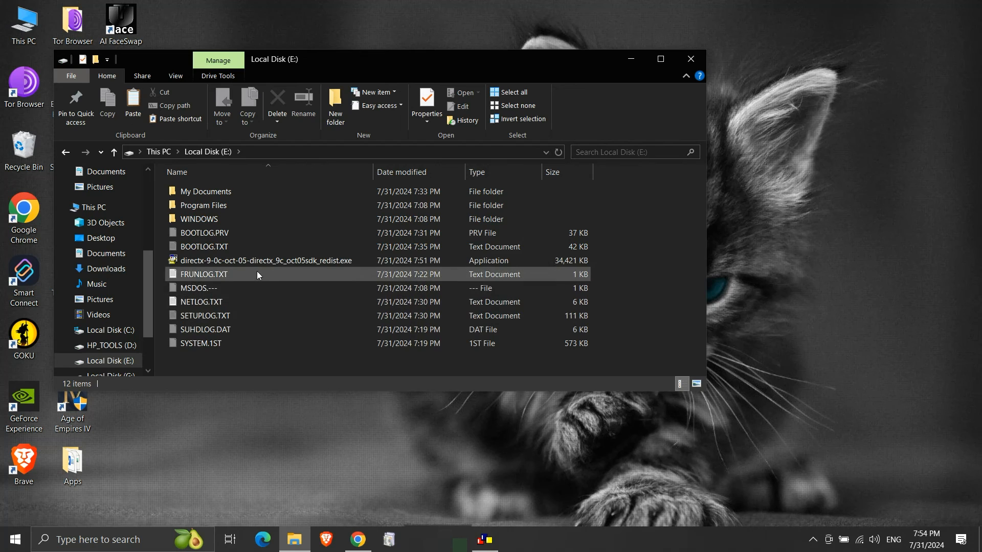
left_click(66, 152)
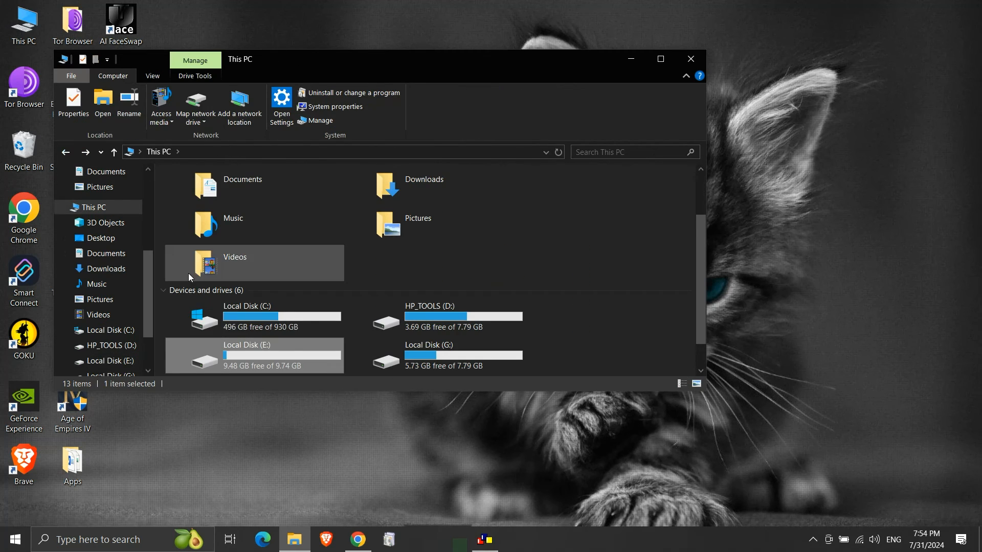
right_click(247, 354)
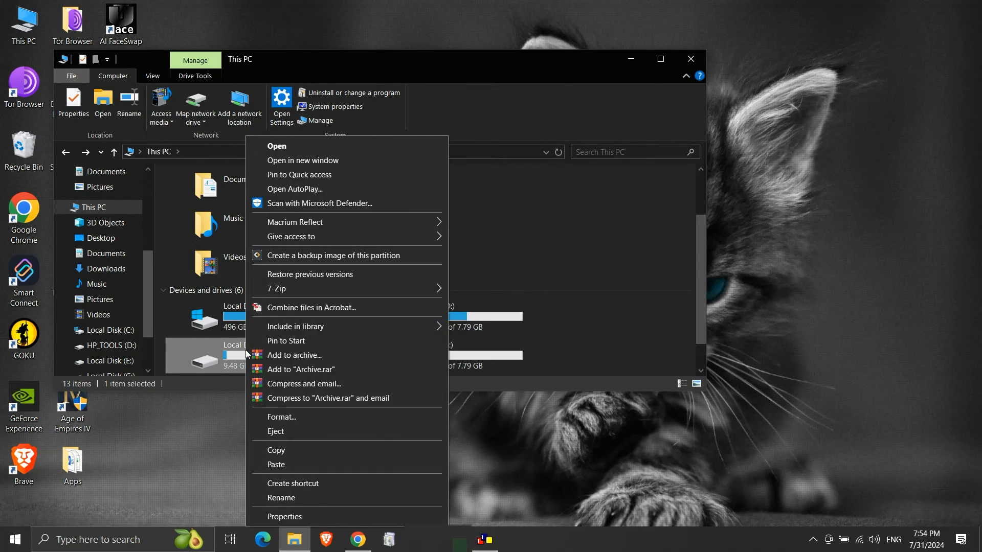
left_click(288, 429)
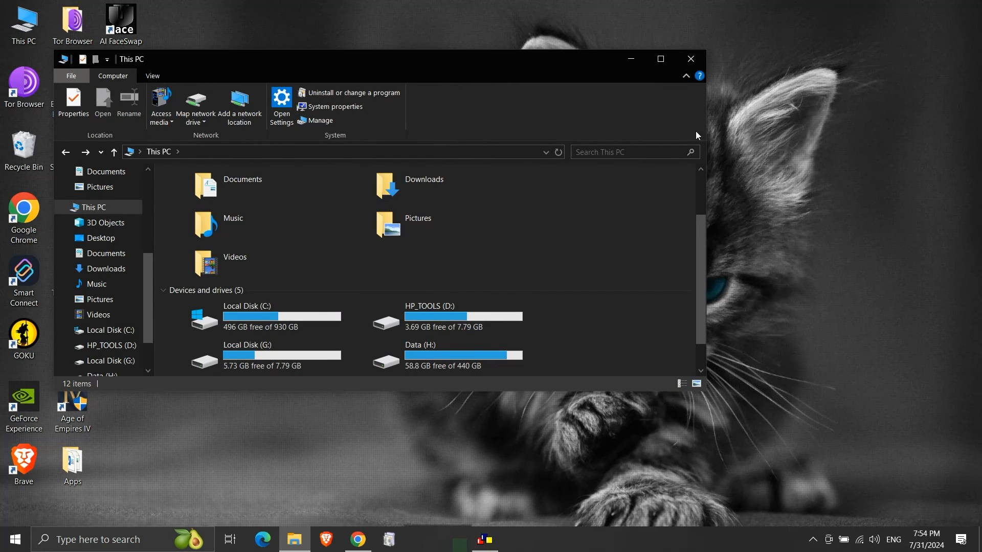
left_click(690, 60)
- Start the Win 98 SE virtual machine, run the DirectX installer from drive C:, and accept its license agreement
left_click(569, 166)
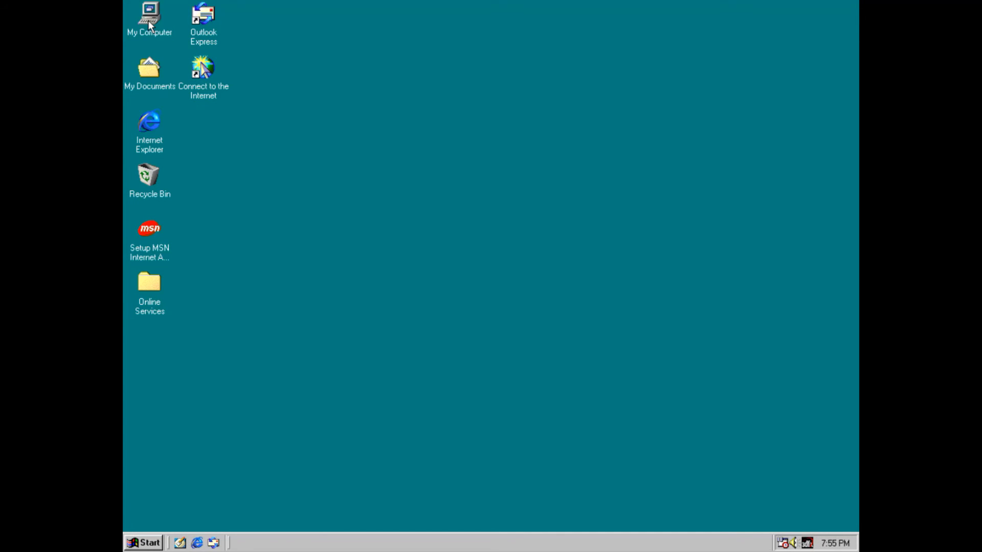
double_click(149, 21)
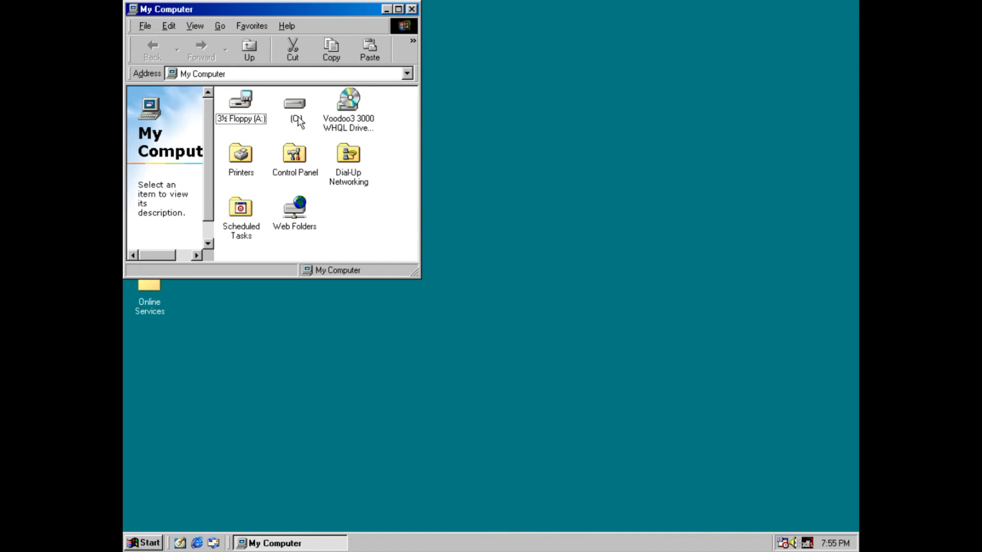
double_click(297, 118)
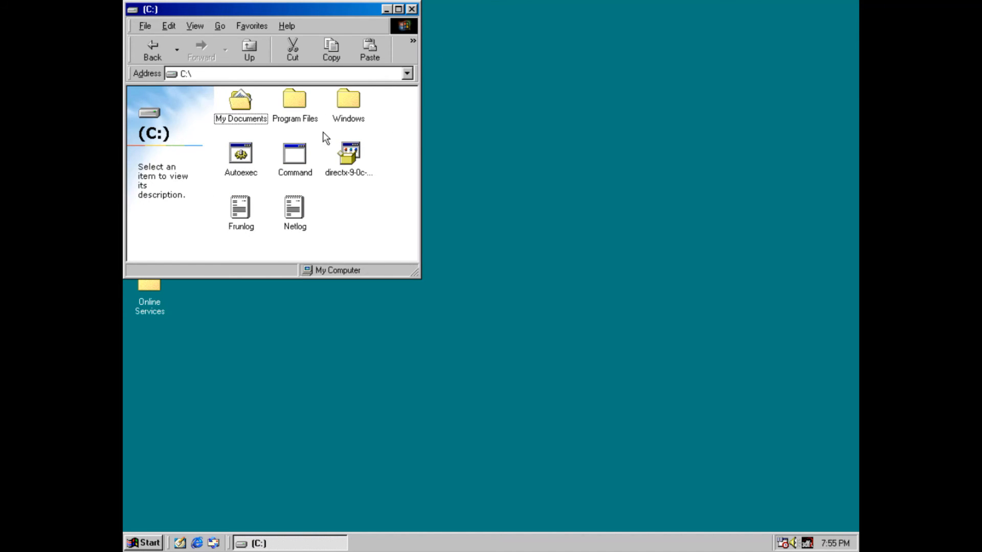
left_click(367, 198)
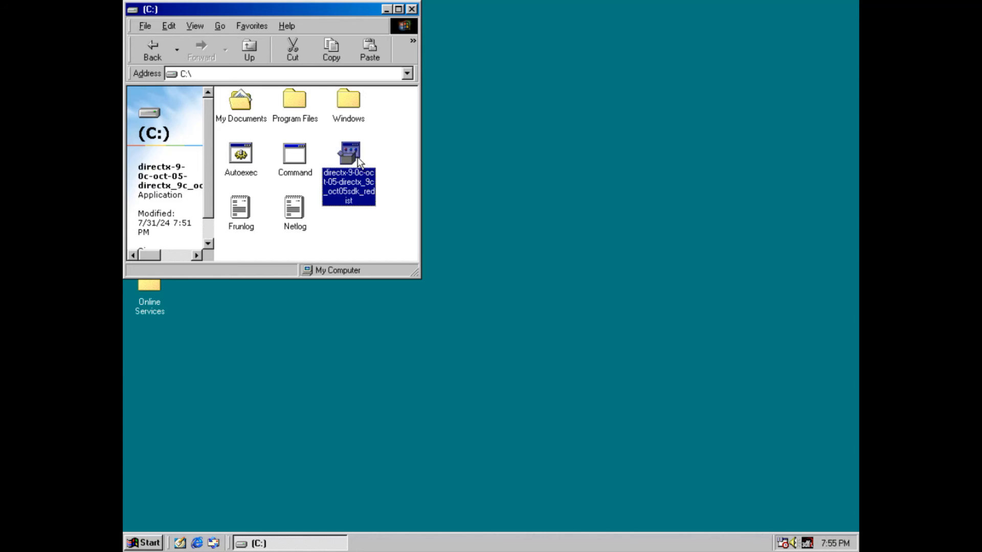
double_click(358, 158)
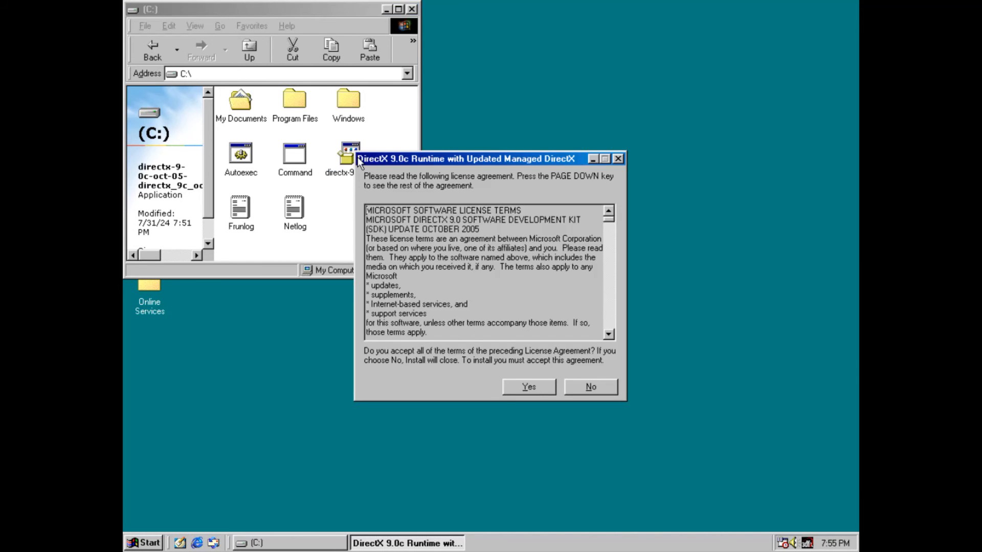
left_click(530, 386)
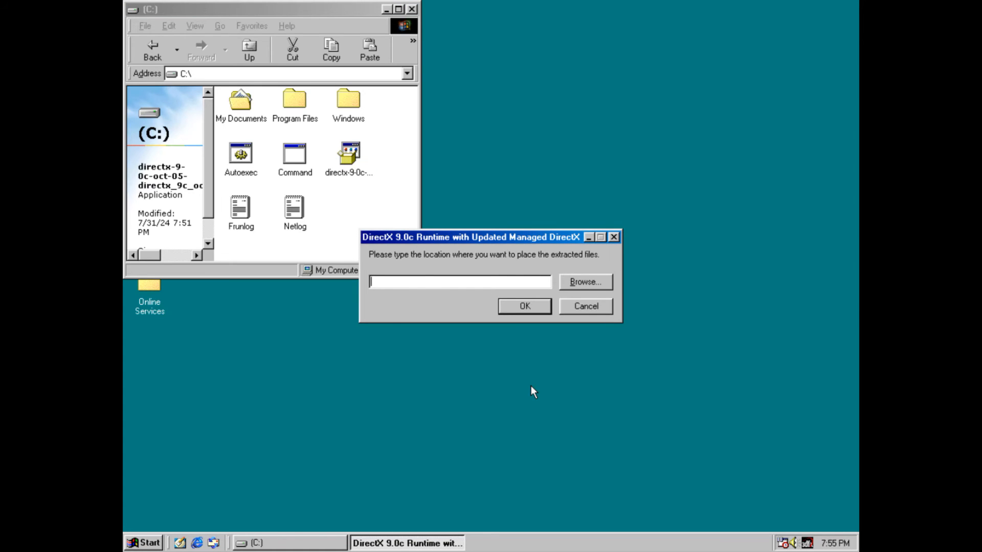
left_click(573, 281)
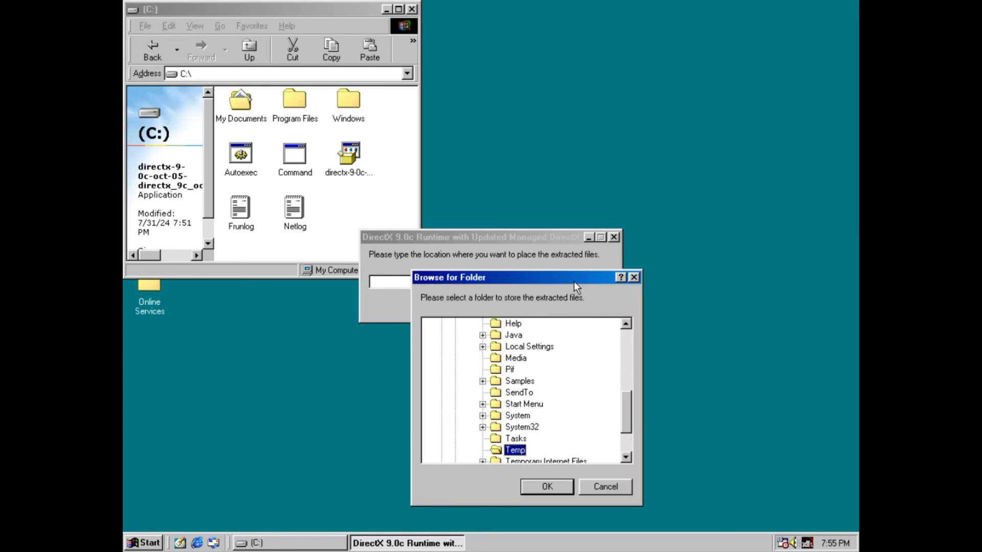
scroll(553, 446, "up", 2)
scroll(552, 446, "up", 6)
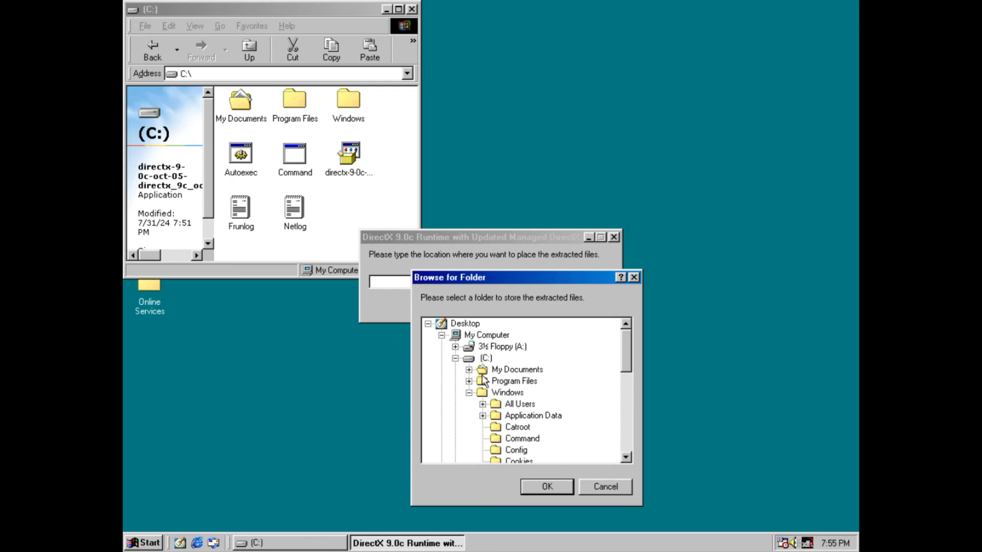
left_click(486, 358)
left_click(469, 392)
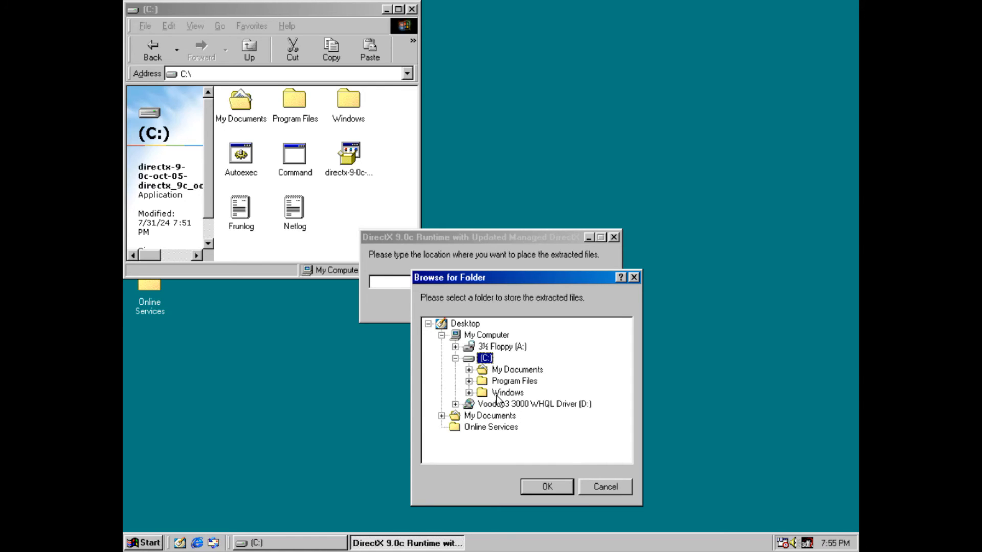
- Create a new folder named temp in the root of drive C: inside Windows 98
left_click(343, 209)
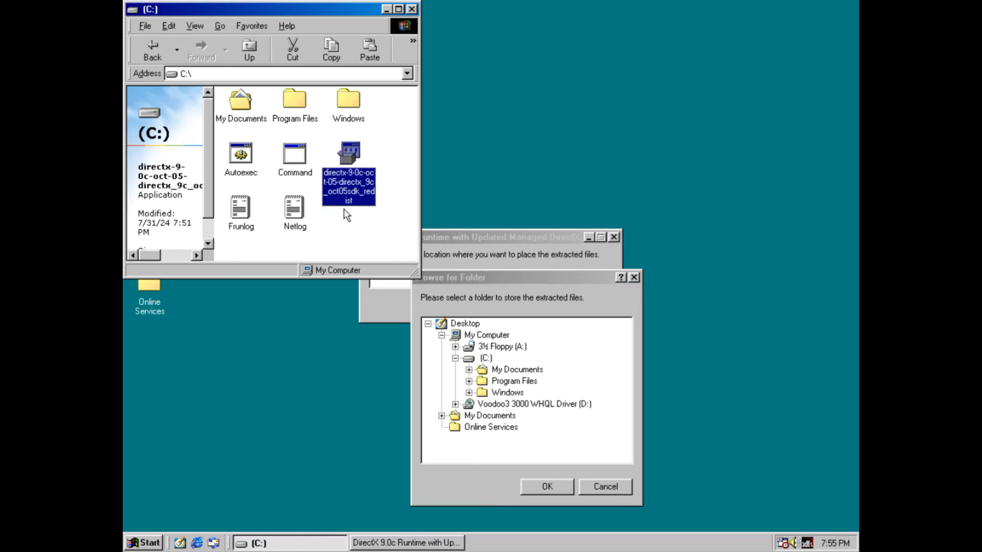
left_click(359, 228)
right_click(359, 228)
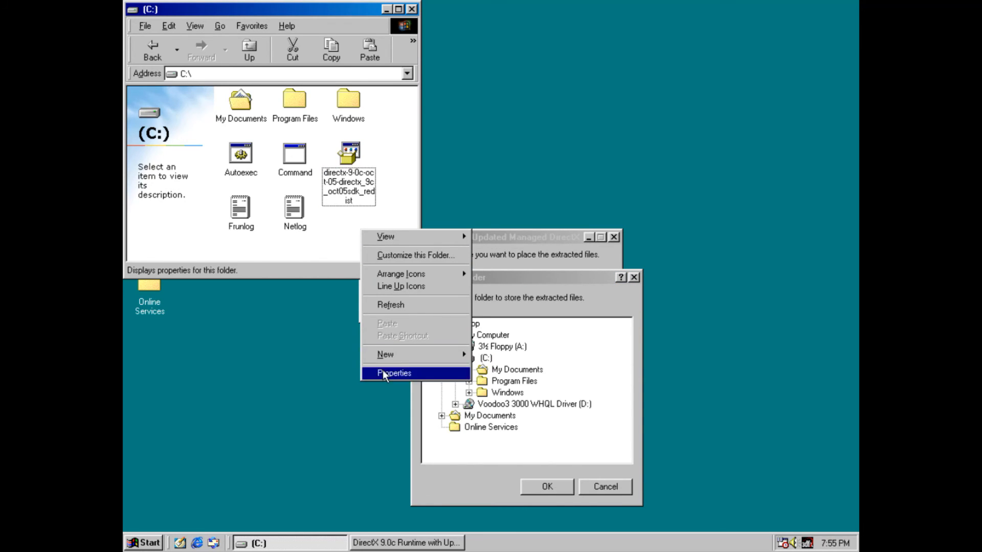
mouse_move(403, 354)
left_click(490, 352)
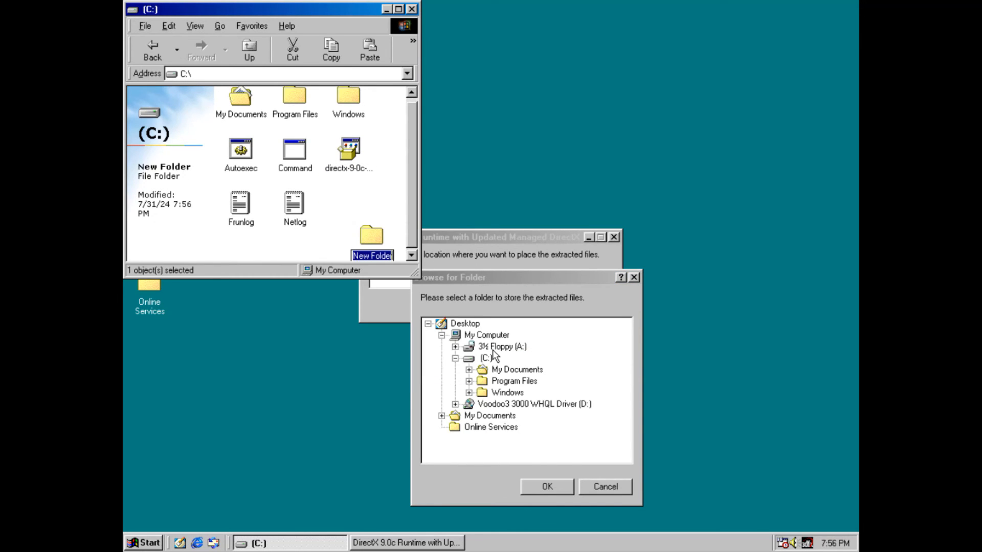
type("temp")
key("Return")
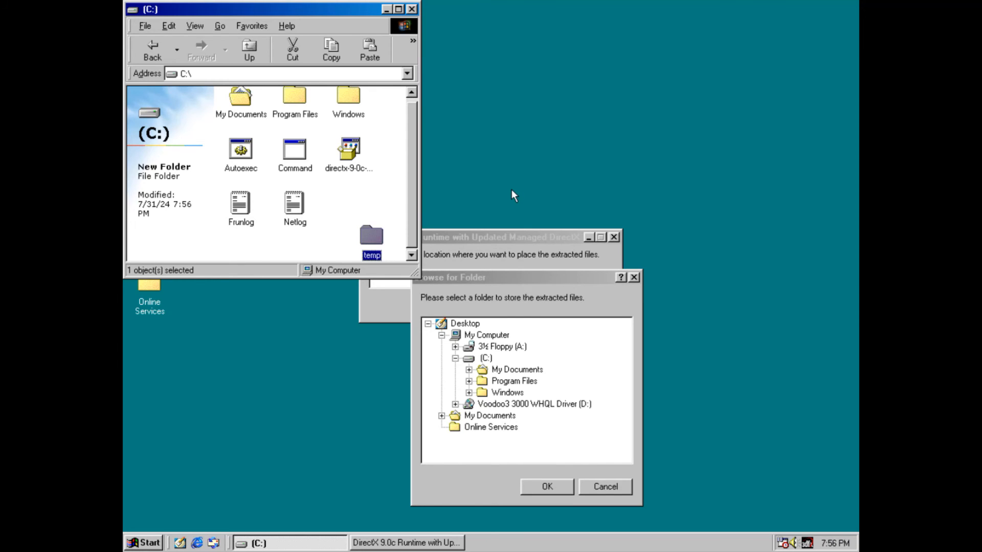
- Choose C:\temp as the location for the extracted files and extract the DirectX package
left_click(455, 358)
left_click(454, 358)
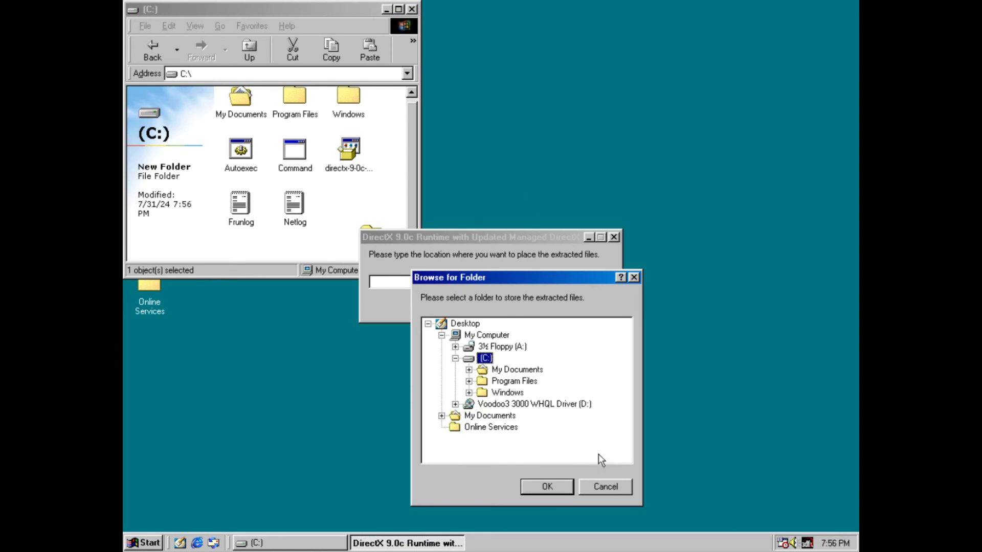
left_click(608, 486)
left_click(584, 280)
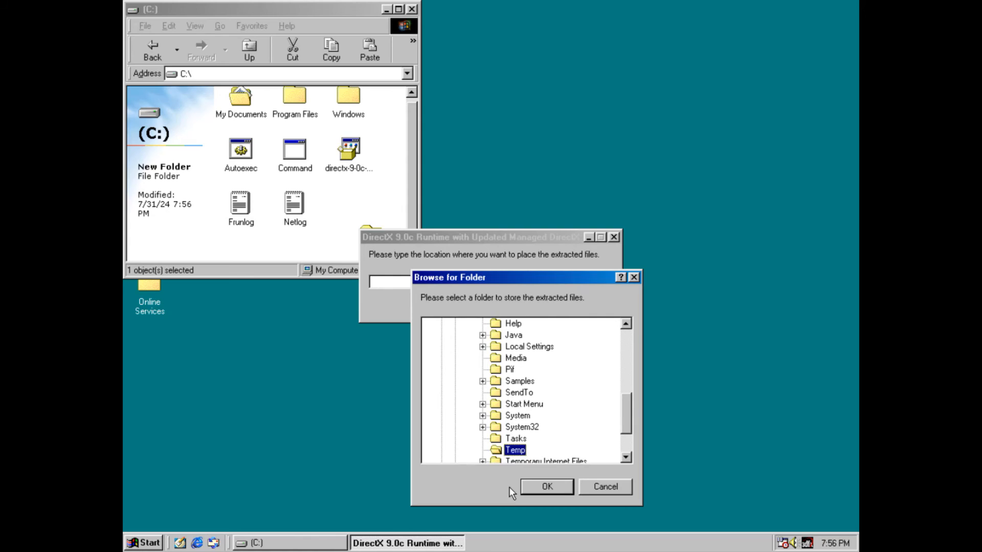
scroll(470, 420, "up", 7)
left_click(469, 404)
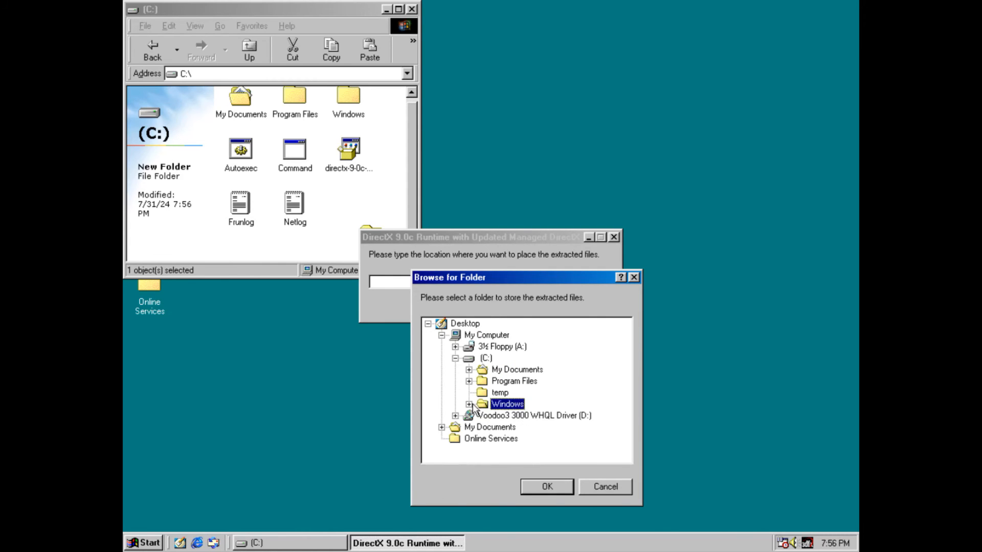
left_click(500, 392)
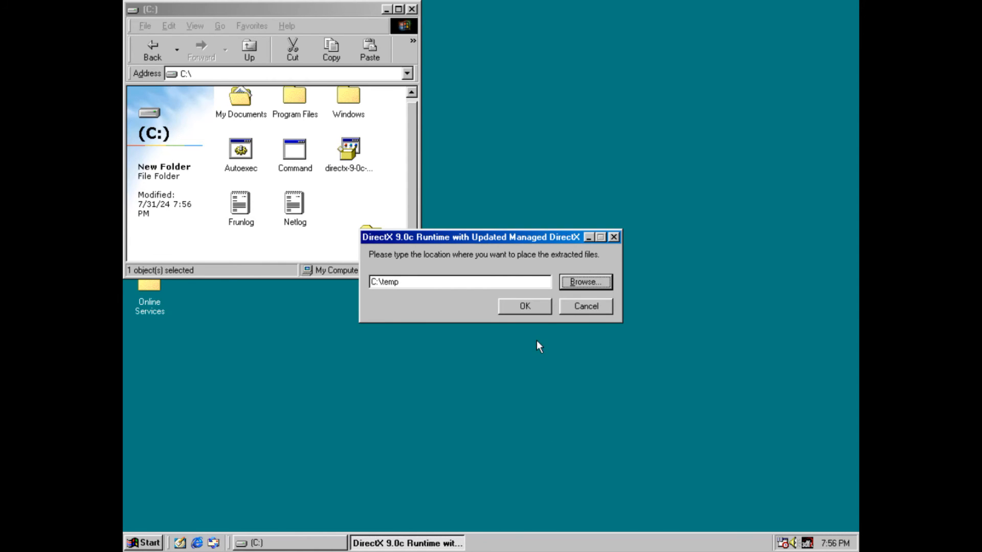
left_click(531, 302)
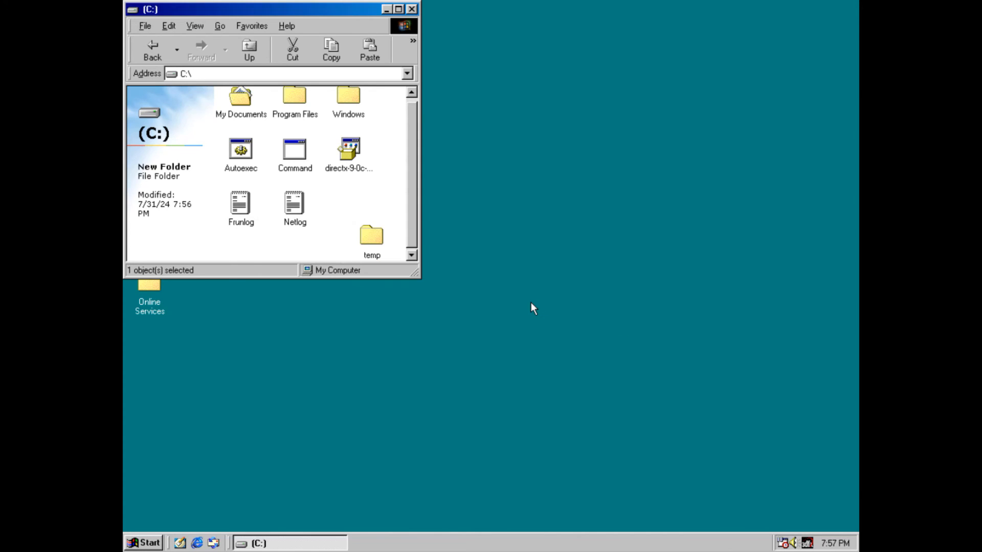
- Run DXSETUP from the C:\temp folder, accept the agreement, install the DirectX runtime, and finish with a restart
double_click(370, 233)
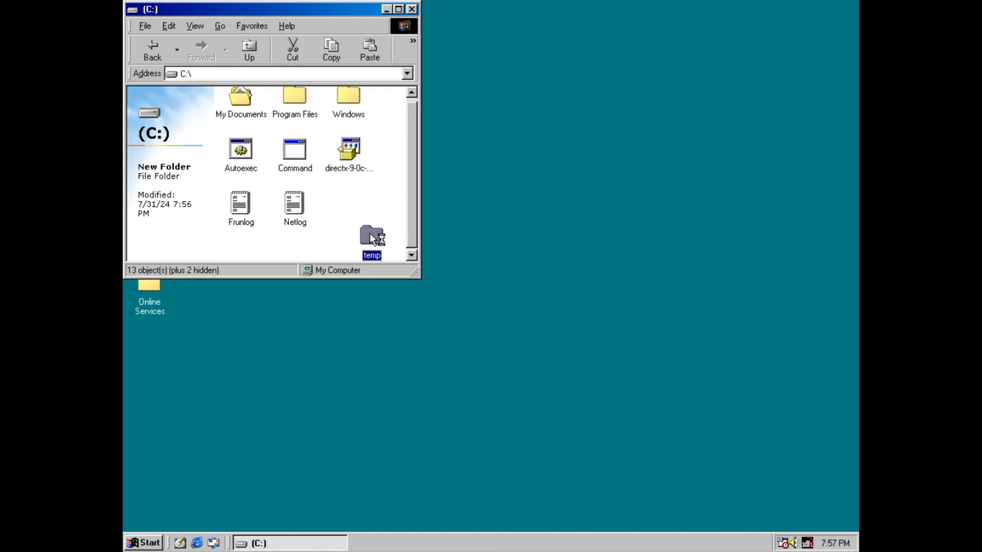
scroll(372, 240, "down", 3)
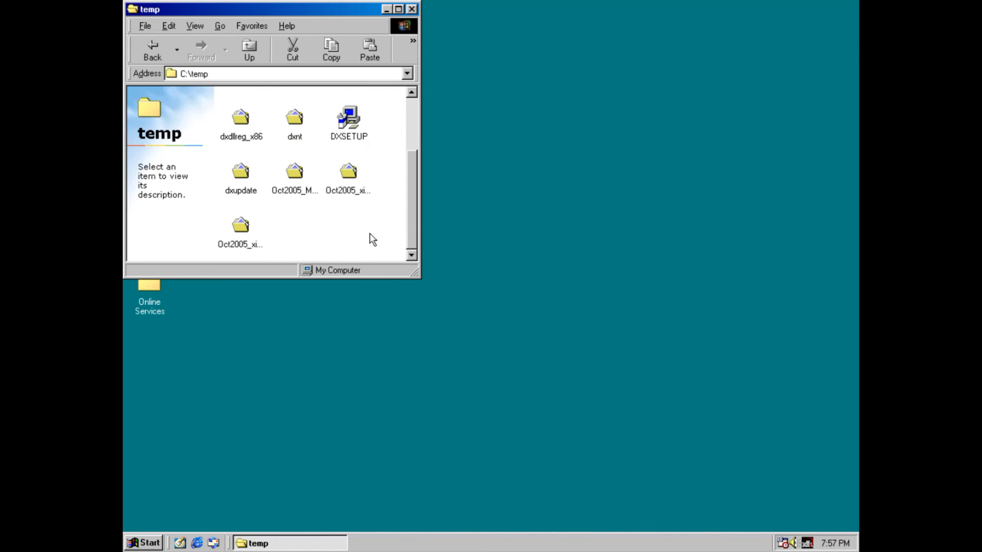
left_click(354, 125)
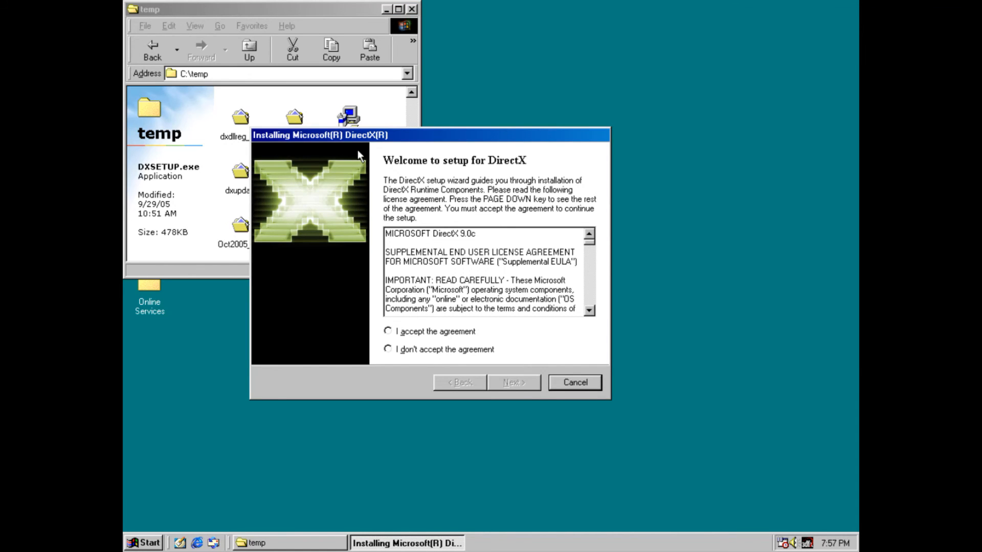
left_click(400, 334)
left_click(523, 380)
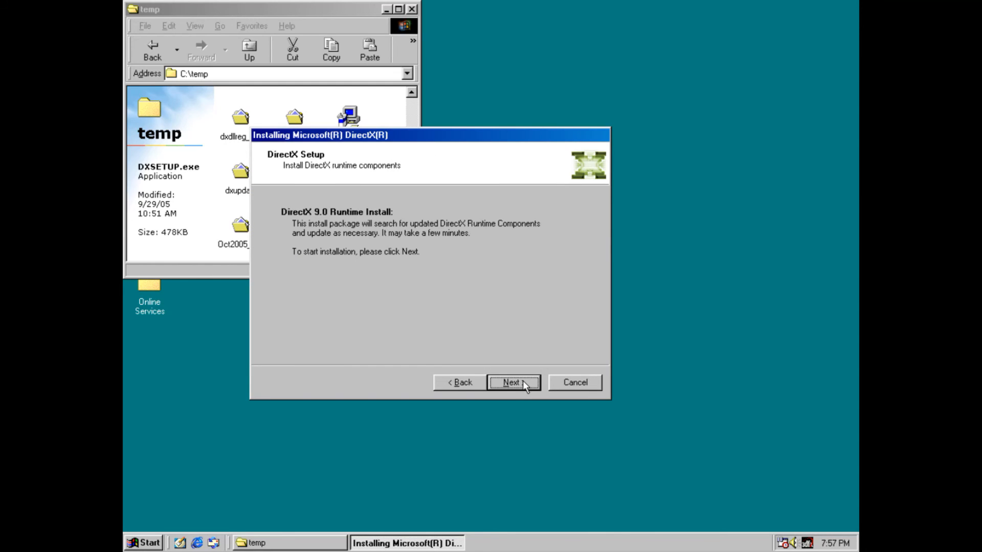
left_click(523, 380)
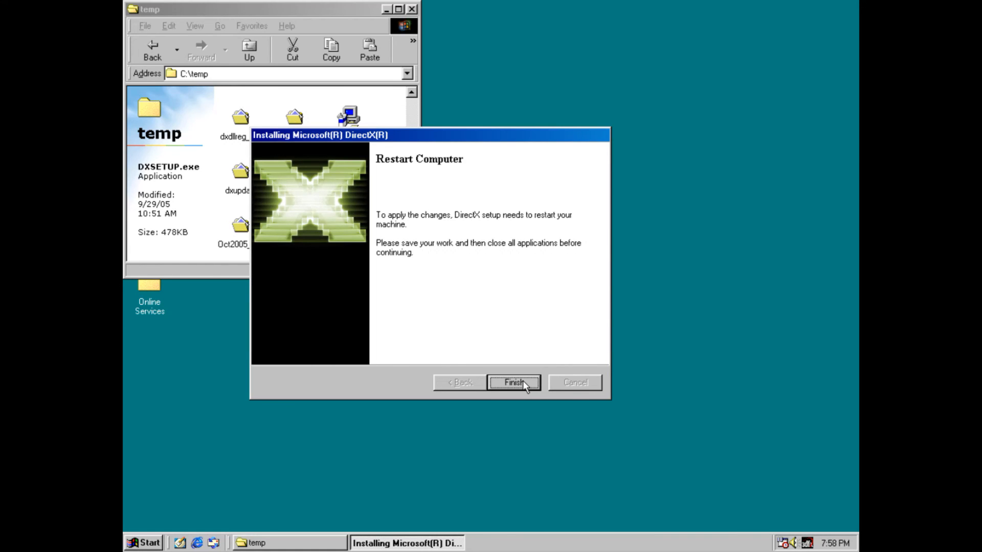
left_click(523, 381)
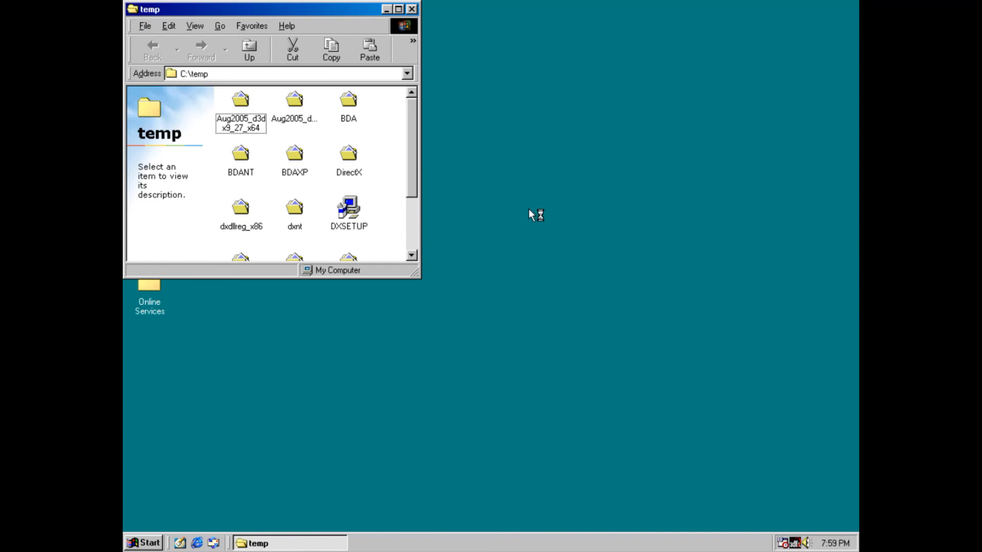
- Run dxdiag with the WHQL digital signature check enabled to verify the installed DirectX version
left_click(144, 543)
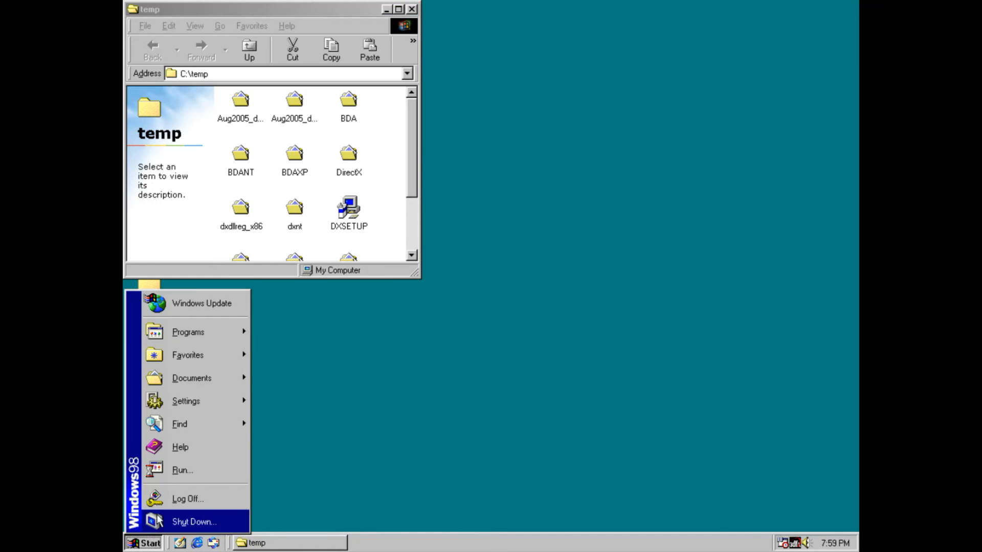
left_click(166, 468)
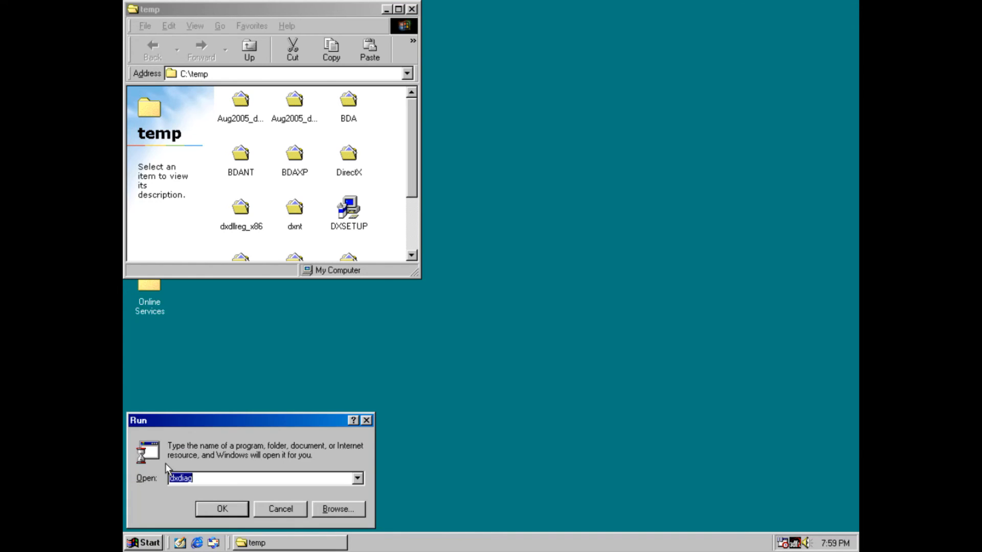
left_click(214, 509)
left_click(480, 312)
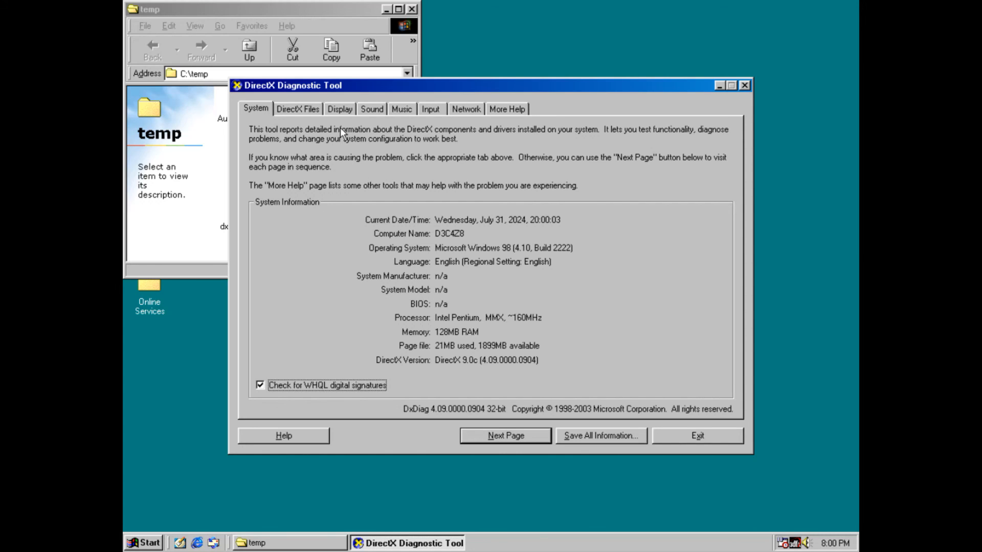
- Check the display and sound device details in the DirectX Diagnostic Tool and close it
left_click(338, 108)
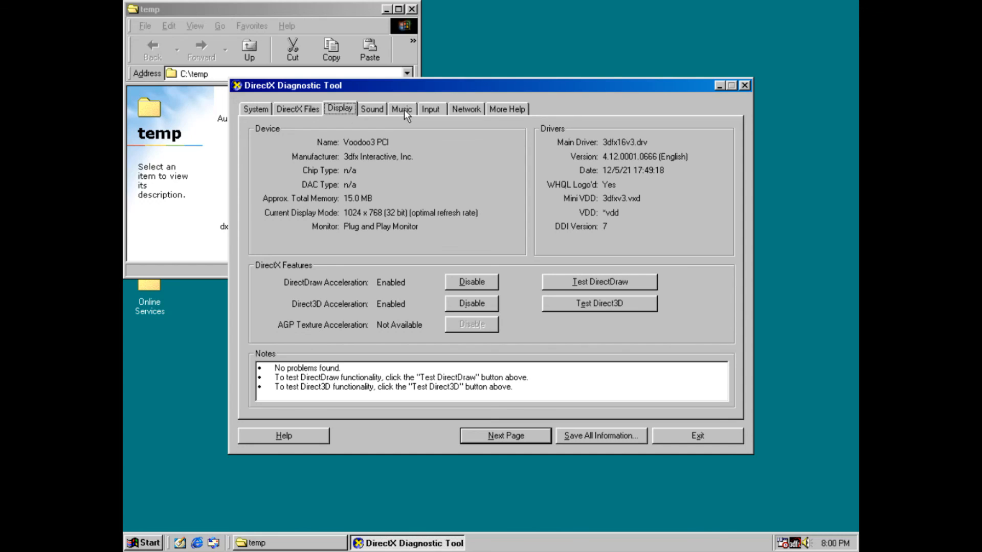
left_click(370, 109)
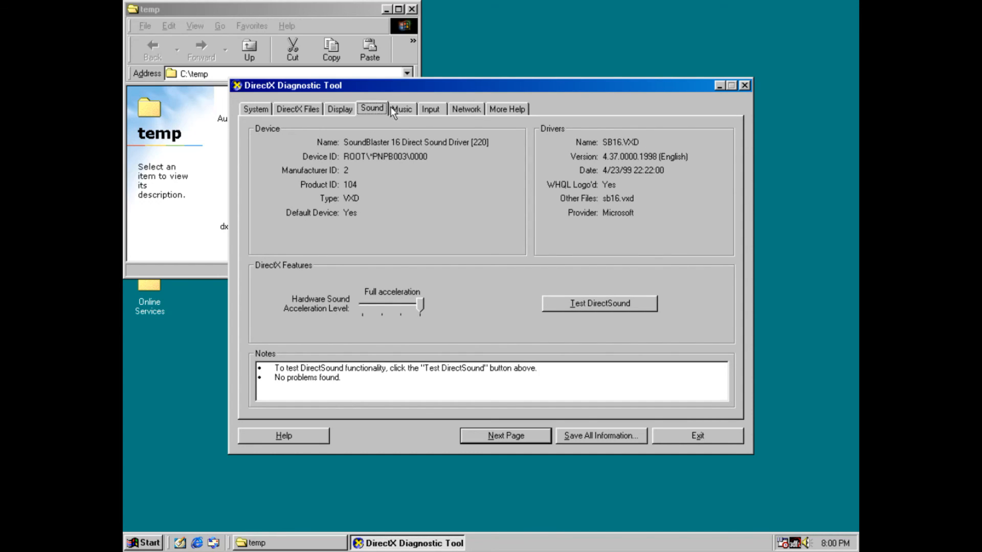
left_click(744, 85)
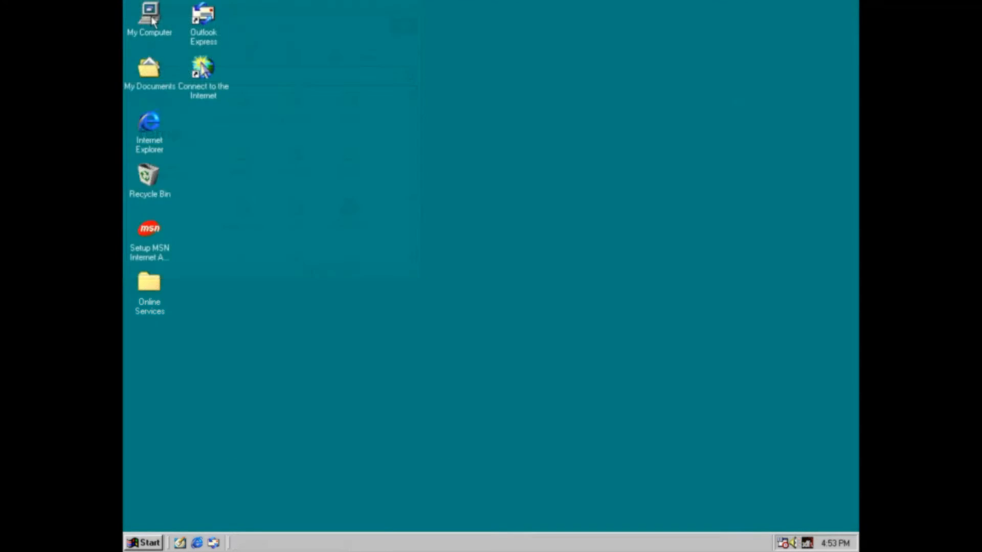
- Open the Games folder on drive C: and browse its game folders
double_click(152, 16)
double_click(427, 102)
left_click(428, 104)
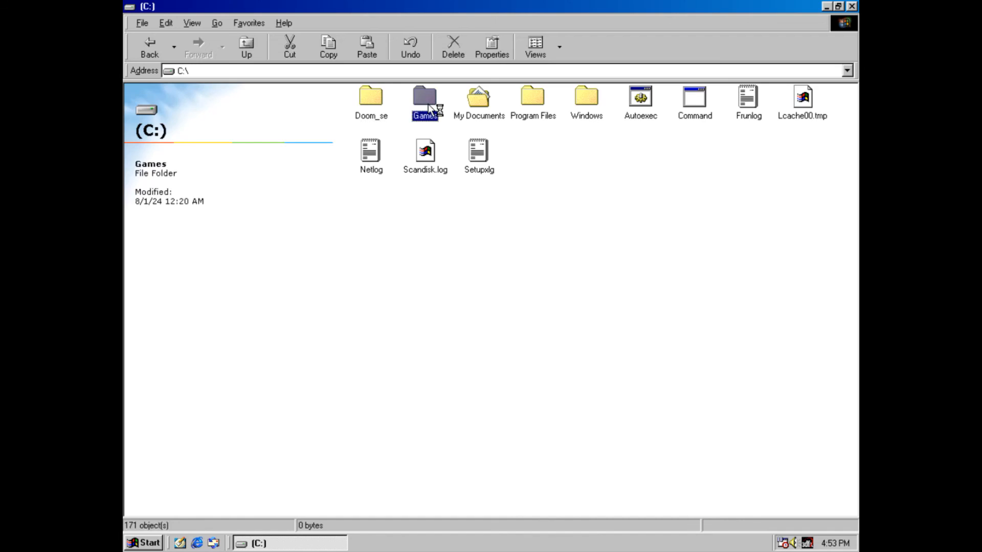
scroll(505, 206, "down", 10)
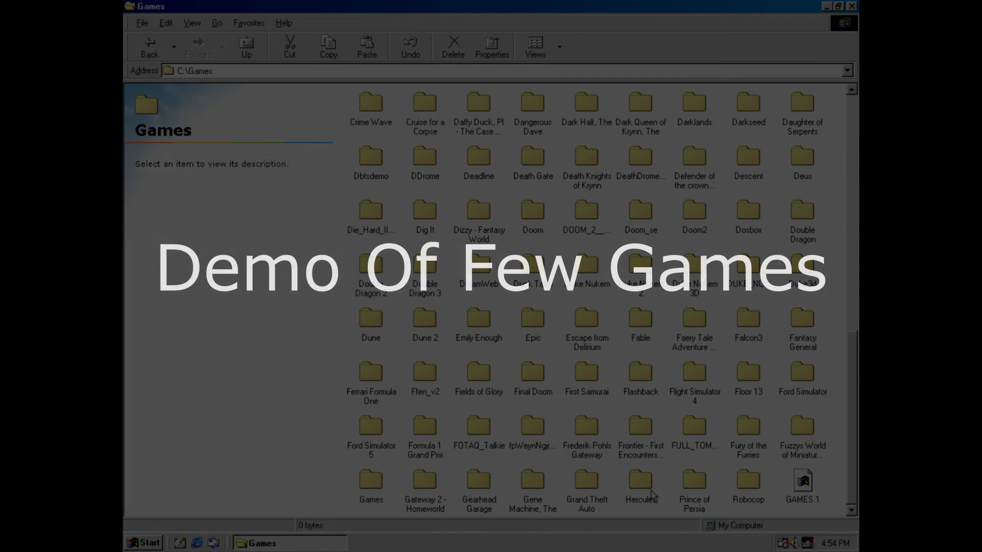
double_click(652, 491)
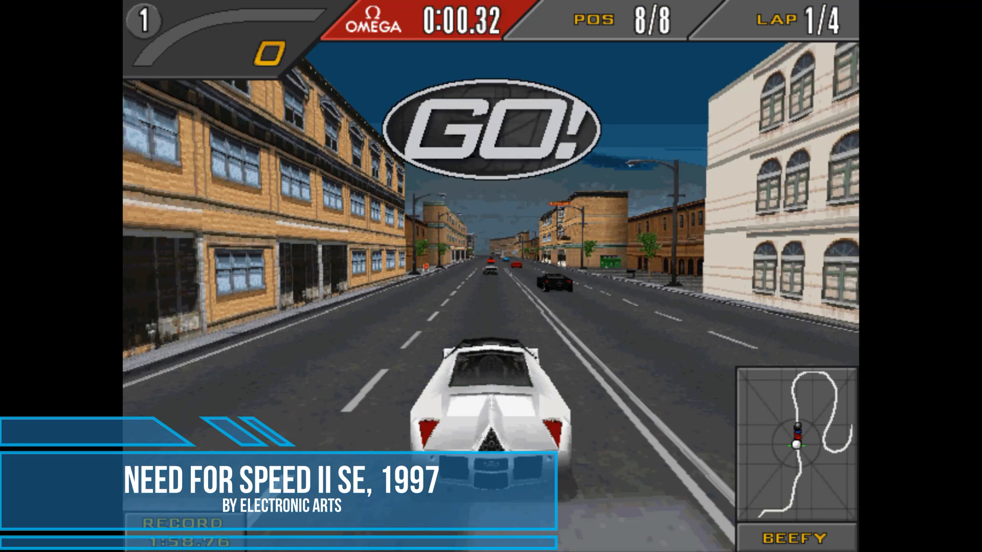
key("Up")
key("Up")
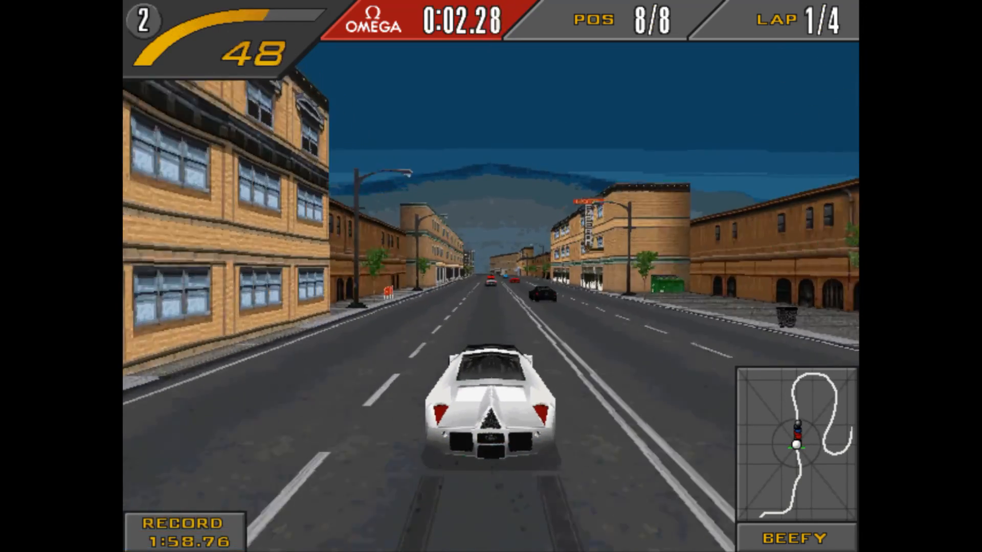
key("Up")
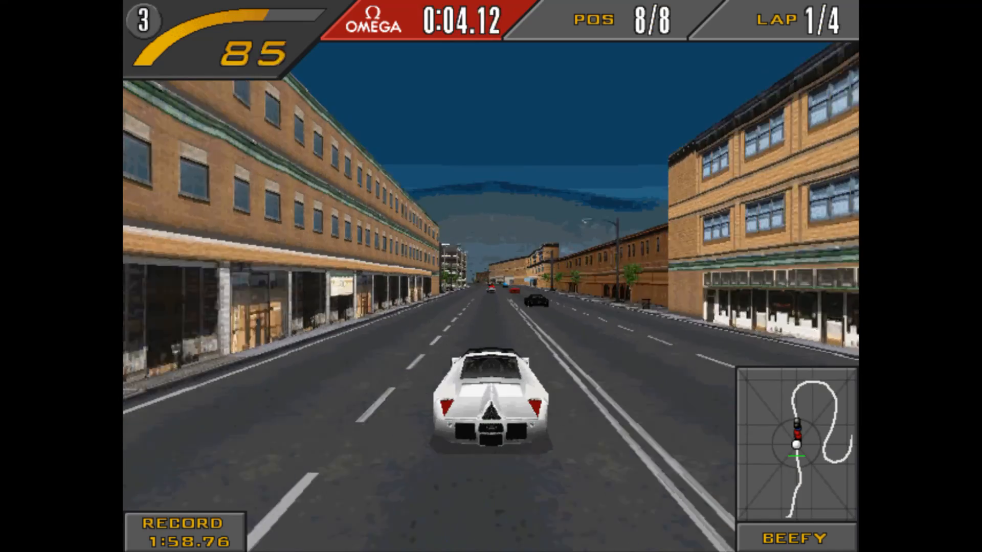
key("Up")
key("Left")
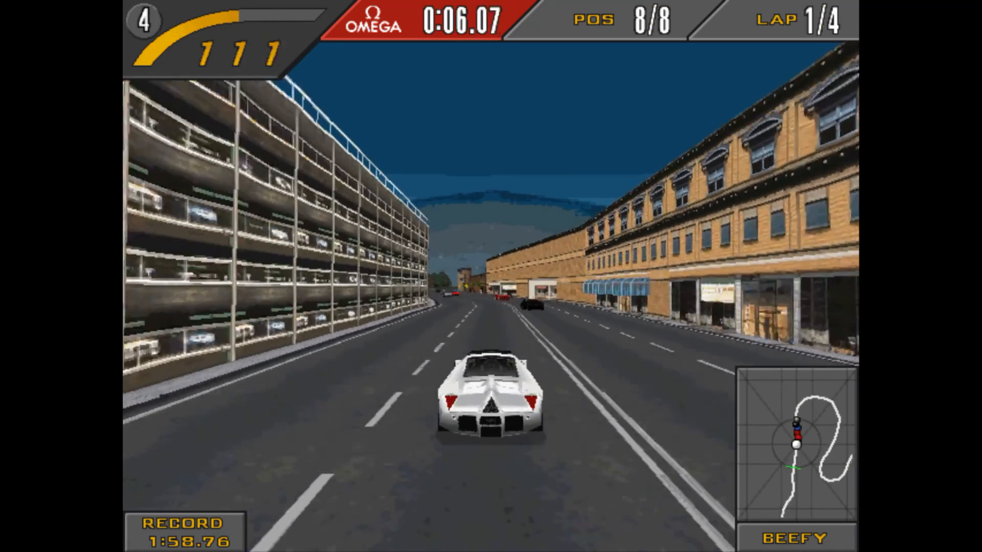
key("Up")
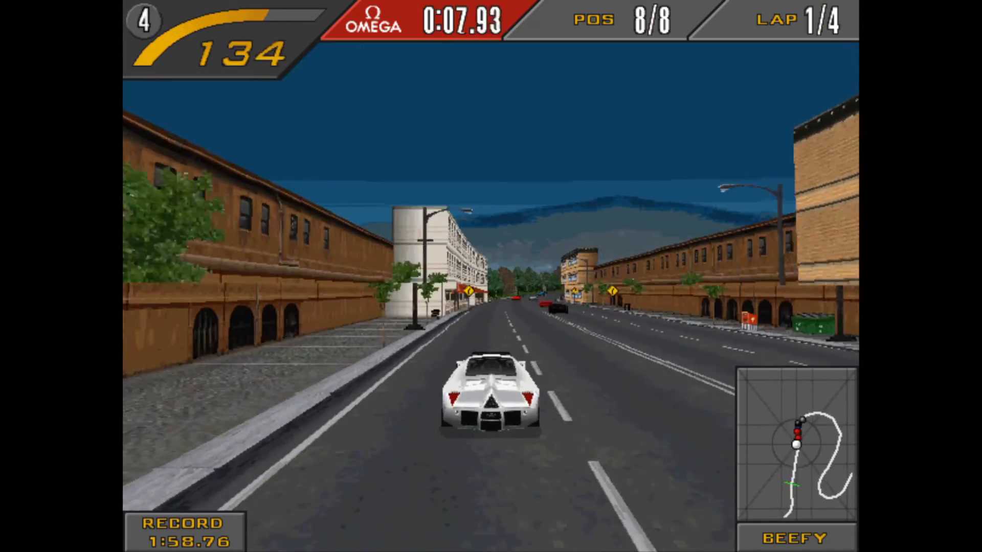
key("Right")
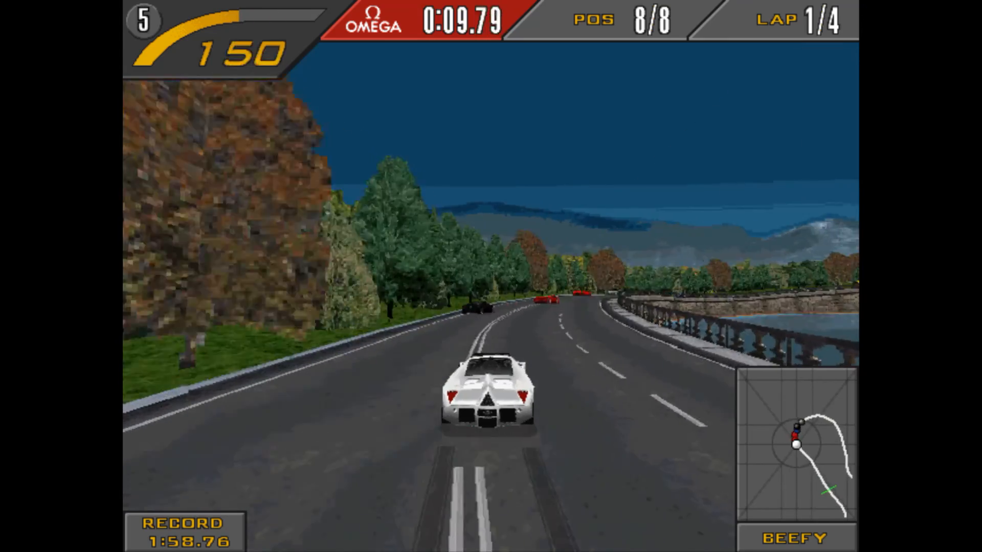
key("Left")
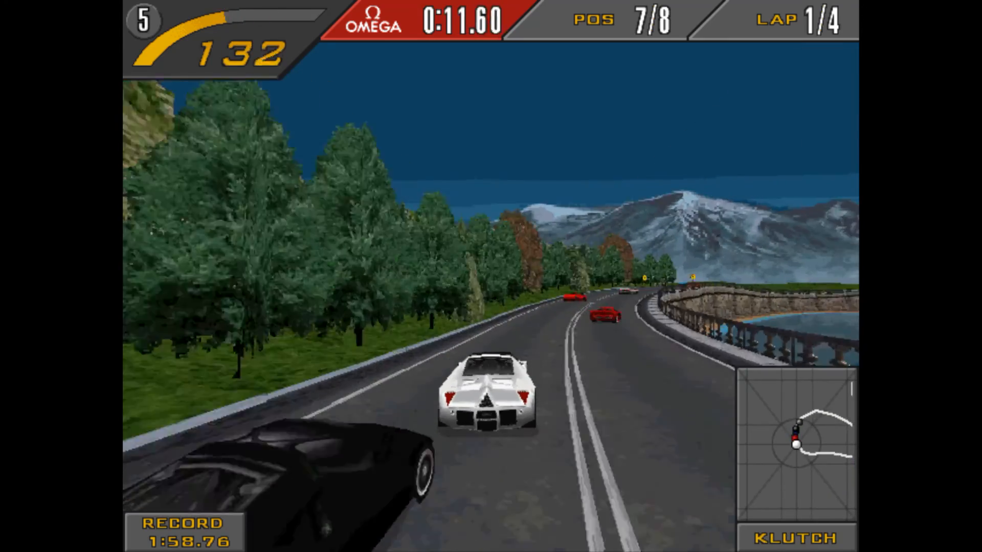
key("Right")
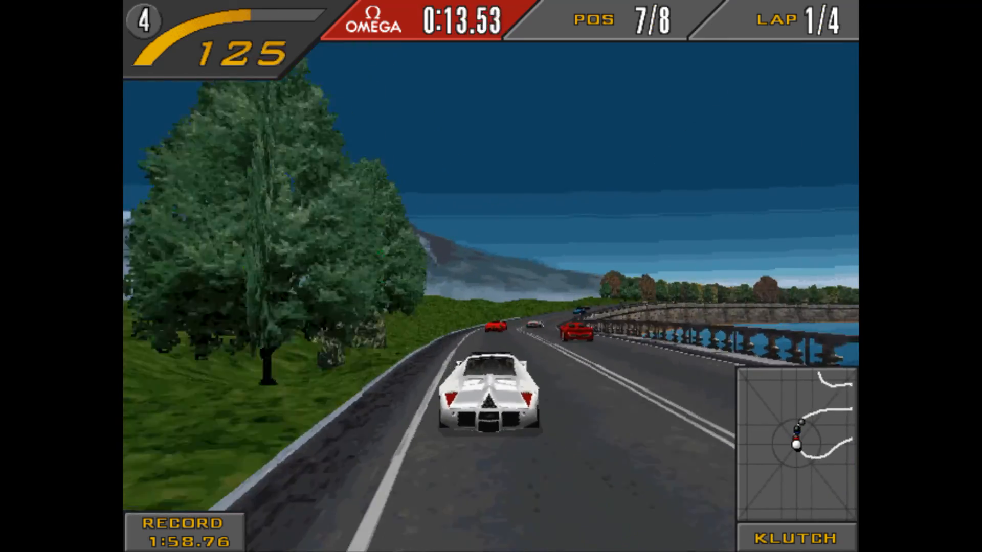
key("Left")
key("Right")
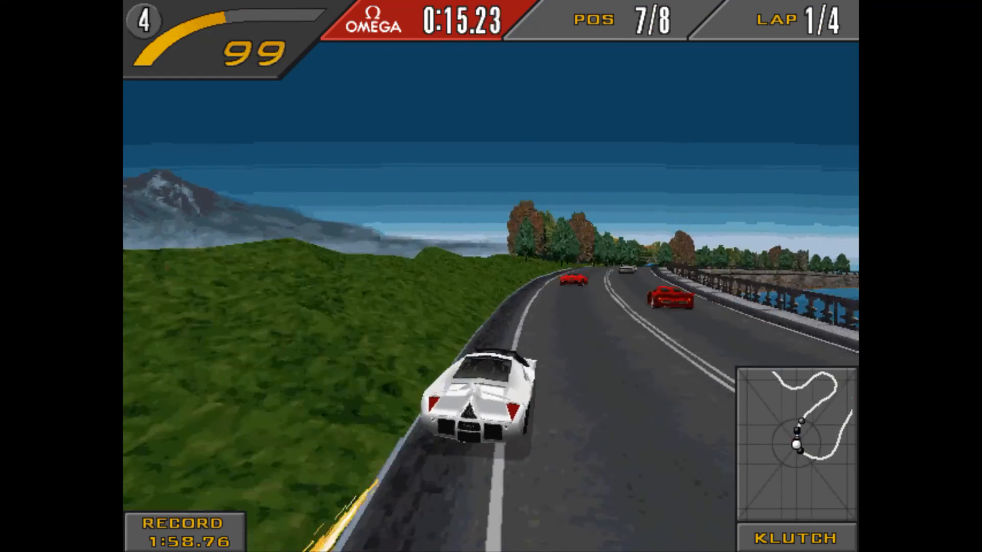
key("Right")
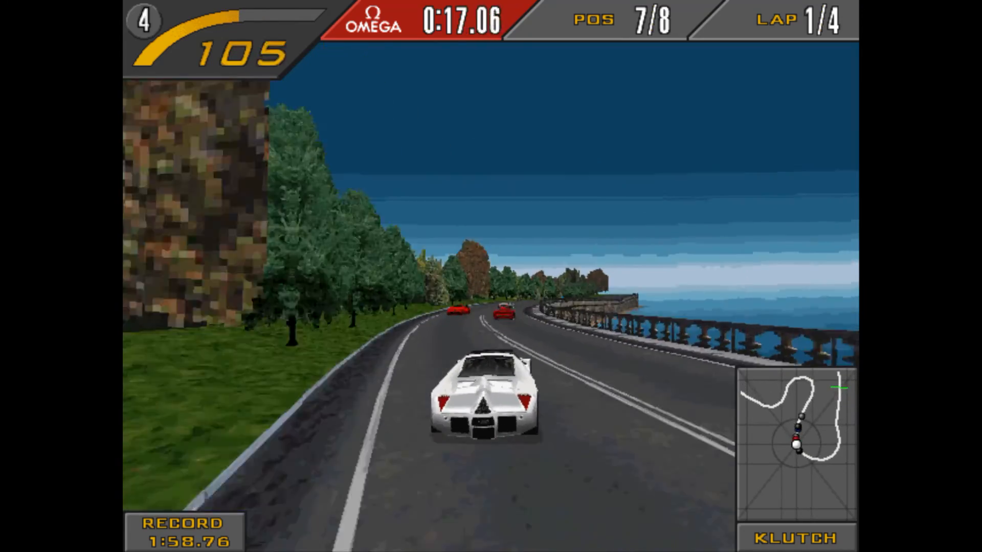
key("Left")
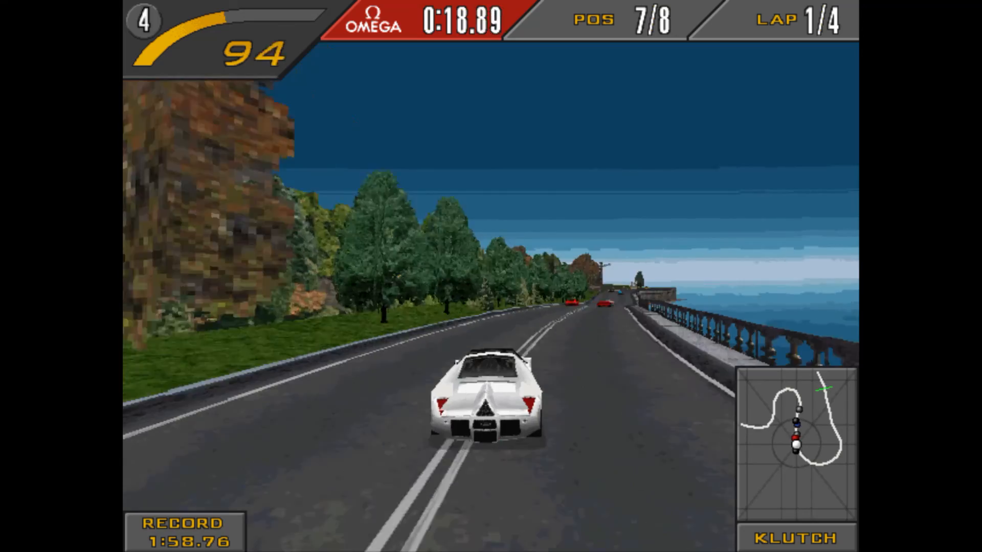
key("Right")
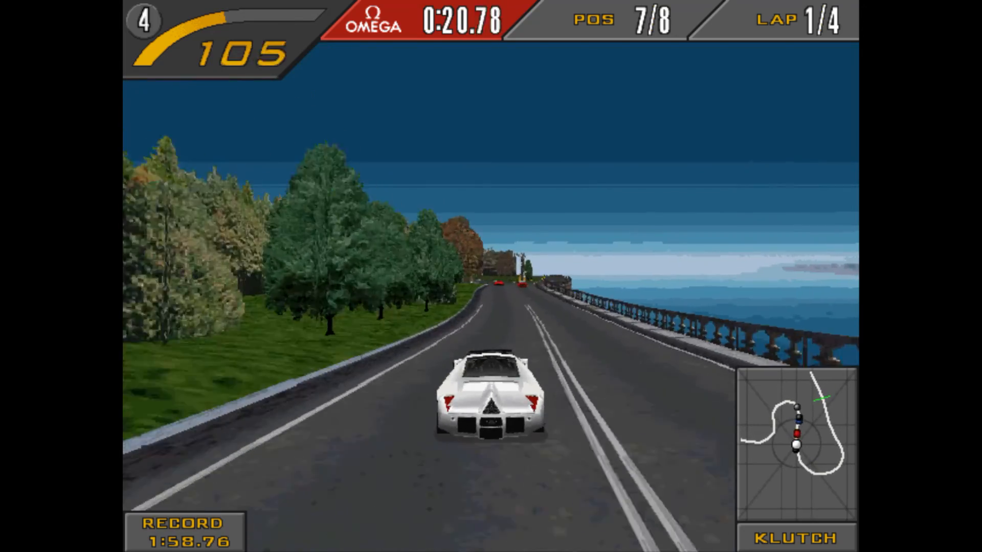
key("Right")
key("Left")
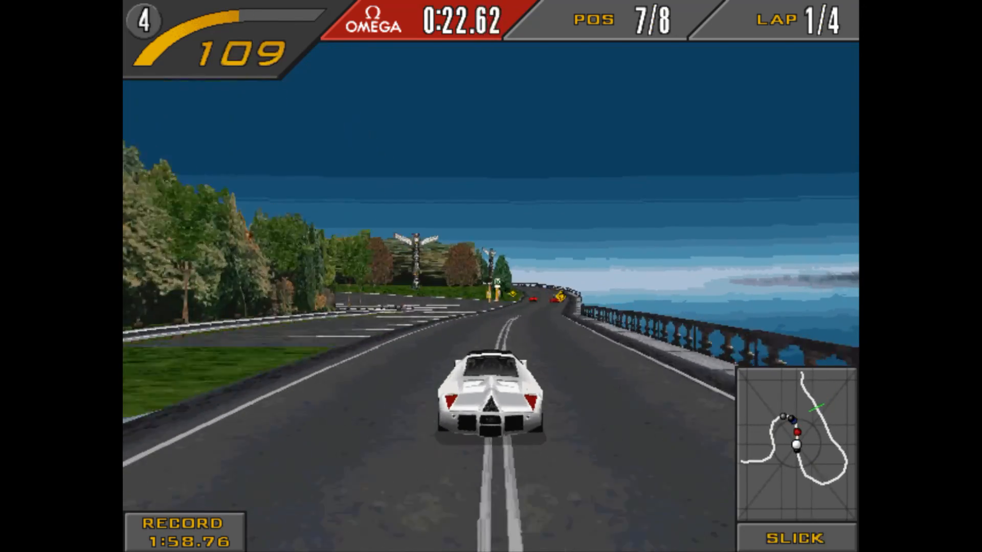
key("Right")
key("Left")
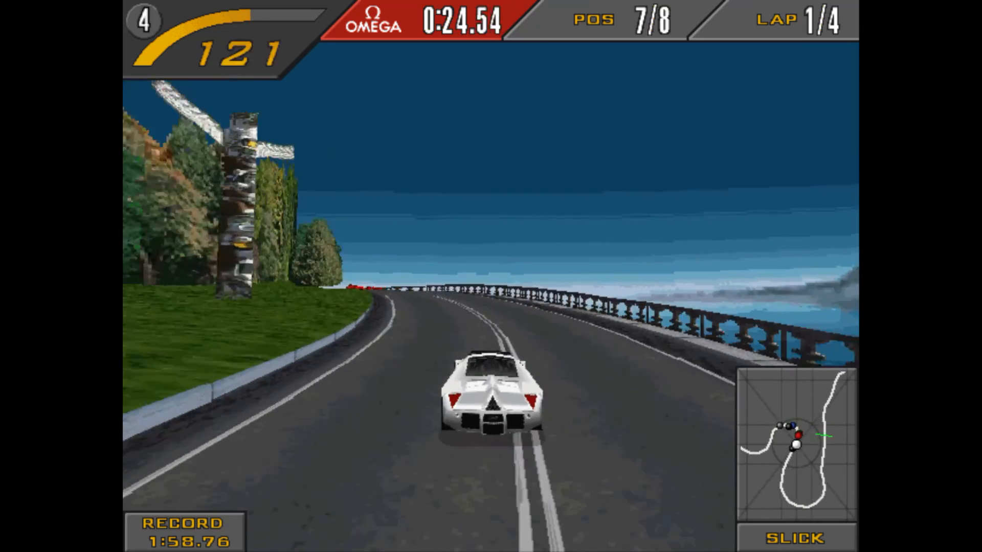
key("Down")
key("Left")
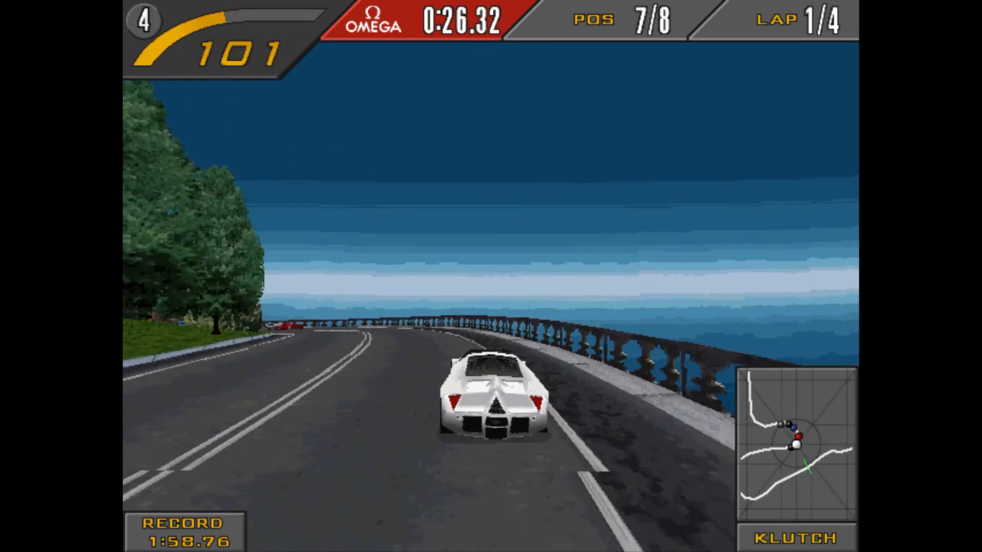
key("Left")
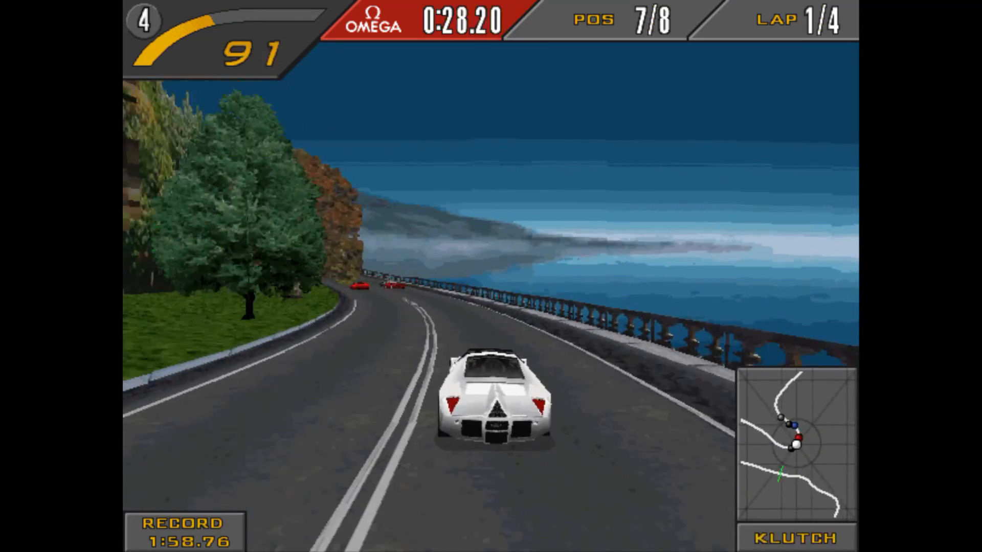
key("Up")
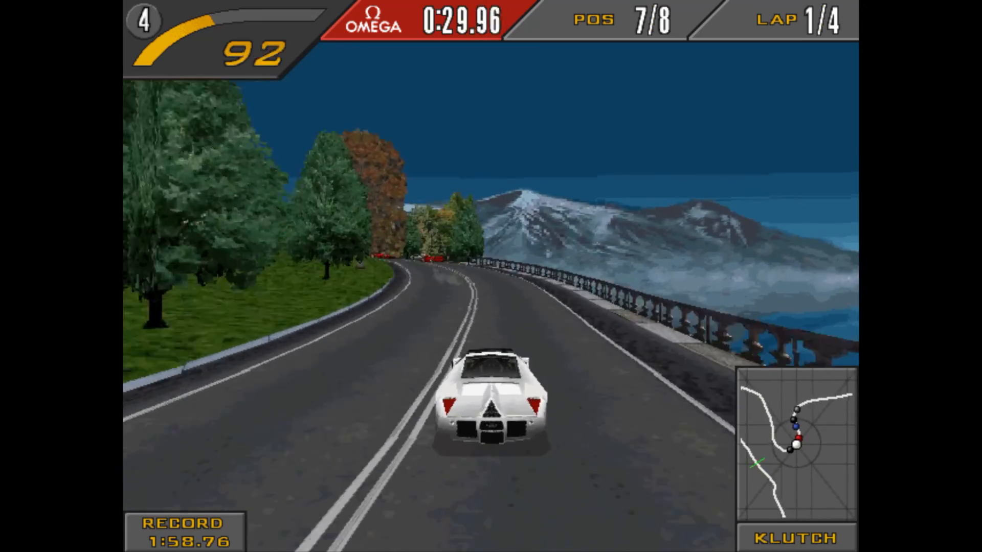
key("Left")
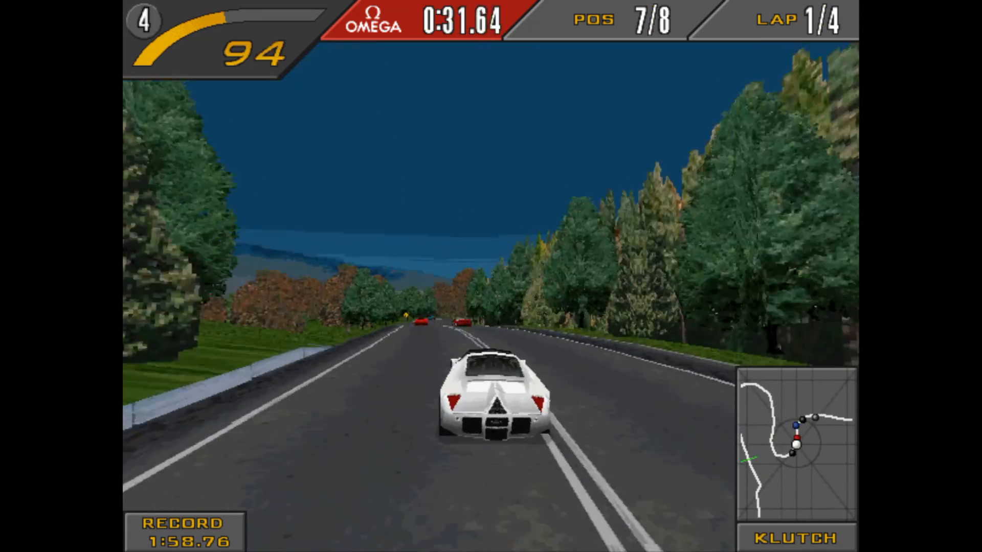
key("Up")
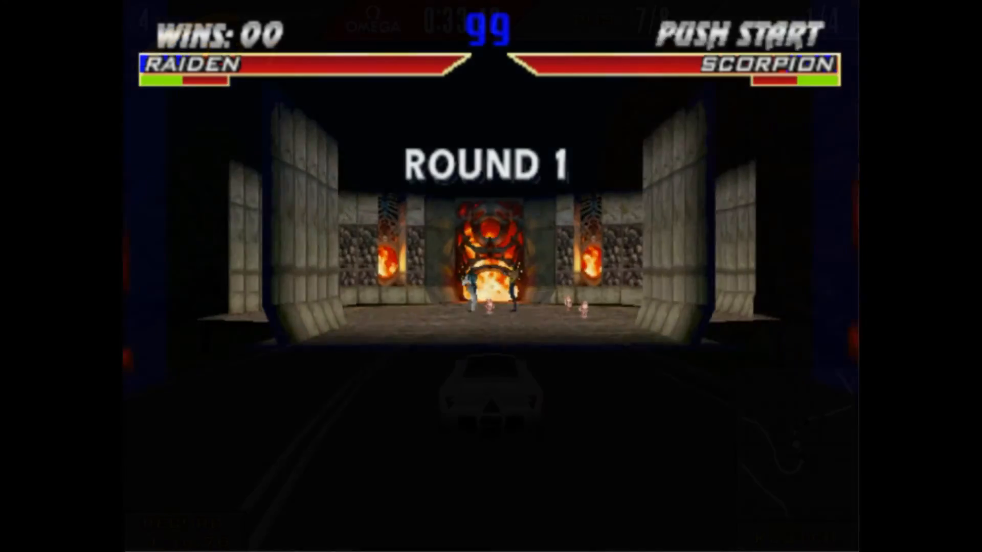